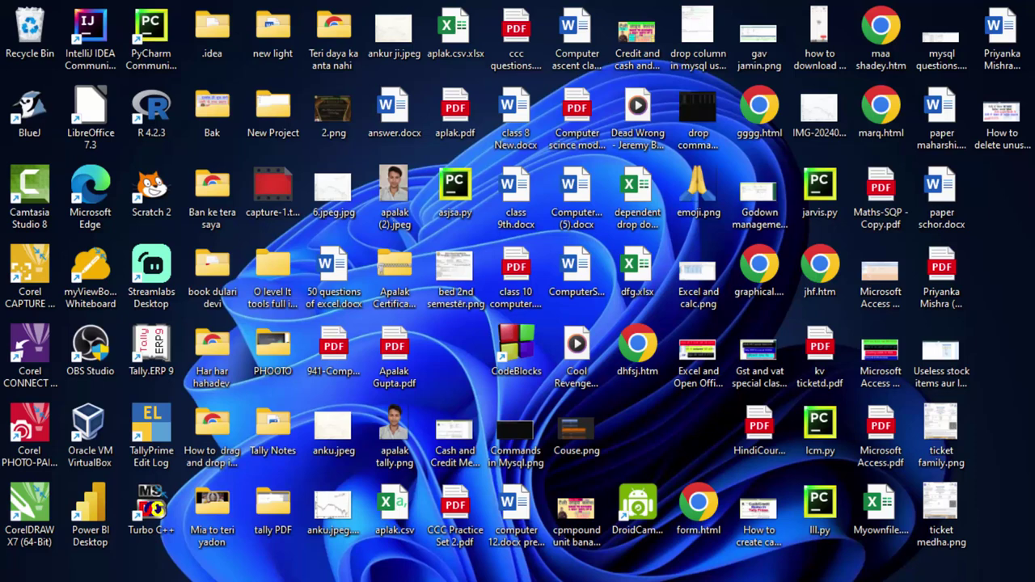
Refresh the desktop twice from its right-click menu.
right_click(1002, 236)
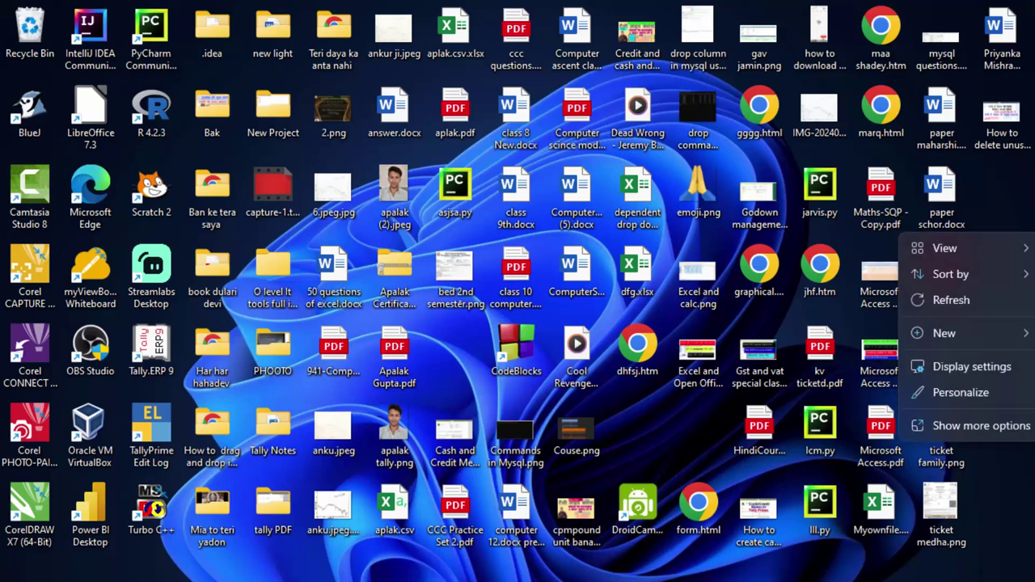
left_click(1009, 300)
right_click(1025, 222)
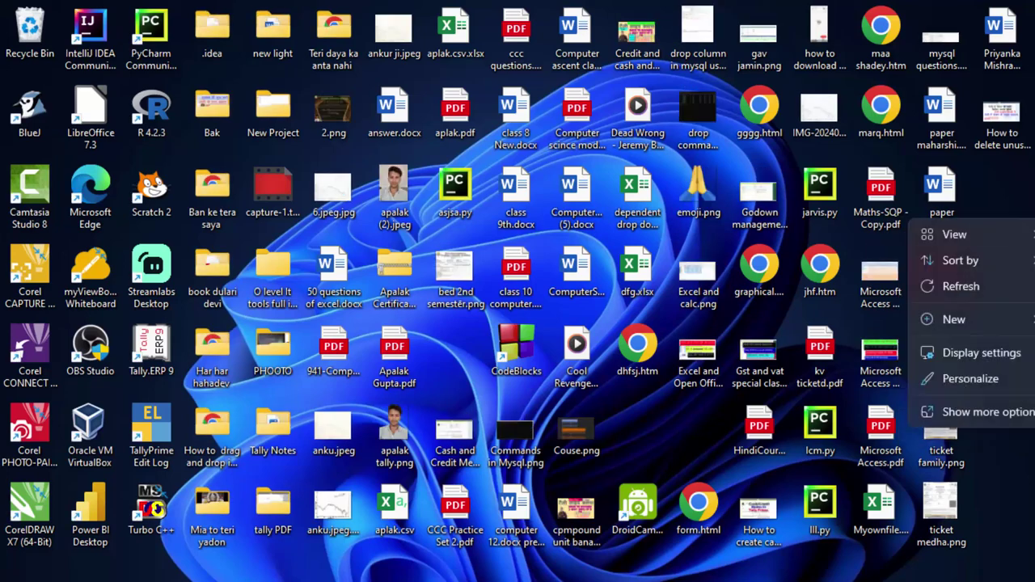
left_click(1010, 284)
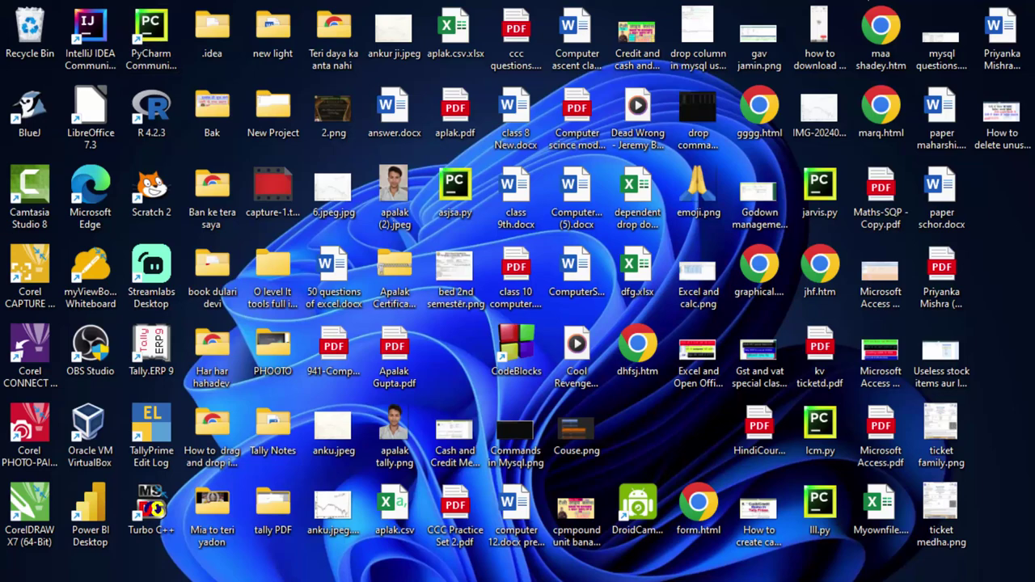
Launch Microsoft Access from the Start search using 'acc'.
key("super")
type("acc")
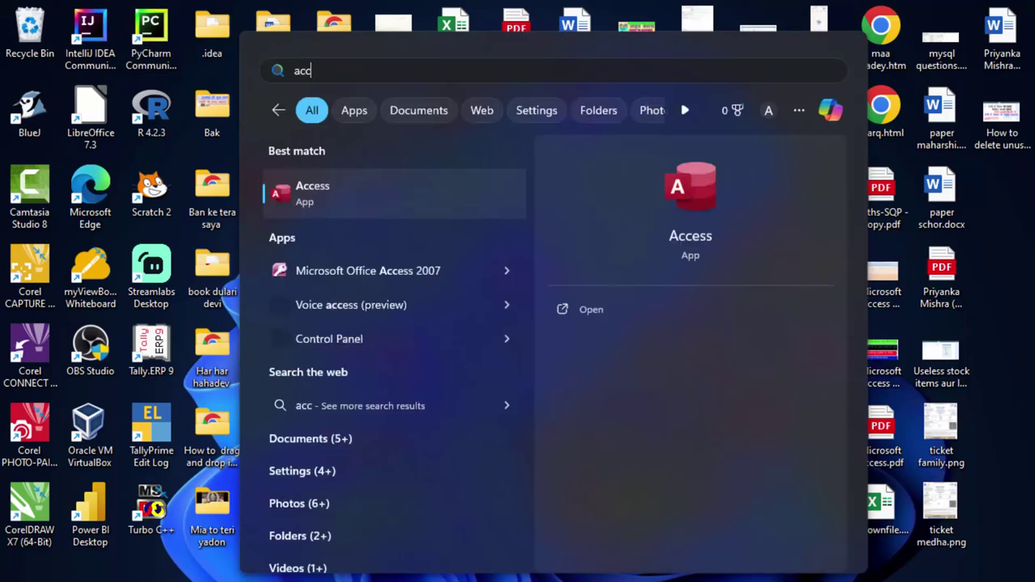
left_click(310, 182)
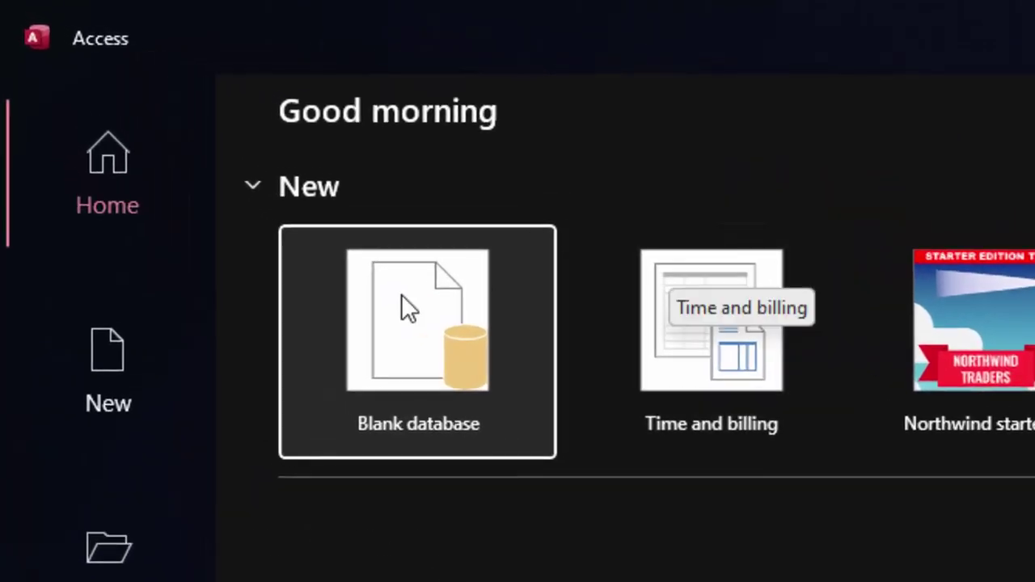
Create a blank database with the file name Database256.accdb.
left_click(416, 281)
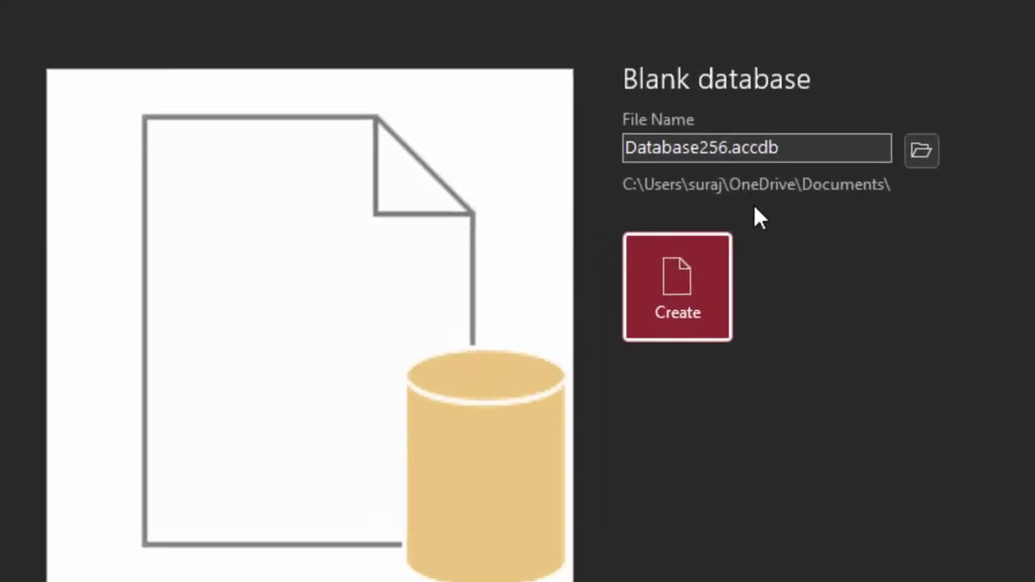
left_click(793, 150)
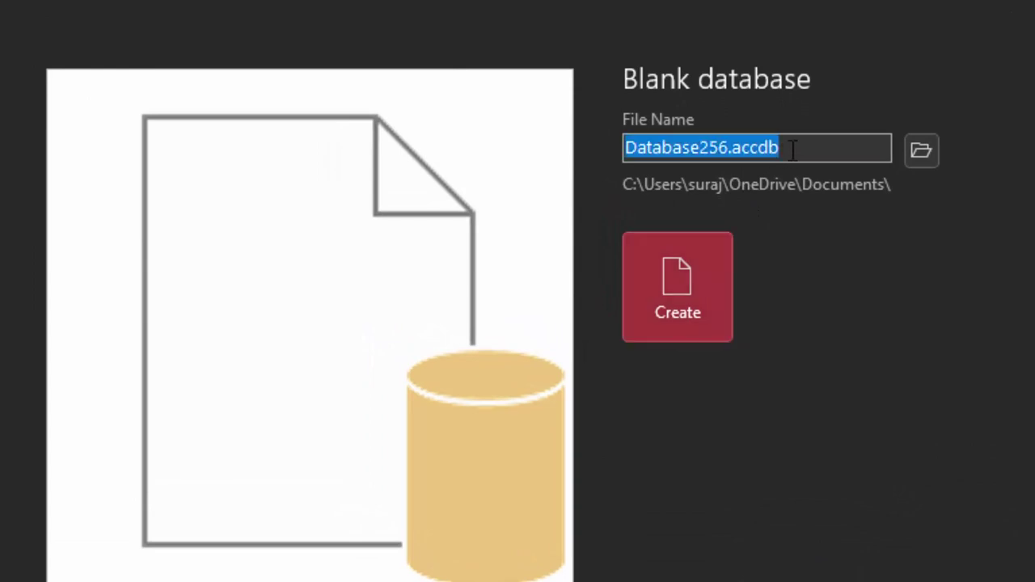
left_click(792, 150)
double_click(755, 151)
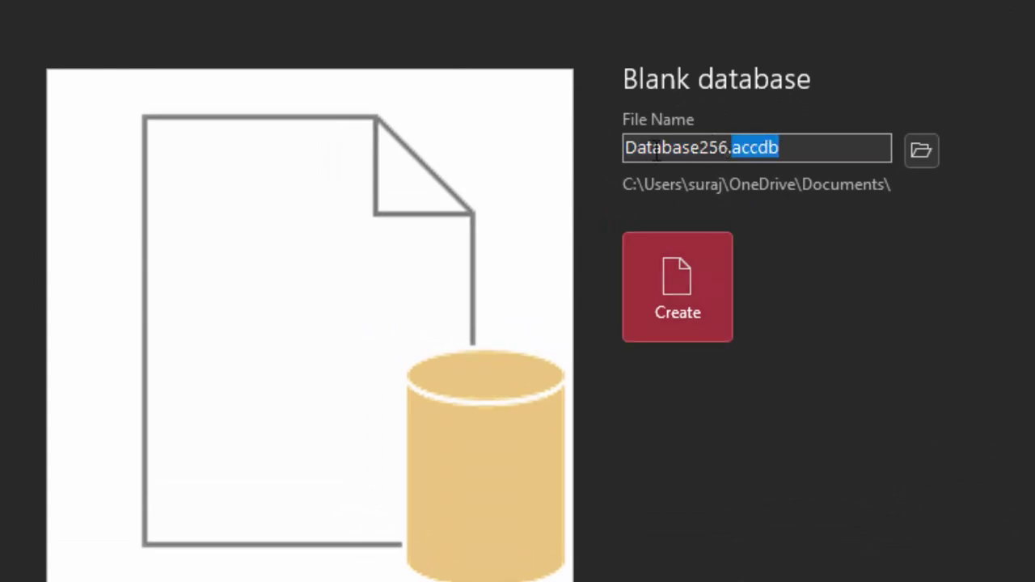
left_click(677, 271)
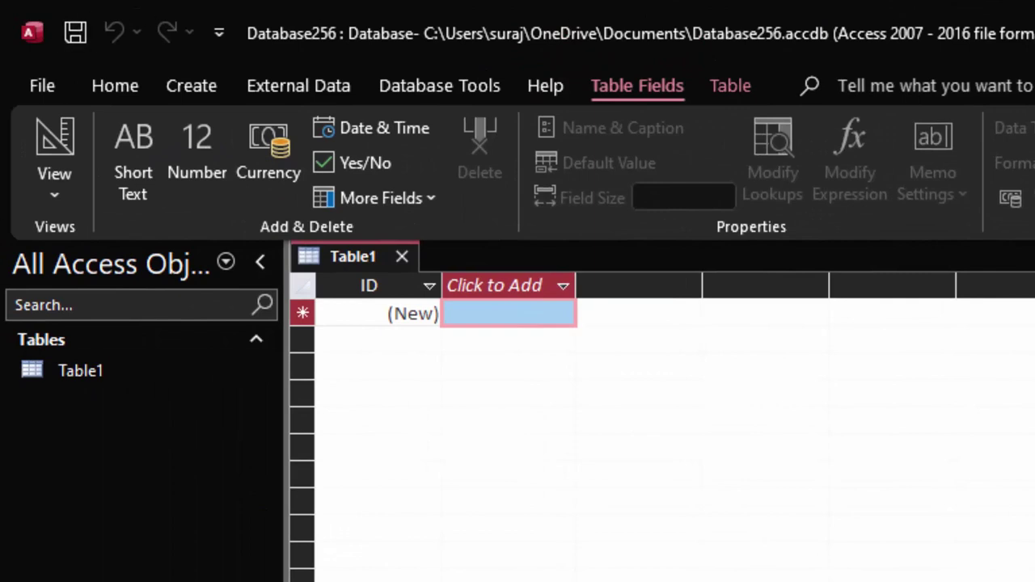
Switch Table1 to Design View and save it under the name StudentD.
left_click(38, 194)
left_click(103, 309)
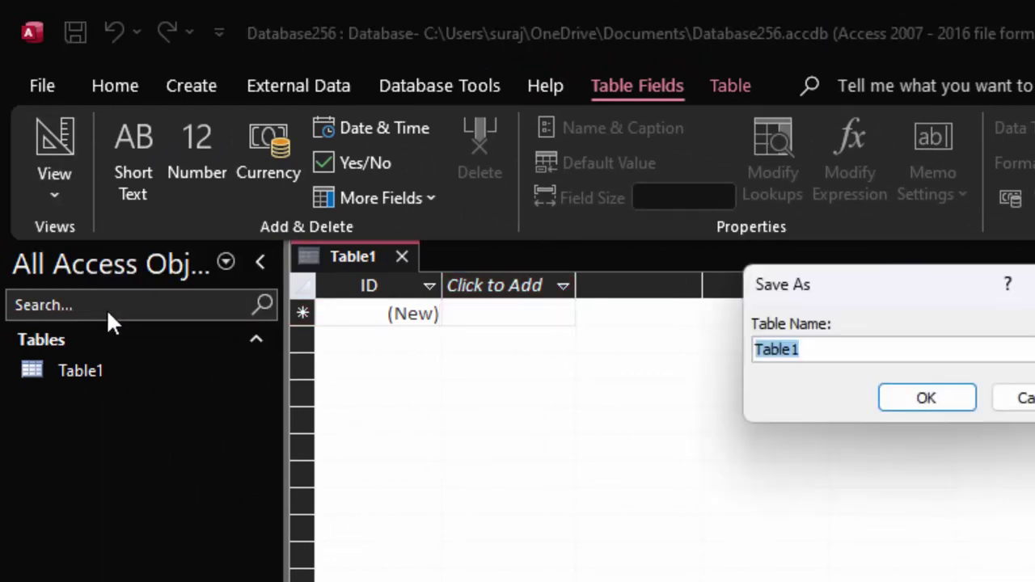
key("BackSpace")
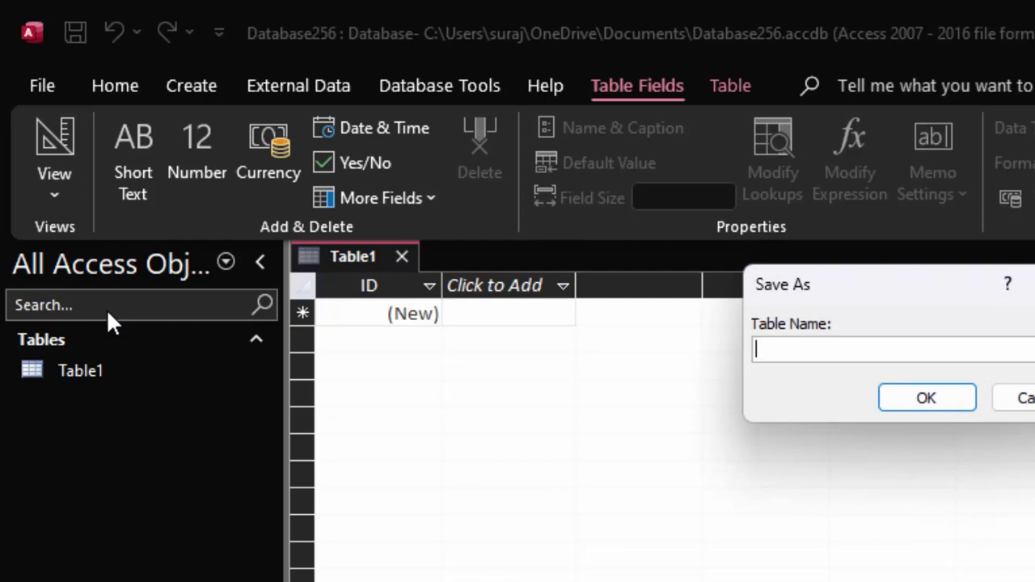
type("Student")
type("D")
key("Return")
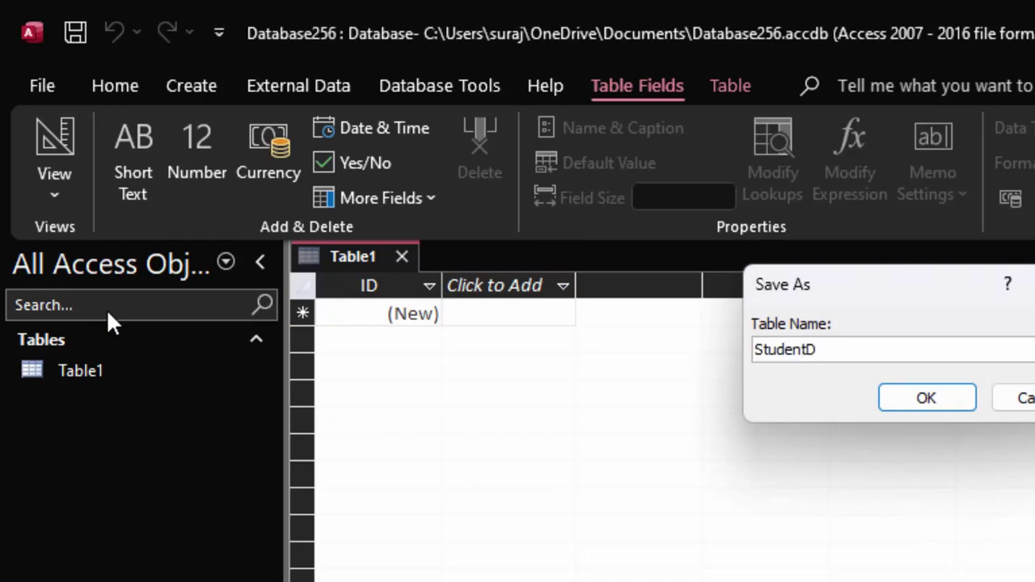
Rename the ID key field to Registration_id and make it Short Text.
key("BackSpace")
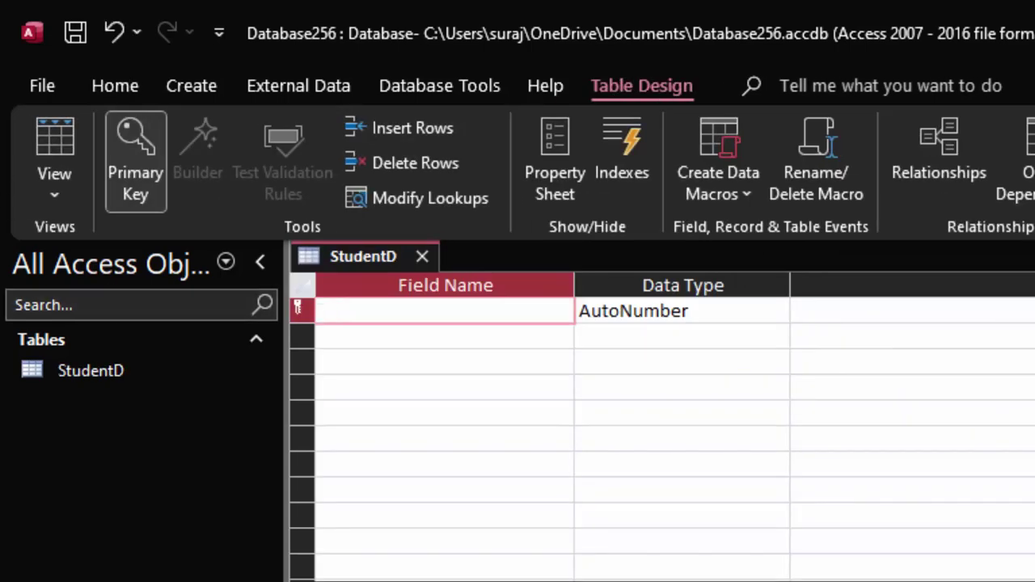
type("R")
type("egist")
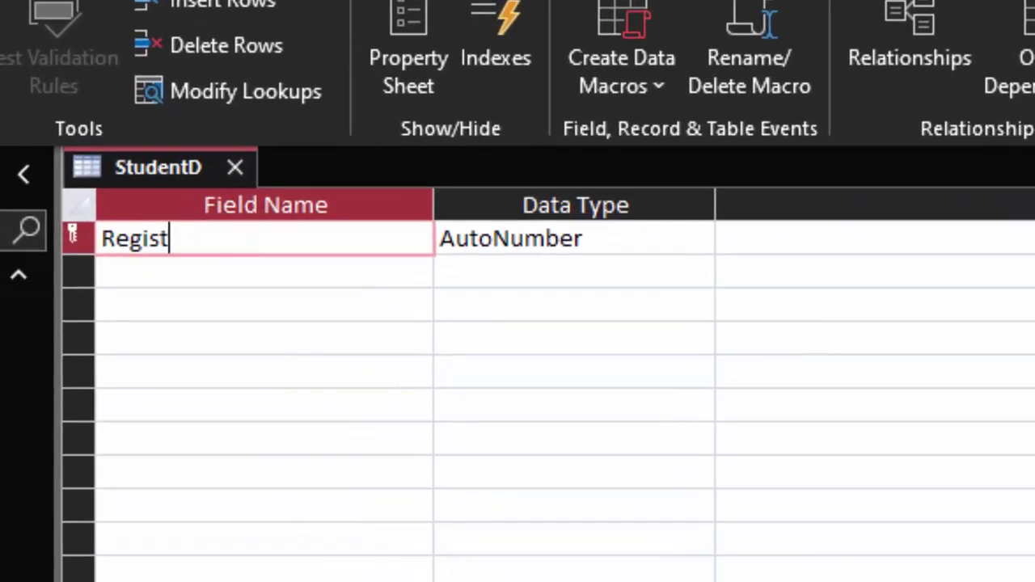
type("ratio")
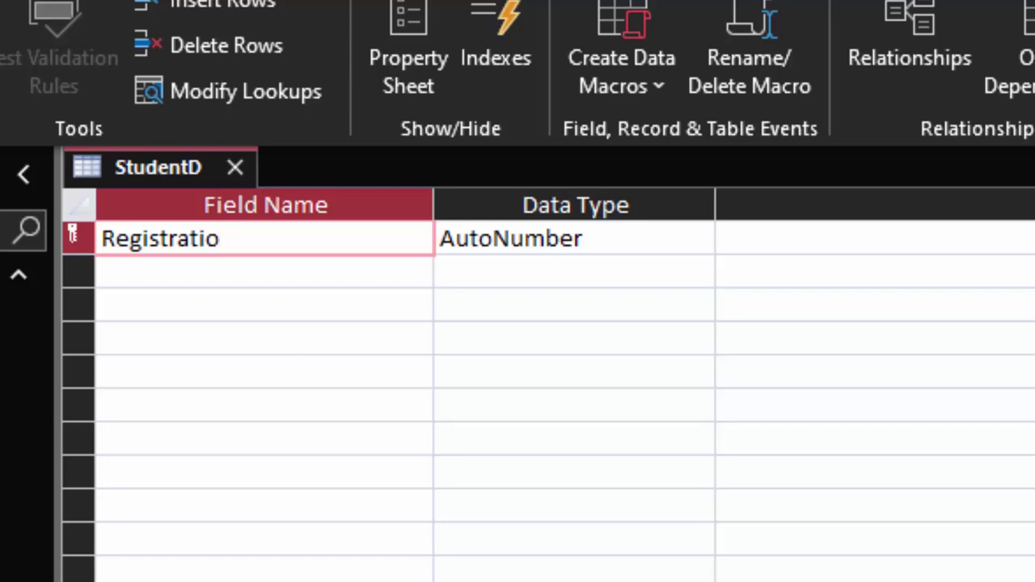
type("n")
key("BackSpace")
type("n_id")
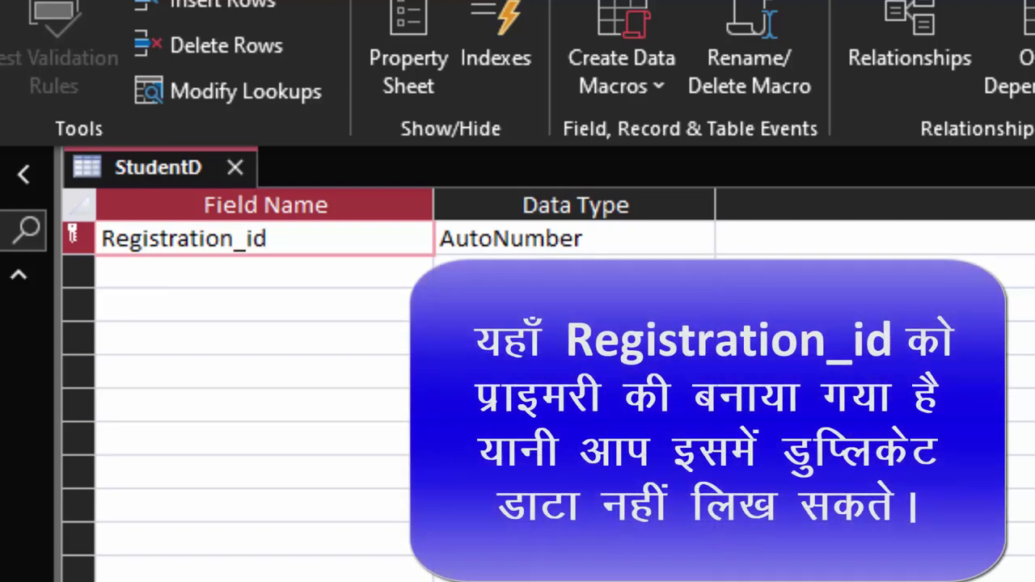
left_click(681, 231)
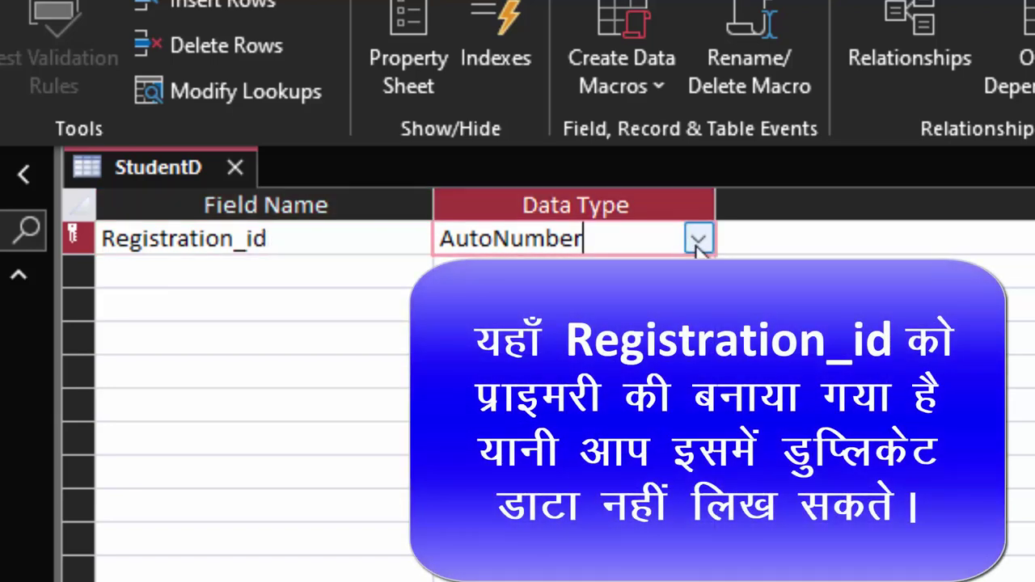
type("s")
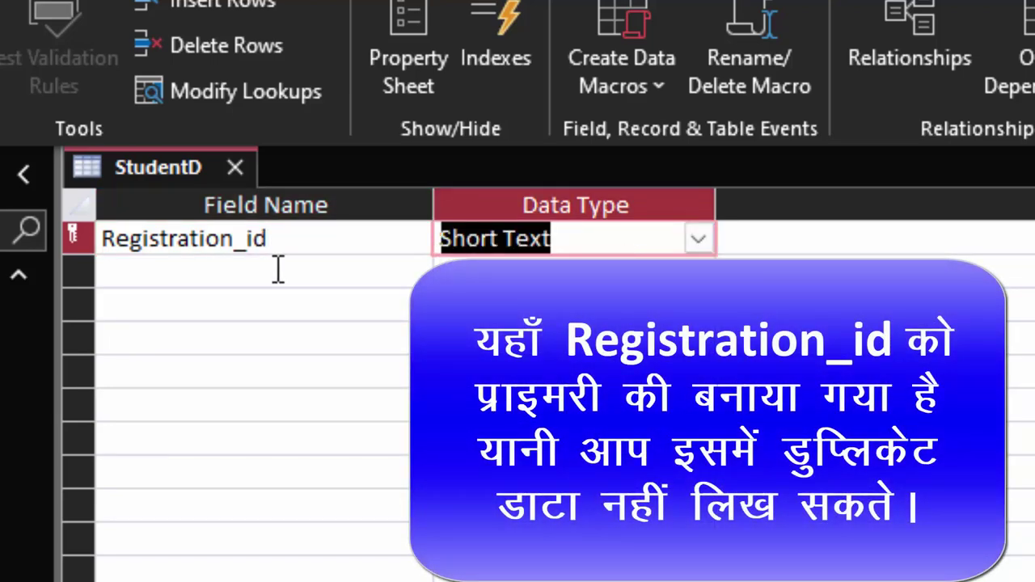
Add a Short Text field Name_of_student and switch to Datasheet View.
left_click(272, 272)
type("Na")
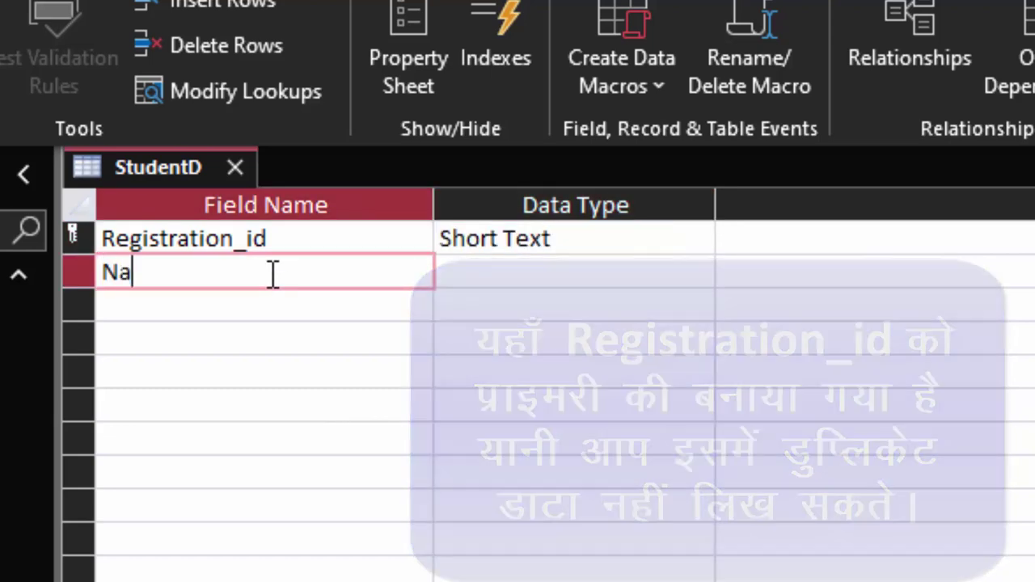
type("me_")
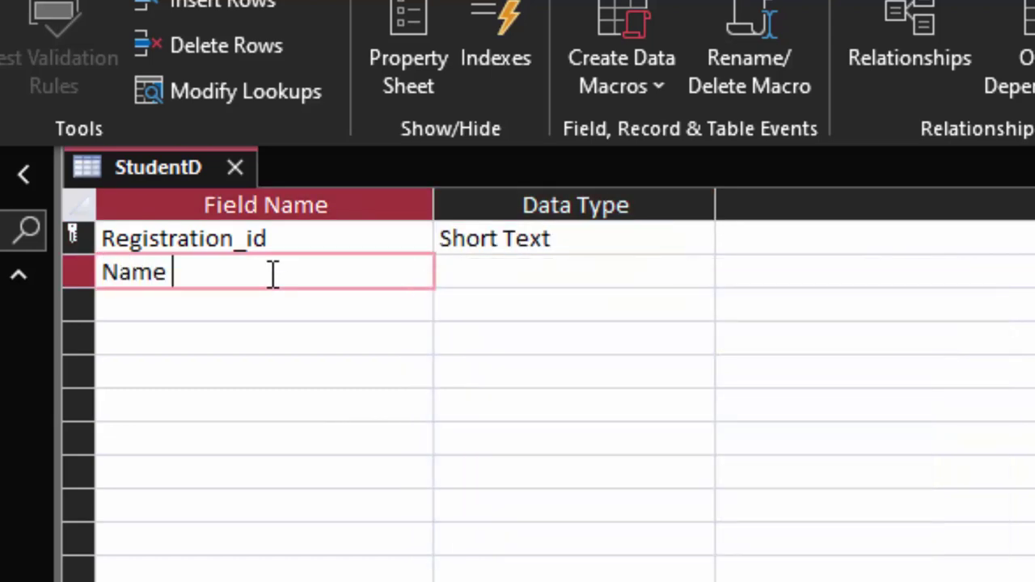
type("of")
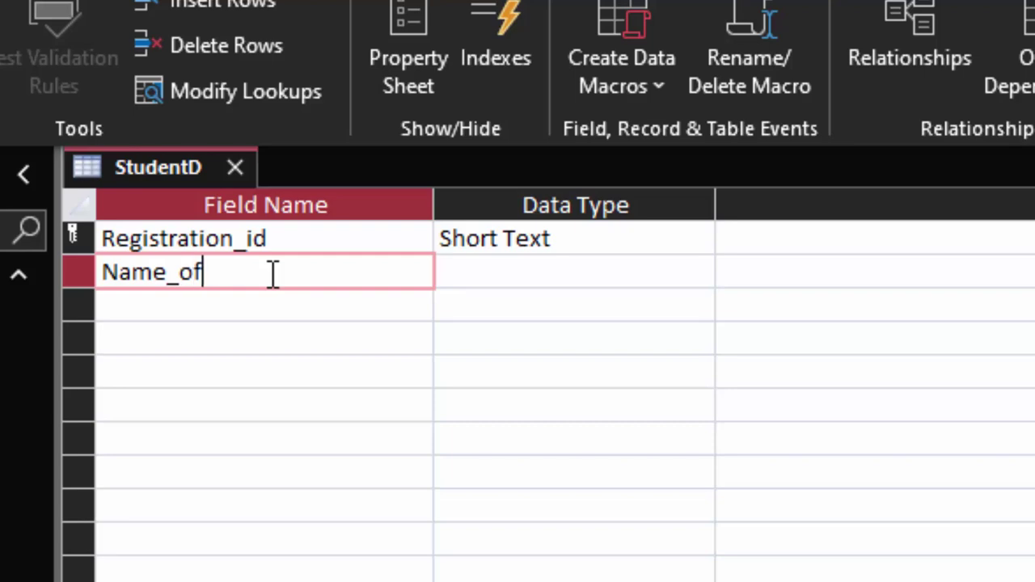
type("_student")
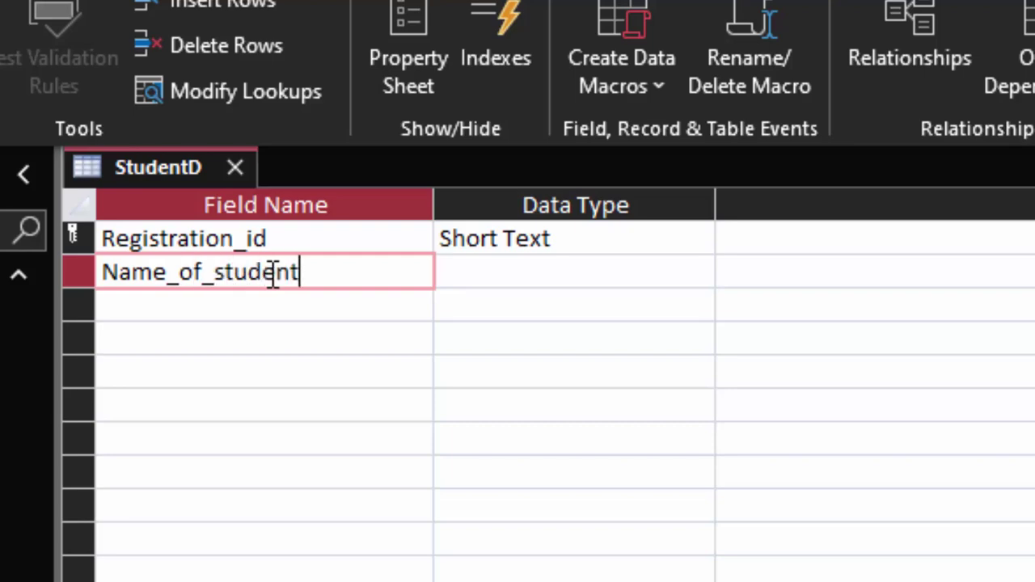
left_click(621, 273)
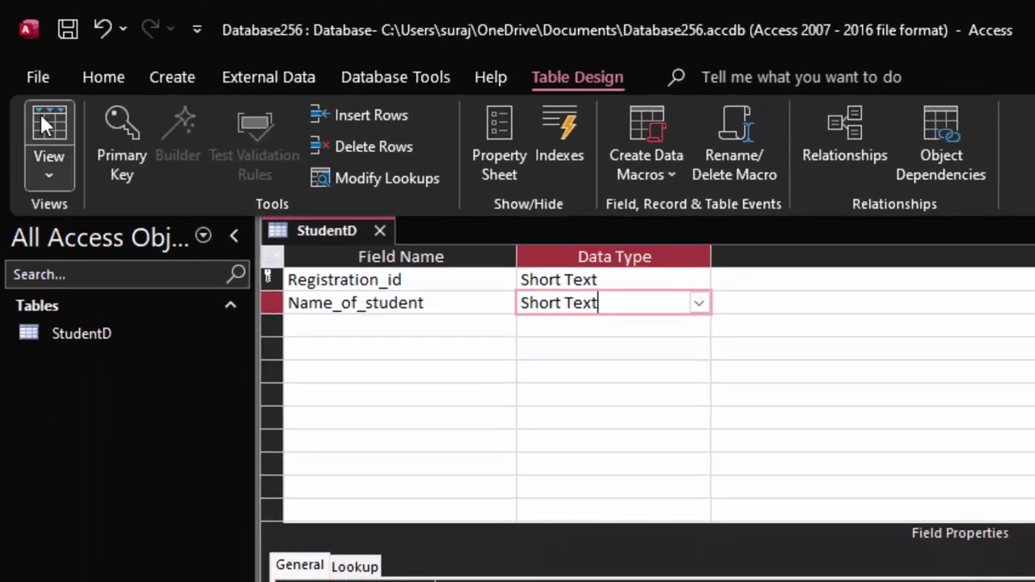
left_click(41, 117)
Save the table, widen both columns, and enter record B001 with a student name.
left_click(787, 523)
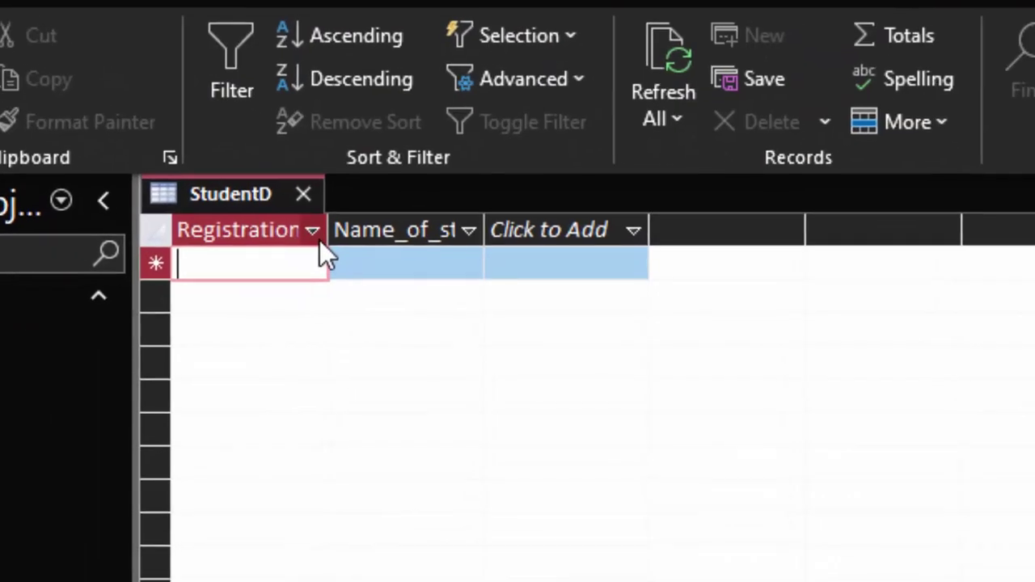
left_click_drag(296, 215, 403, 323)
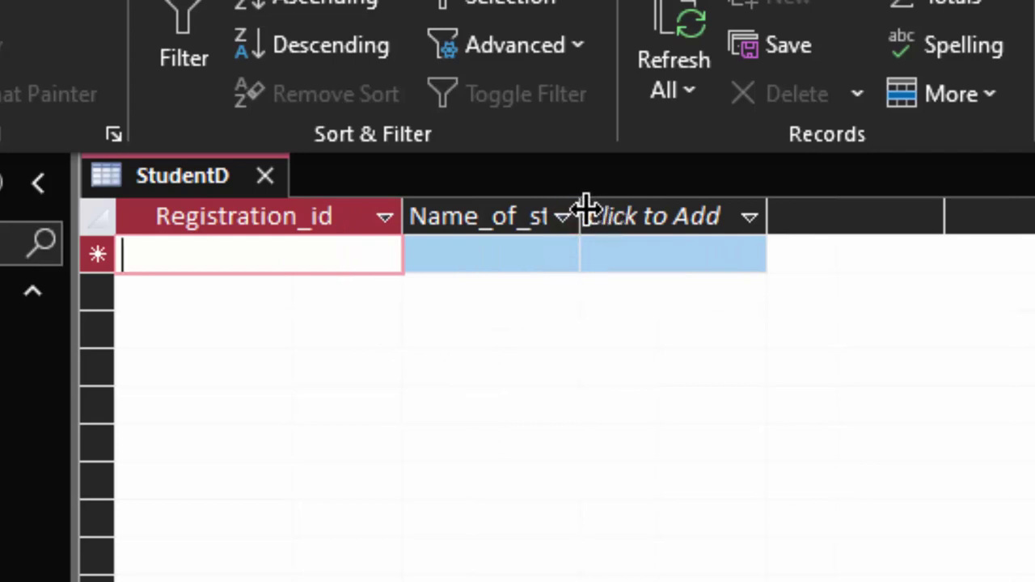
left_click_drag(685, 306, 740, 350)
left_click(142, 272)
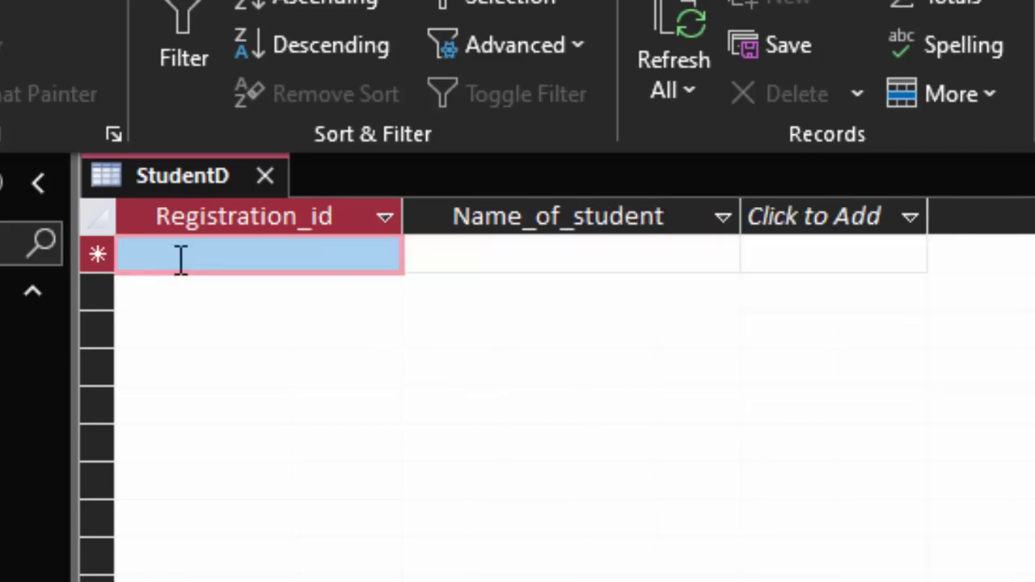
left_click(181, 258)
type("B9")
key("BackSpace")
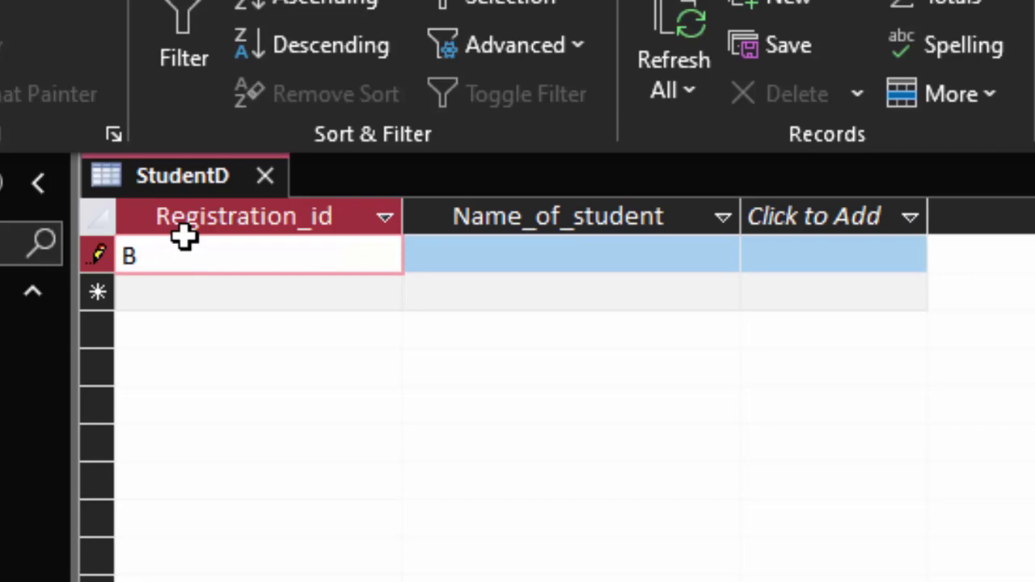
type("001")
key("Tab")
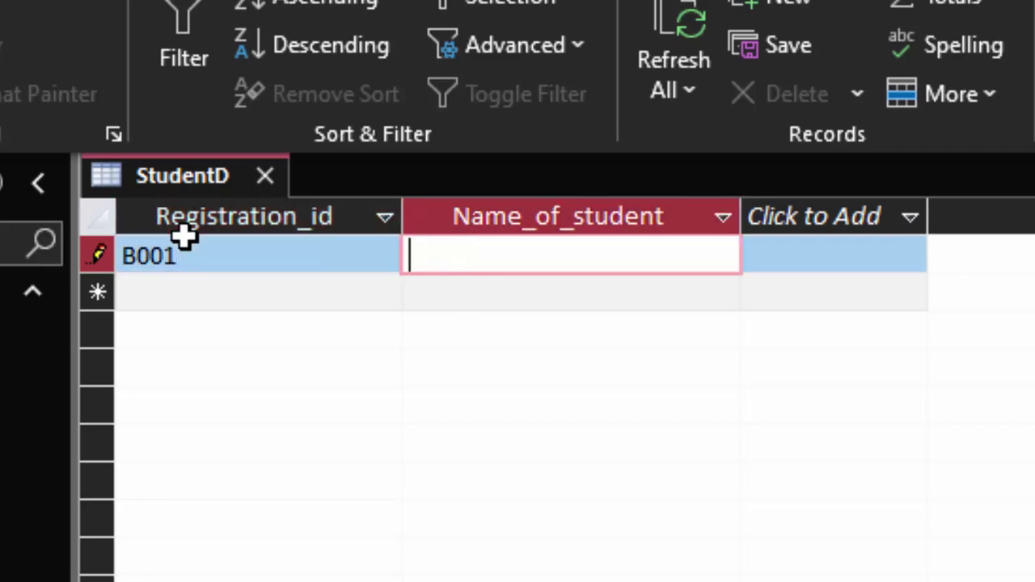
type("Rit")
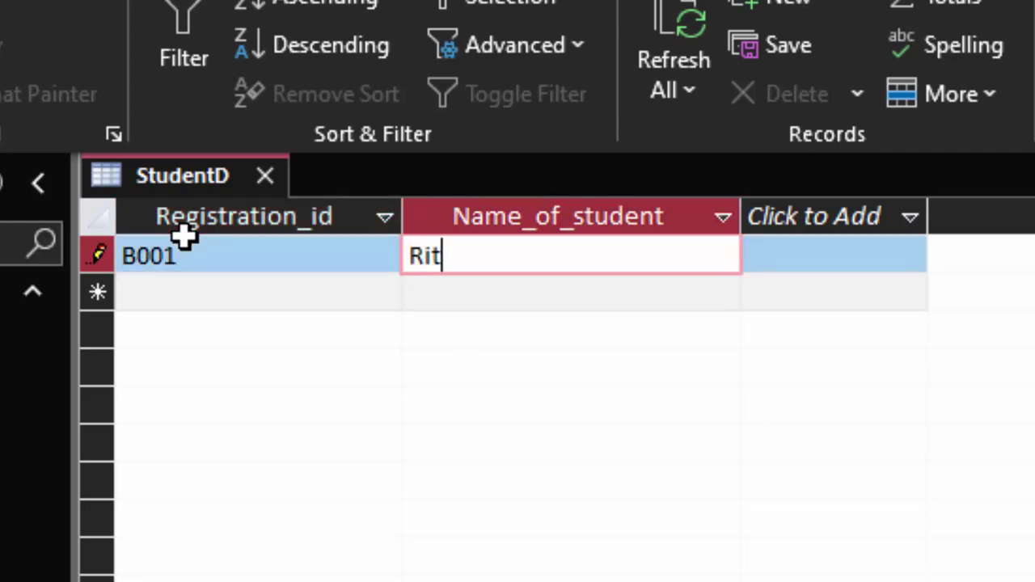
type("esh")
key("Tab")
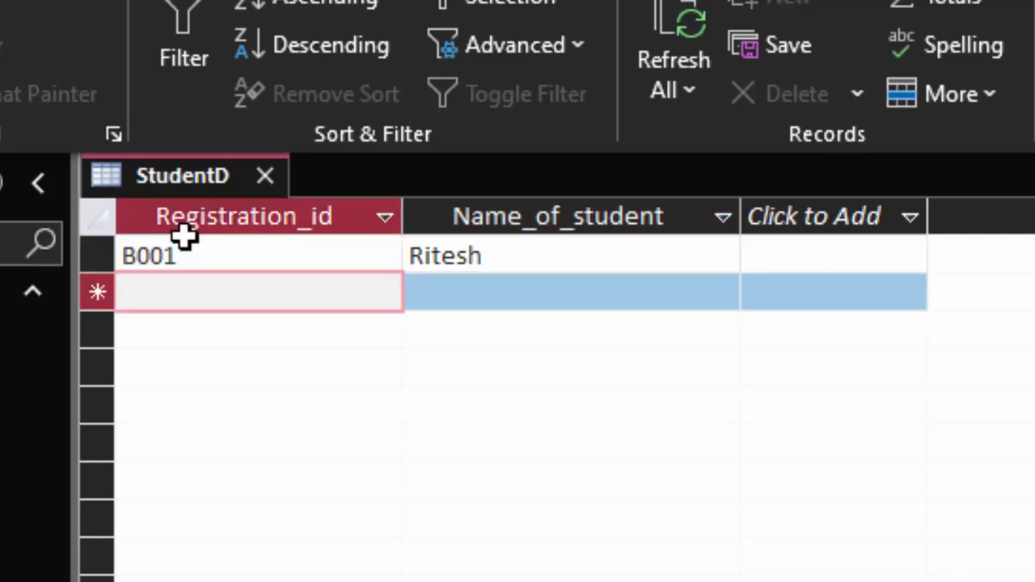
Enter records B002 and B003, each with its student name.
type("B003")
key("BackSpace")
type("2")
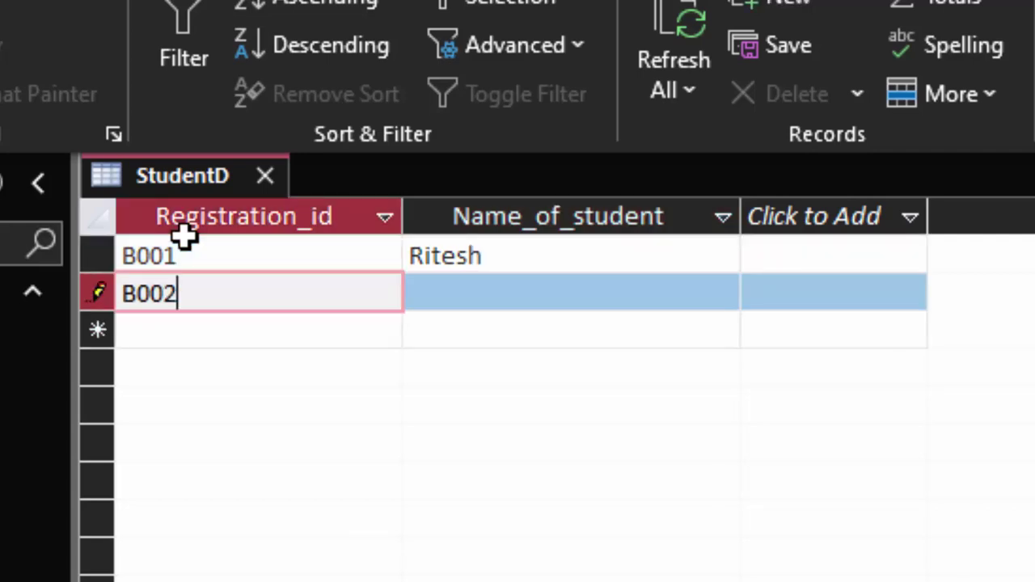
key("Tab")
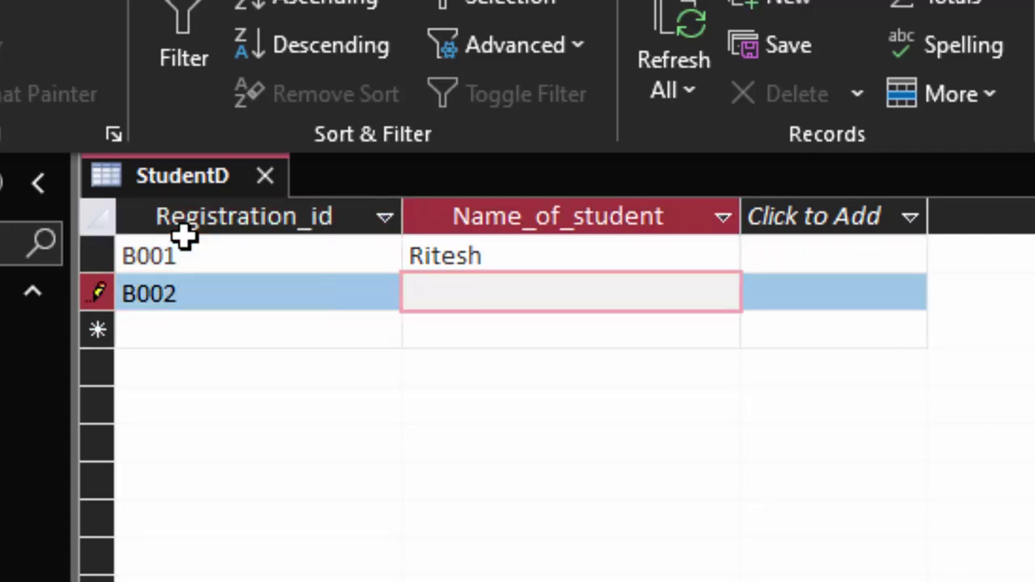
type("Sumit")
key("Tab")
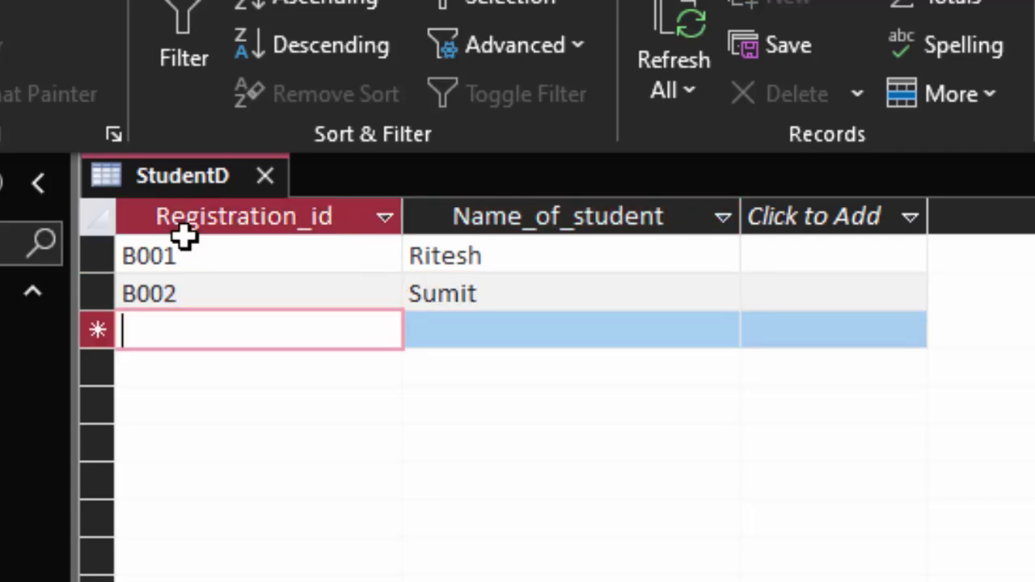
type("B003")
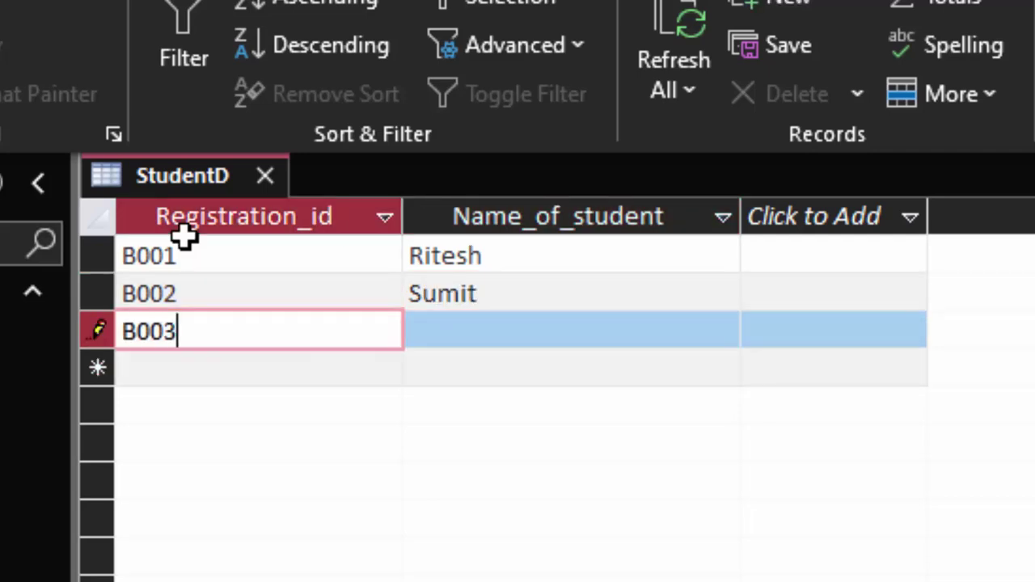
key("Tab")
type("Ree")
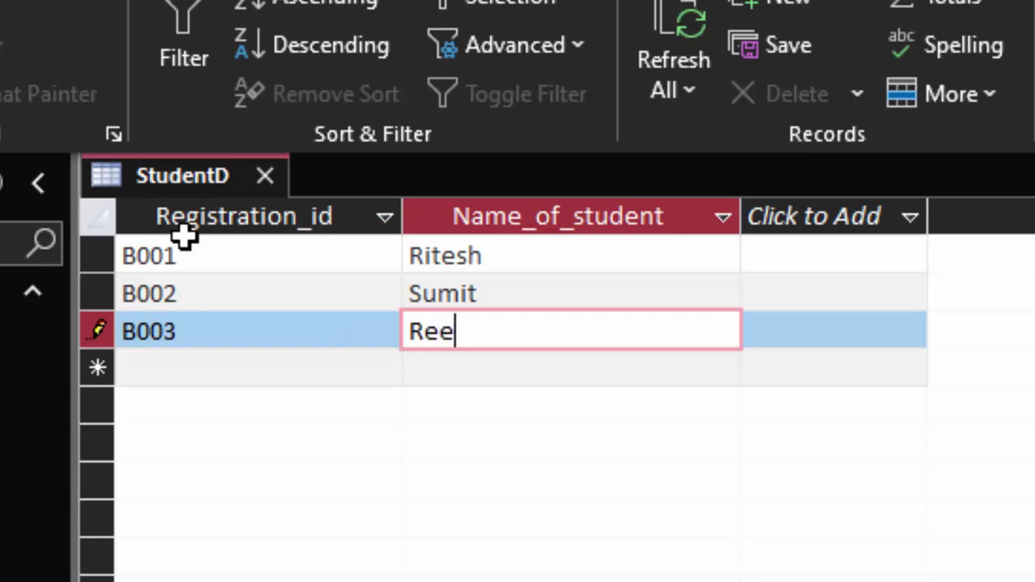
type("ta")
key("Tab")
Enter records B004 and B005 with student names, save, and close StudentD.
type("B")
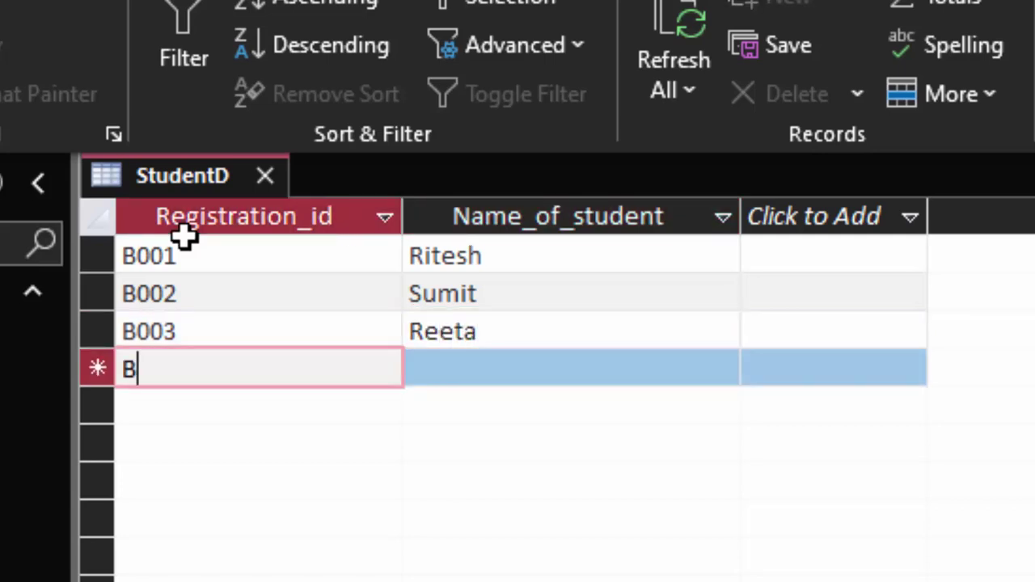
type("004")
key("Tab")
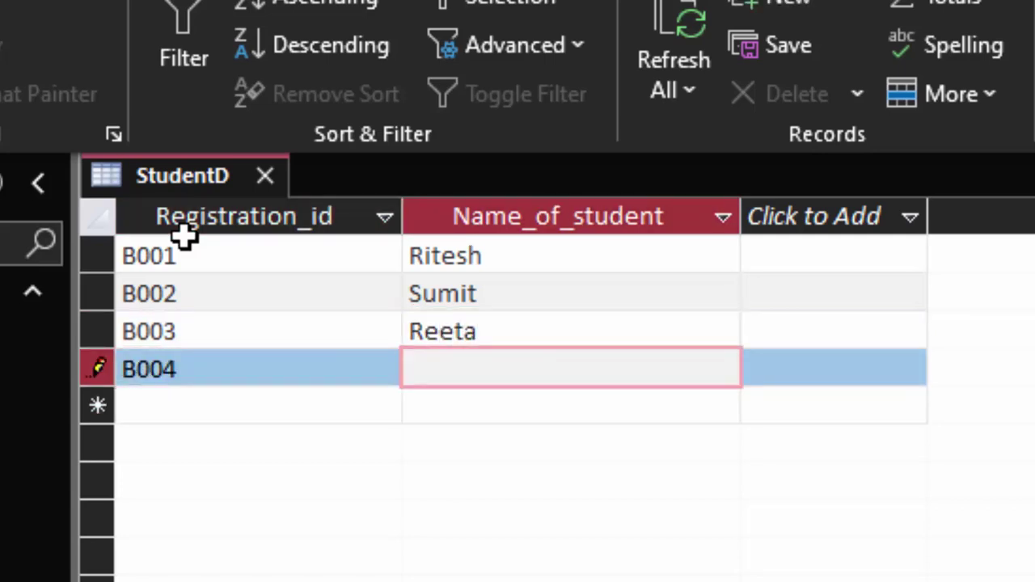
type("Mo")
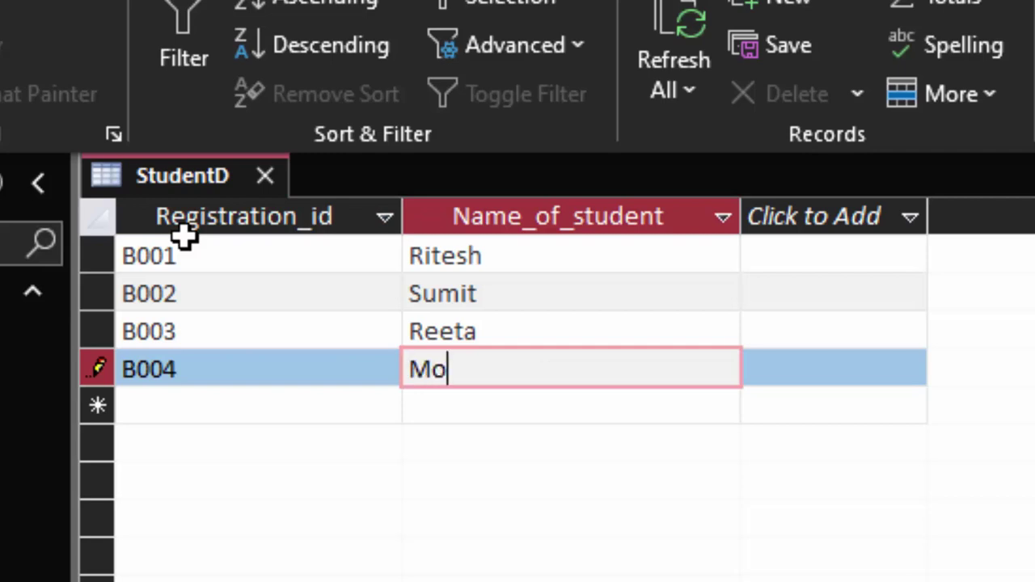
type("nu")
key("Tab")
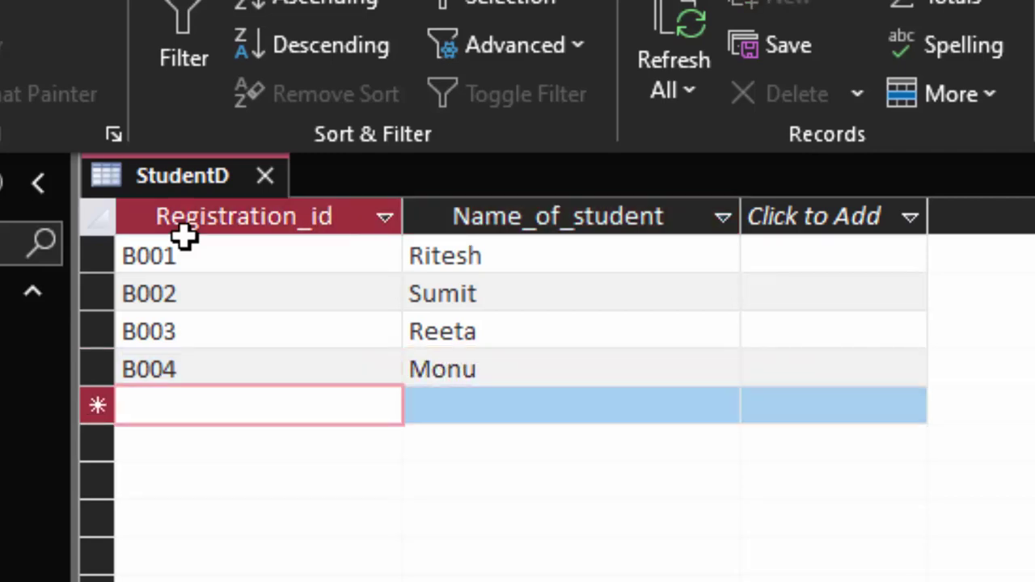
type("B005")
key("Tab")
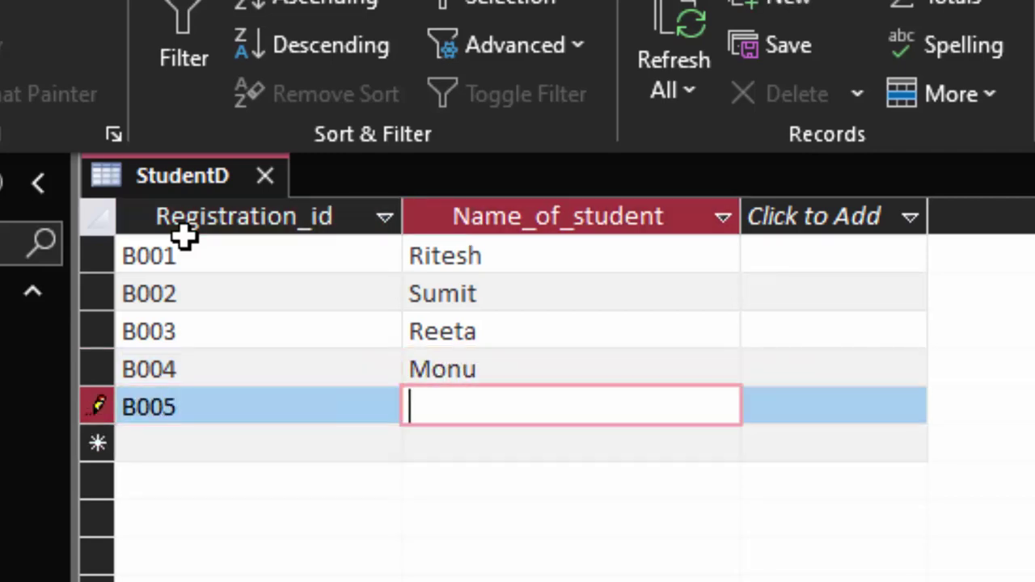
type("Rit")
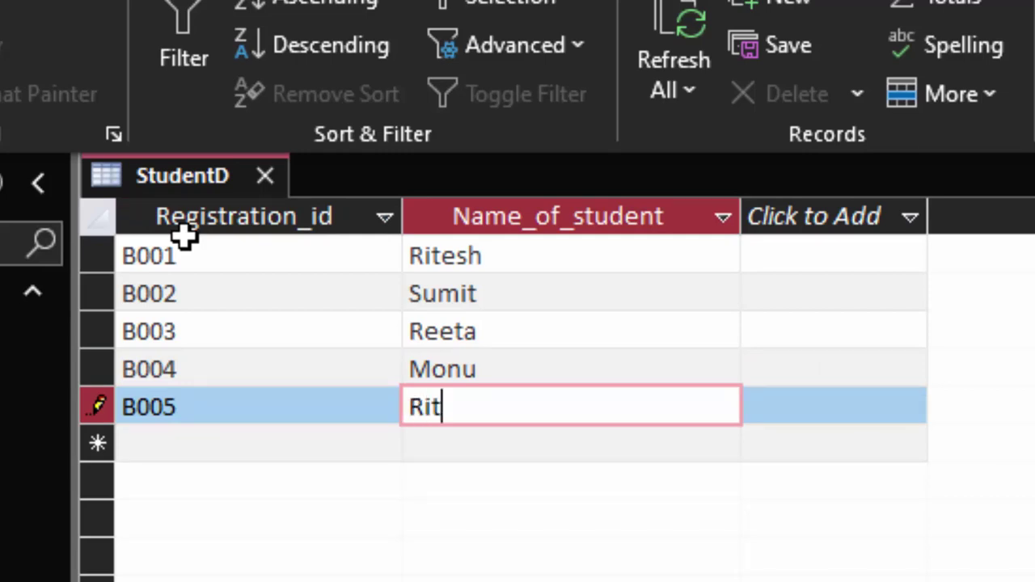
type("ika")
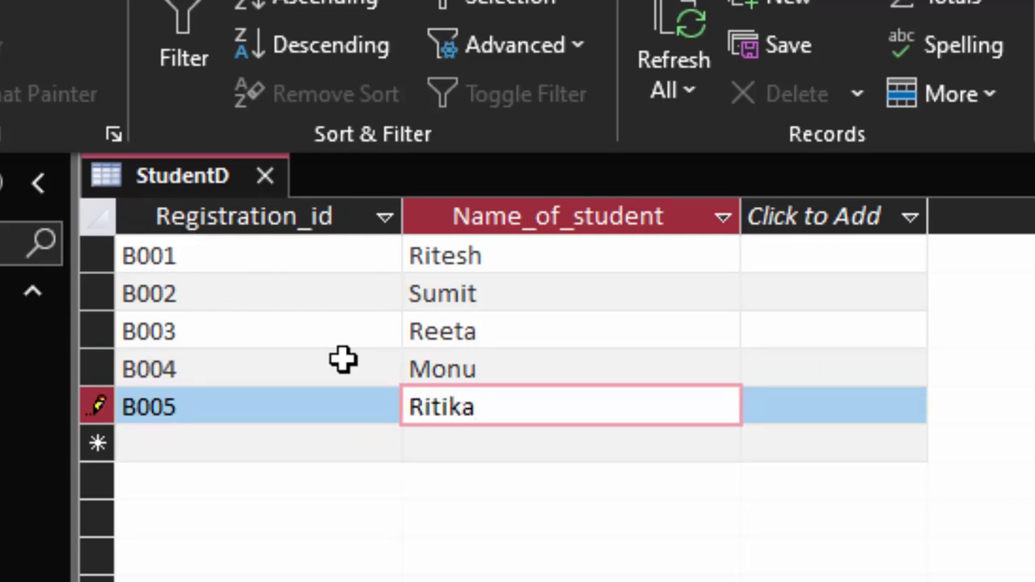
key("shift+Return")
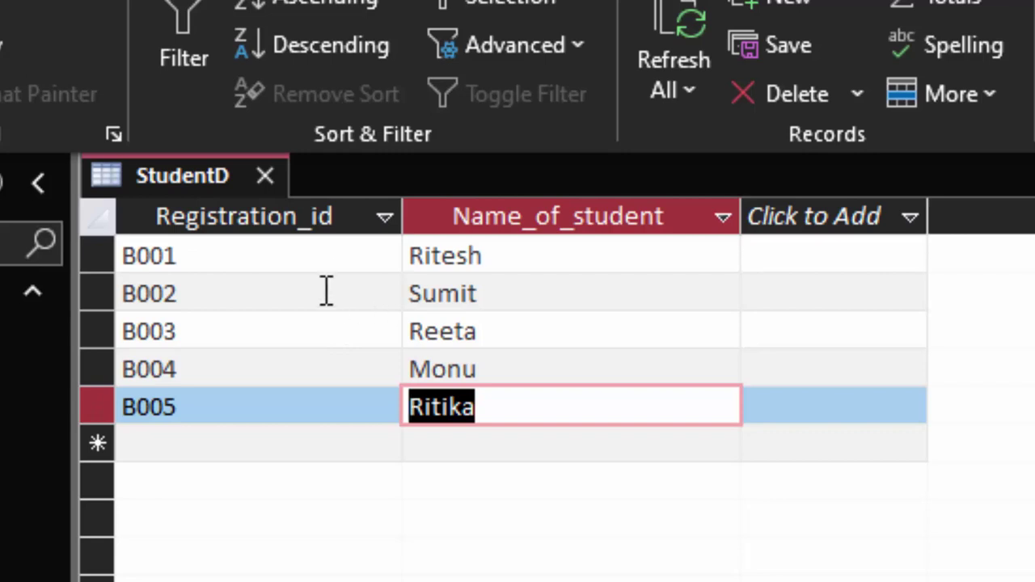
left_click(264, 177)
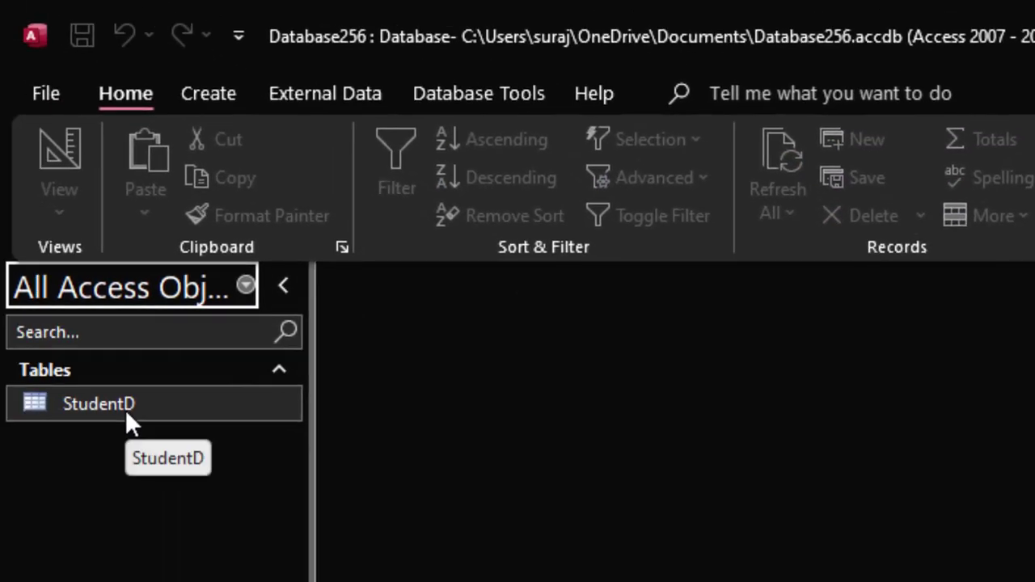
Open StudentD in Design View to check its fields, then return to Datasheet View.
left_click(125, 409)
right_click(120, 406)
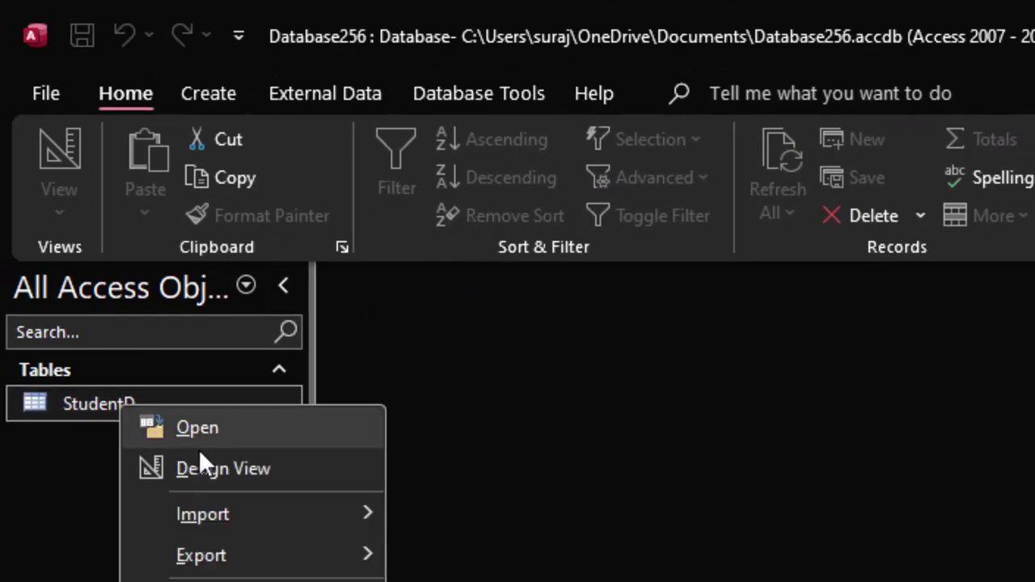
left_click(223, 483)
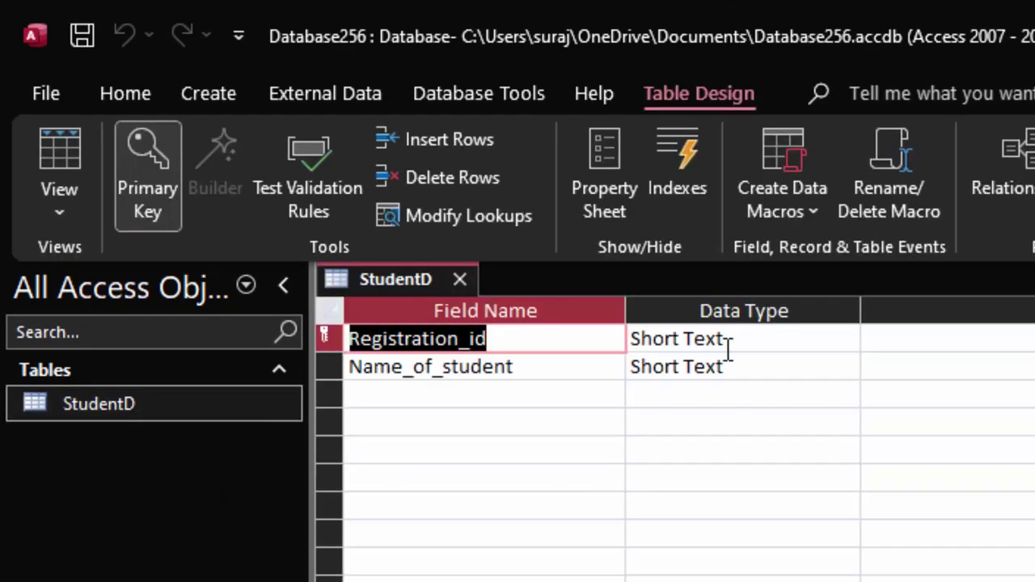
left_click(40, 148)
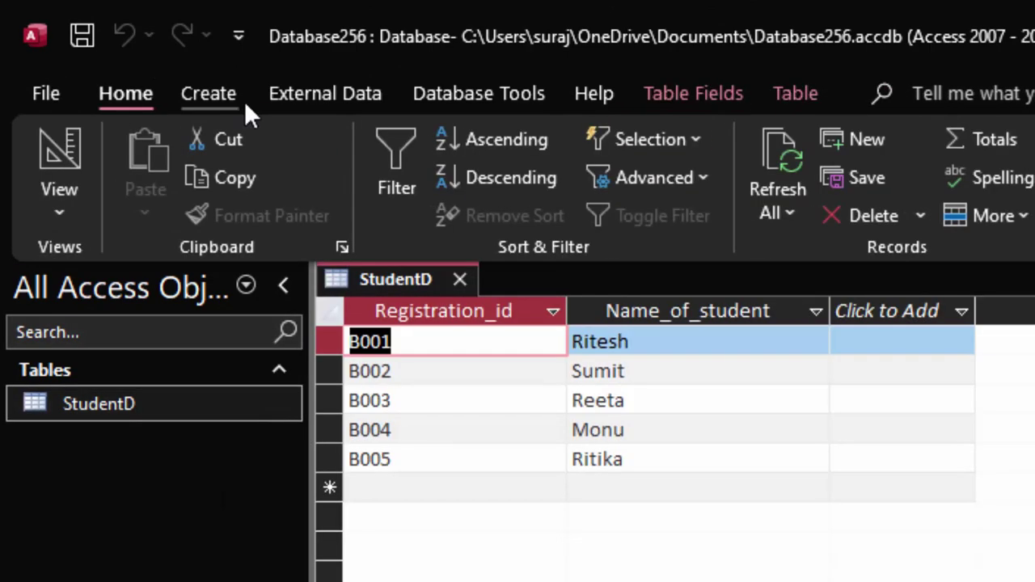
left_click(212, 94)
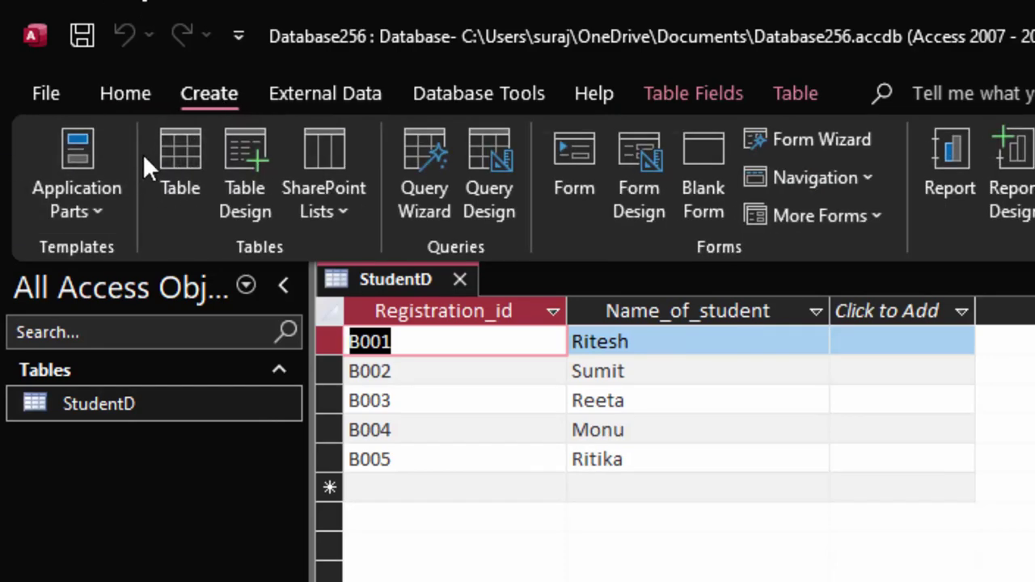
Create a new table and save it as 'Unit Test-1' in Design View.
left_click(190, 144)
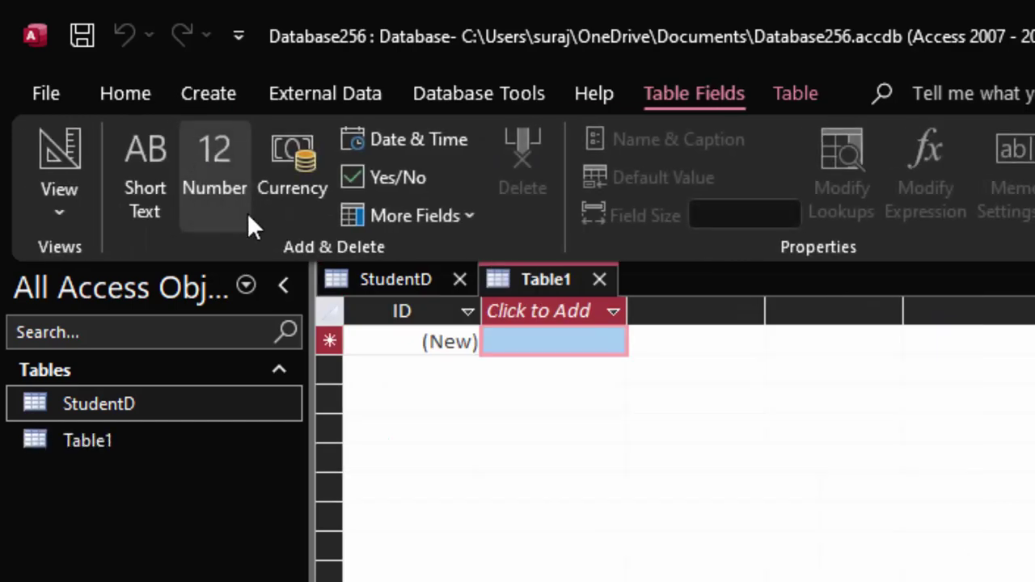
left_click(56, 137)
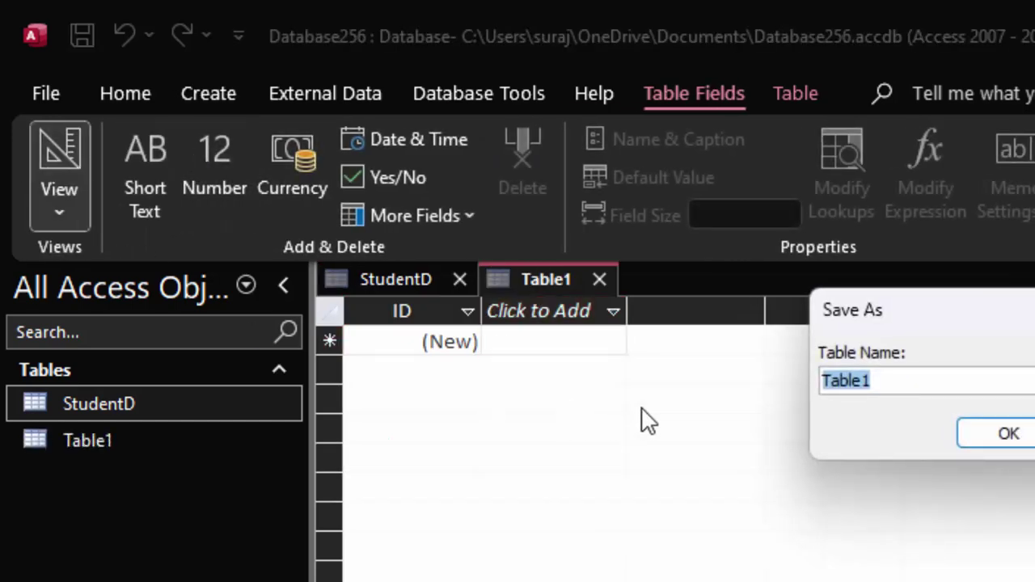
key("BackSpace")
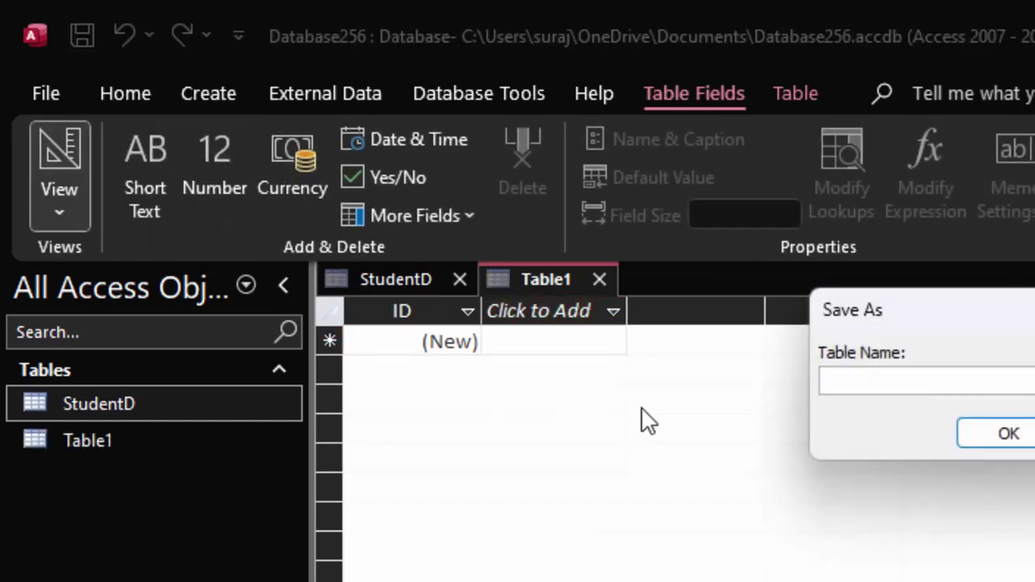
type("Uni")
type("t T")
type("est-1")
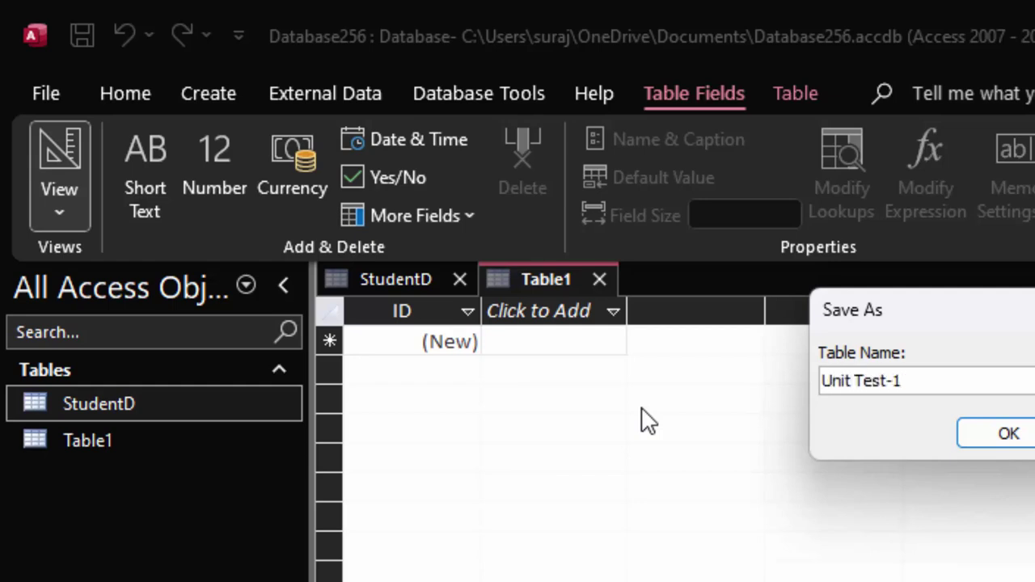
key("Return")
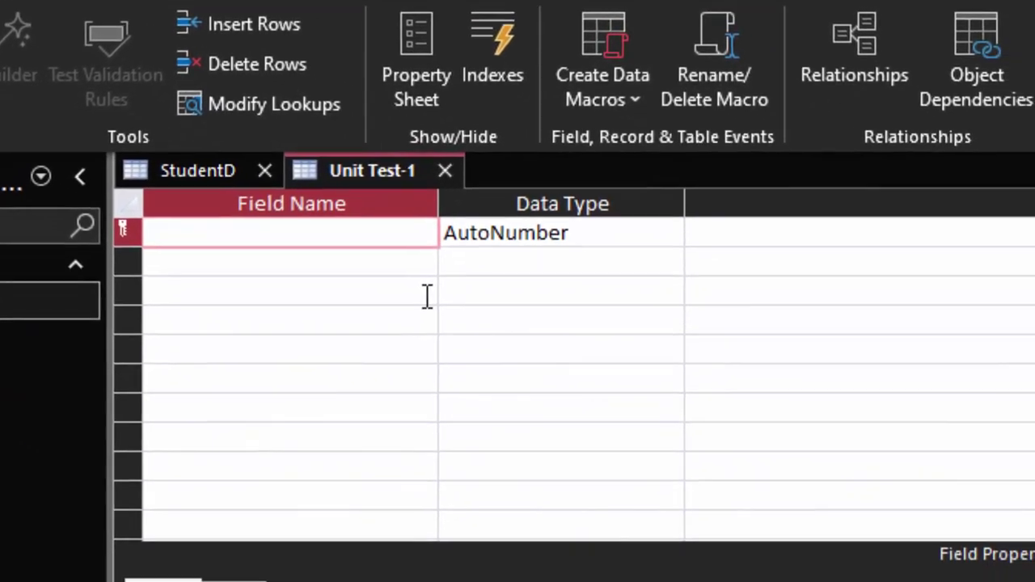
Name the key field Roll_number and add Short Text fields Registration_id and Computer.
type("R")
type("oll_")
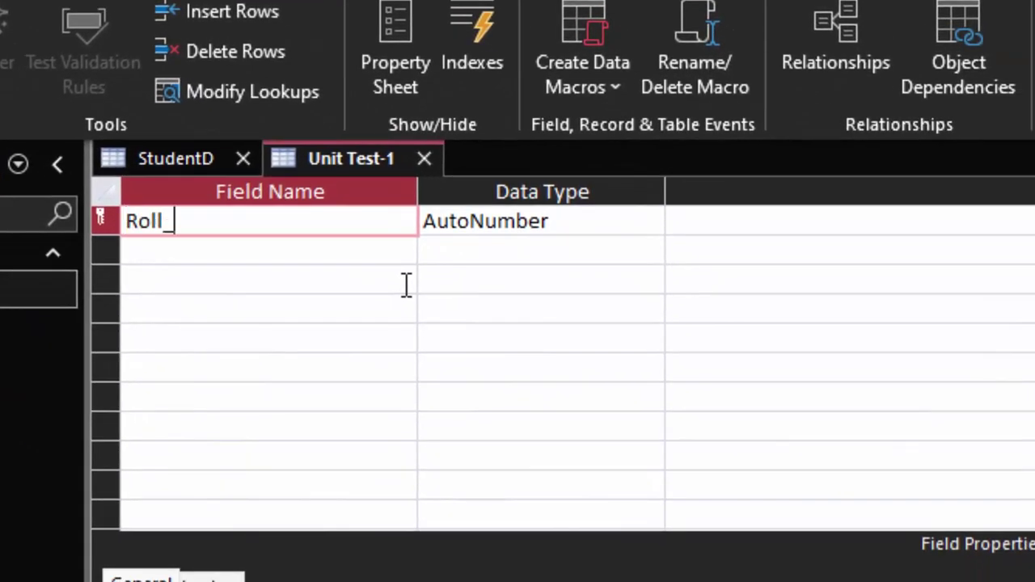
type("number")
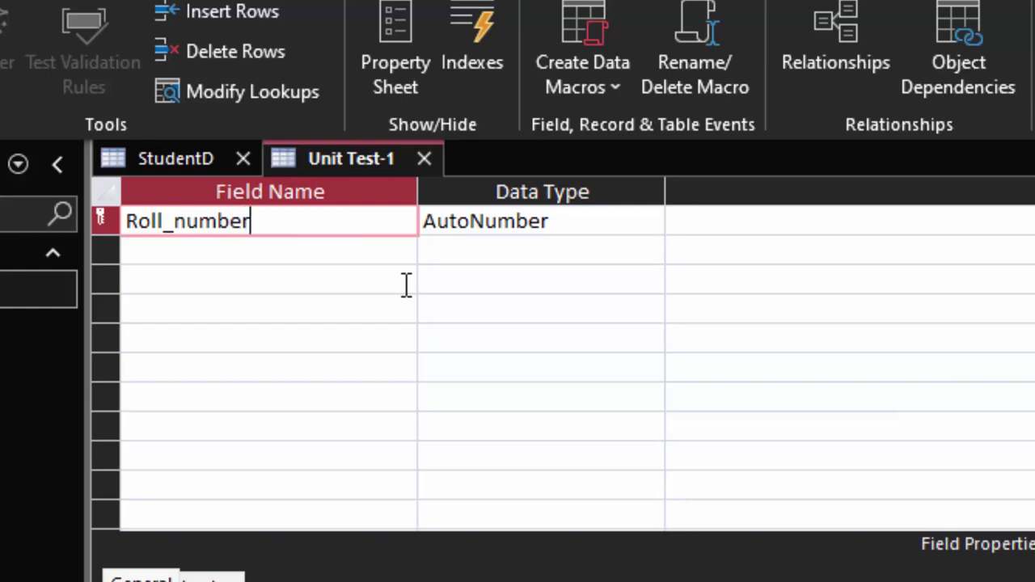
left_click(150, 246)
type("R")
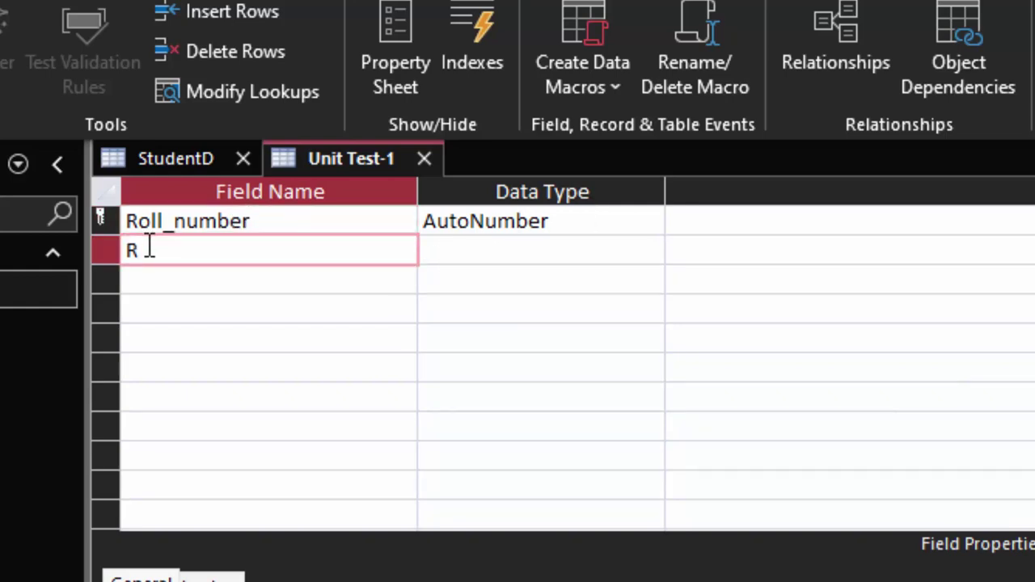
type("egis")
type("tration")
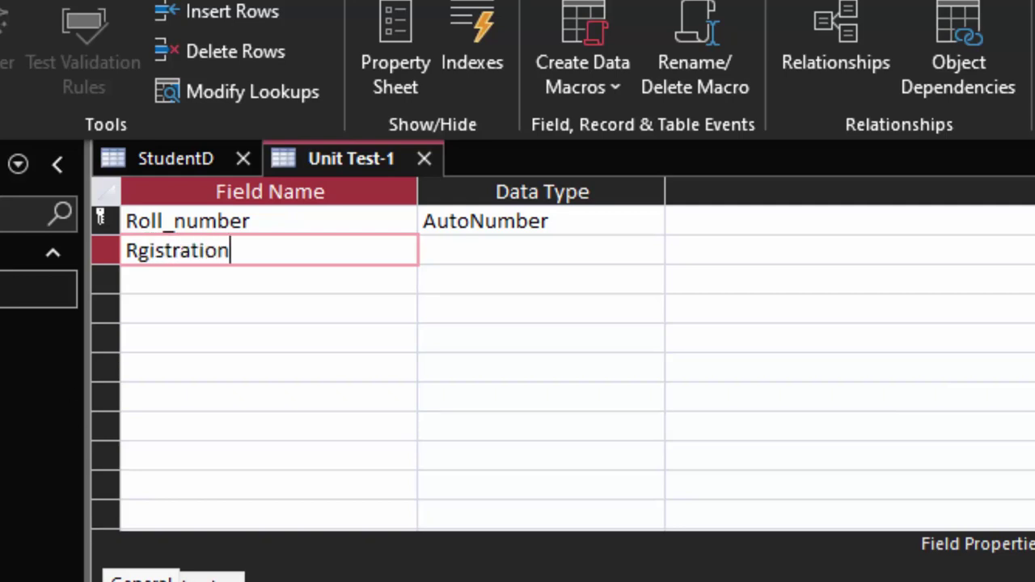
type("_id")
left_click(613, 242)
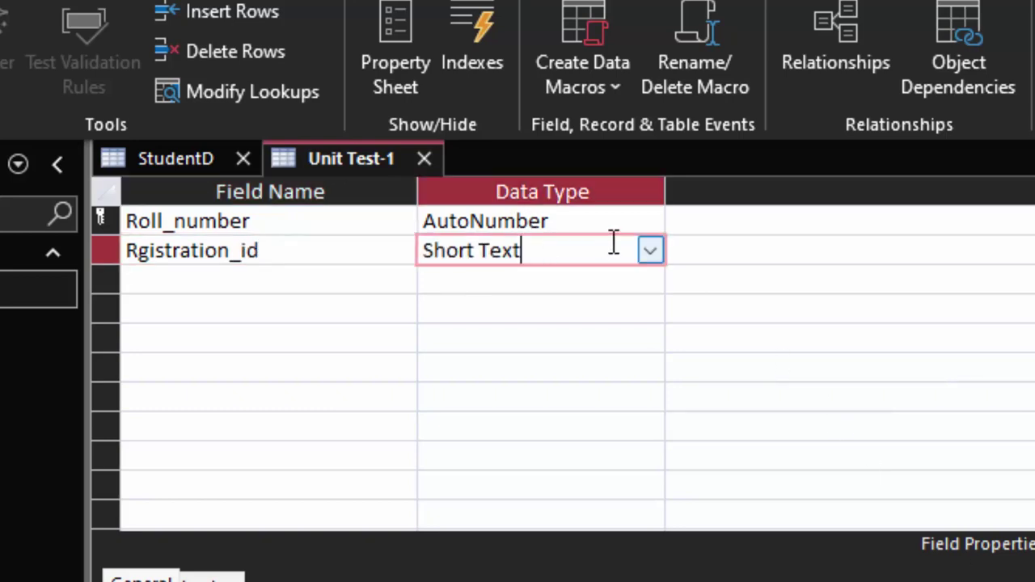
left_click(263, 283)
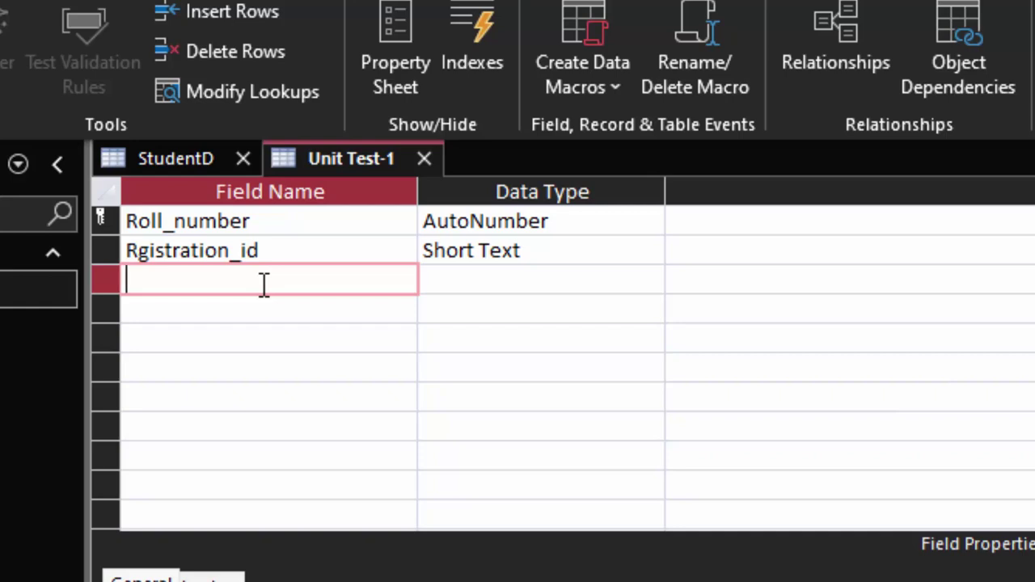
type("N")
type("am")
key("BackSpace")
key("BackSpace")
key("BackSpace")
type("Comput")
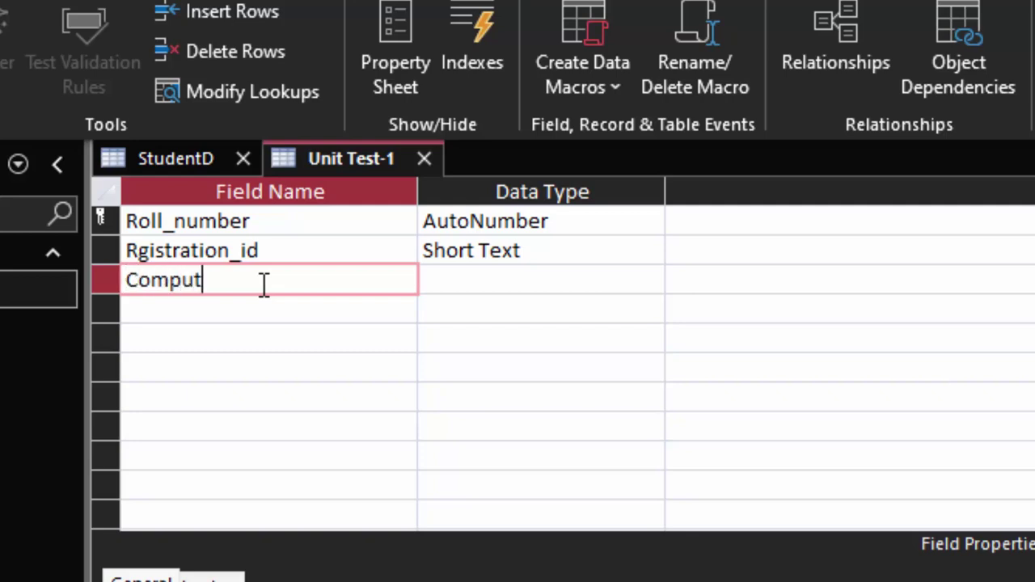
type("w")
key("BackSpace")
key("BackSpace")
type("ter")
key("Return")
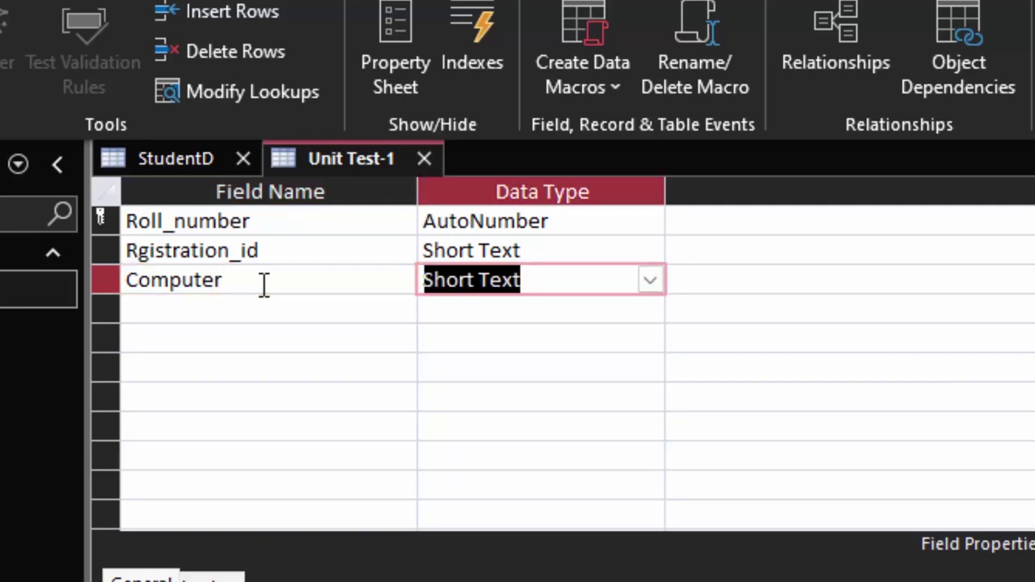
key("Return")
key("Return")
Add the fields Maths, Science, Sst and English.
type("Ma")
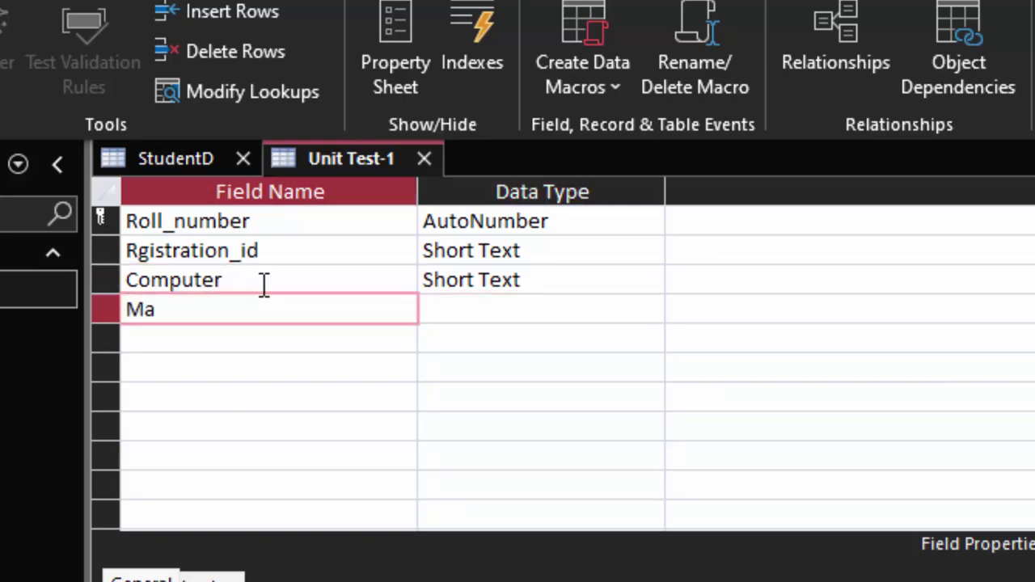
type("ths")
key("Return")
key("Return")
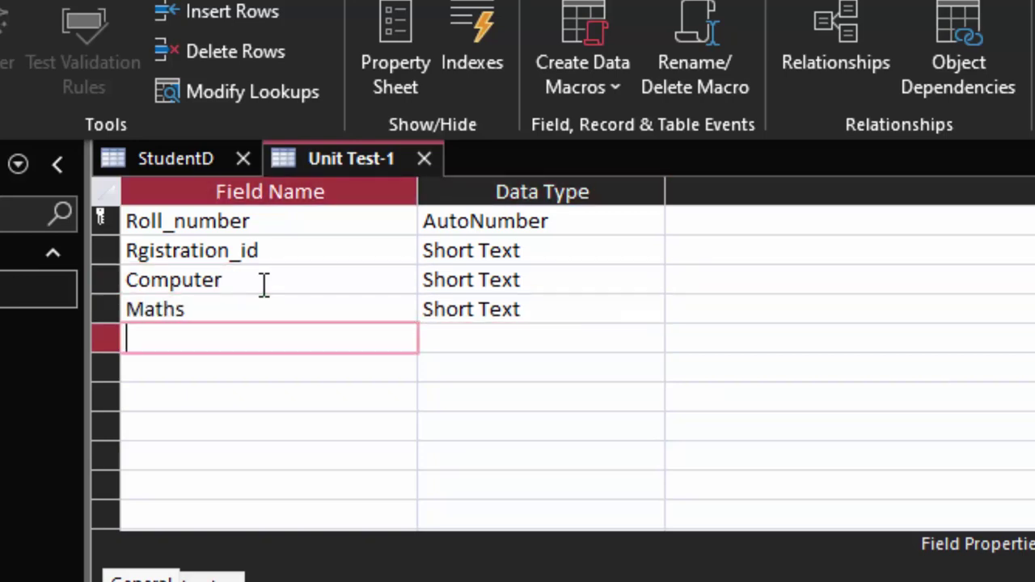
type("Scien")
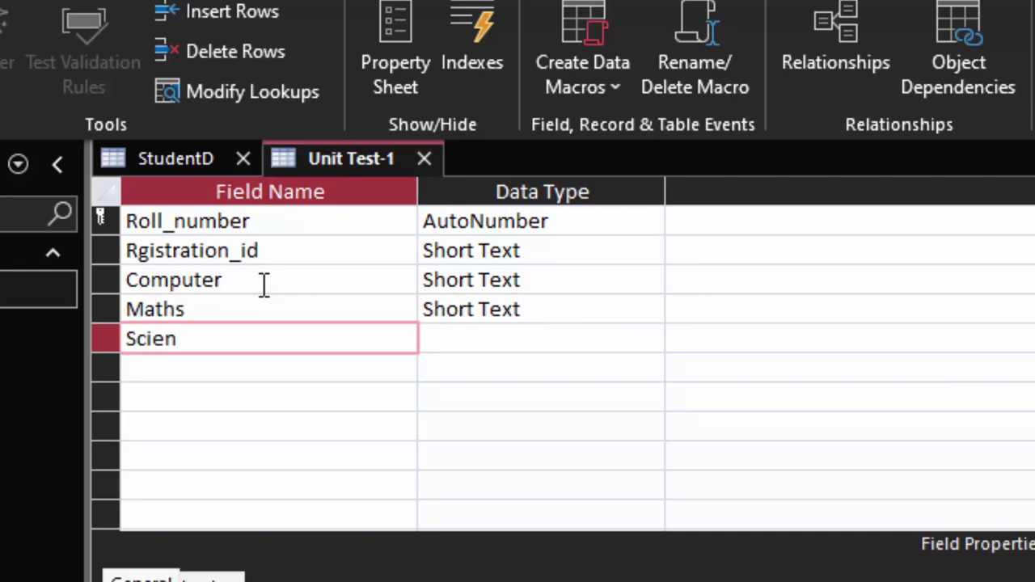
type("ce")
key("Return")
key("Return")
key("Return")
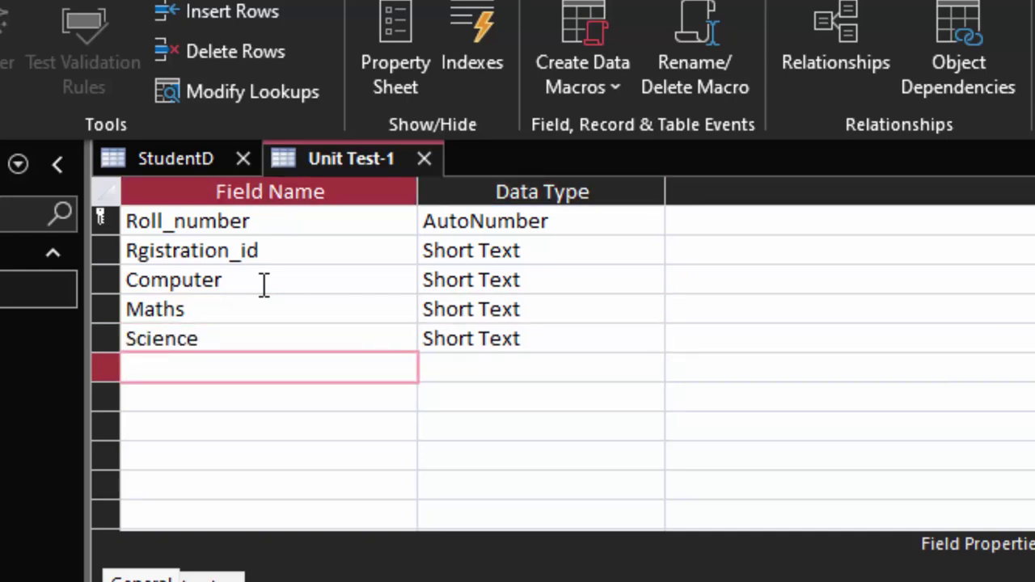
type("S")
type("st")
key("Return")
key("Return")
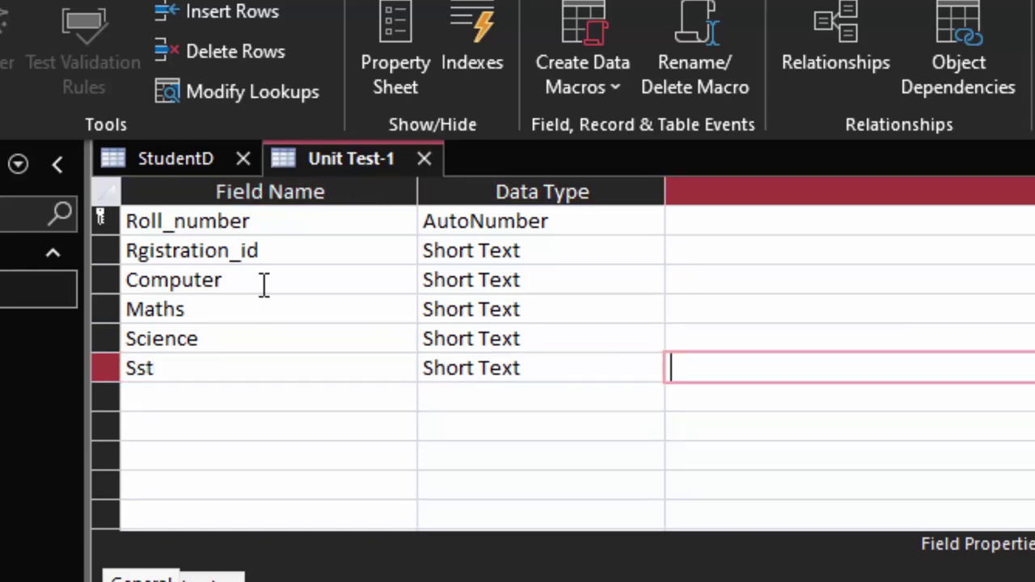
key("Return")
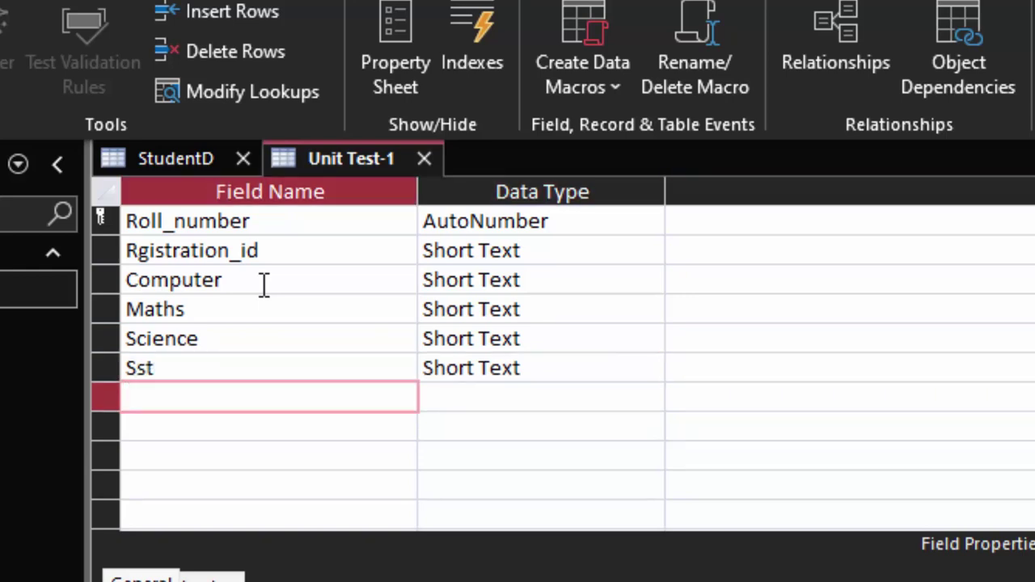
key("Return")
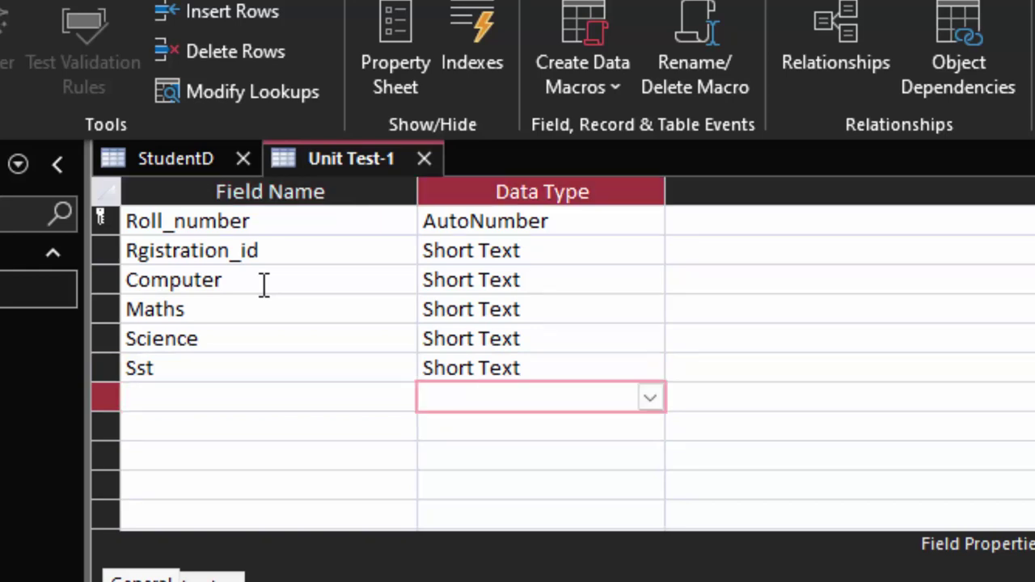
left_click(182, 398)
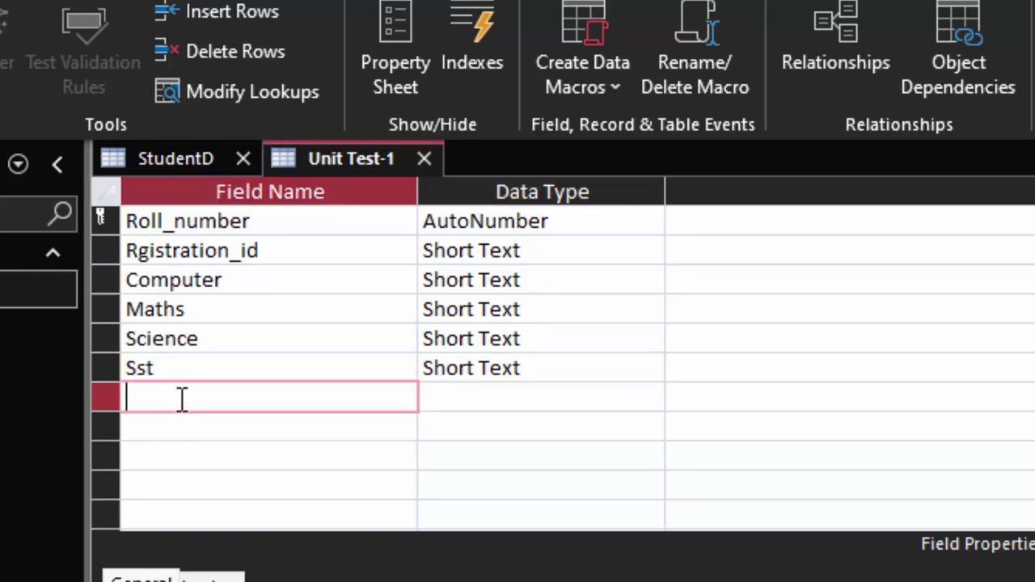
type("Eng")
type("lish")
key("Tab")
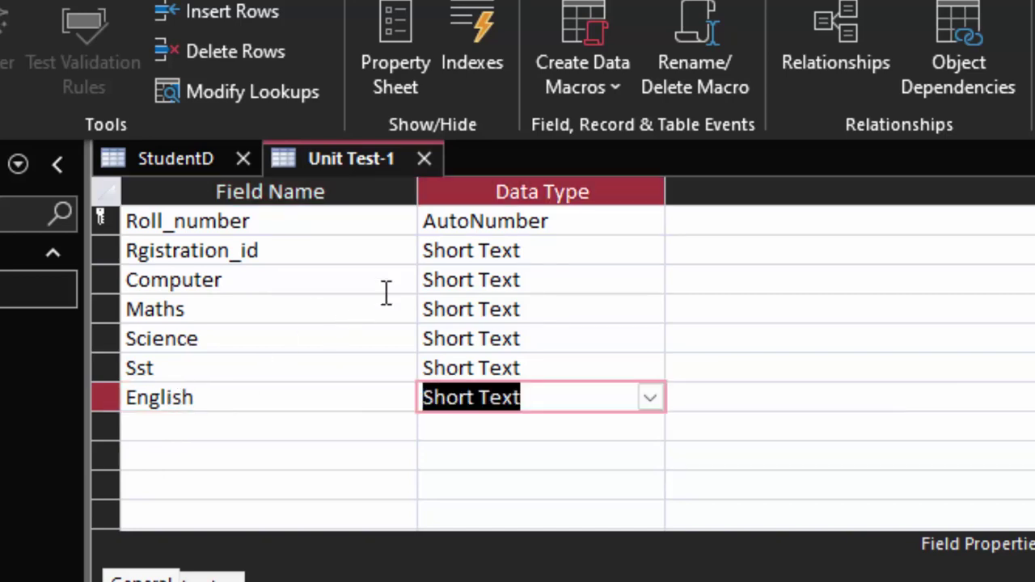
Set the Computer and Maths fields to the Number data type.
left_click(627, 279)
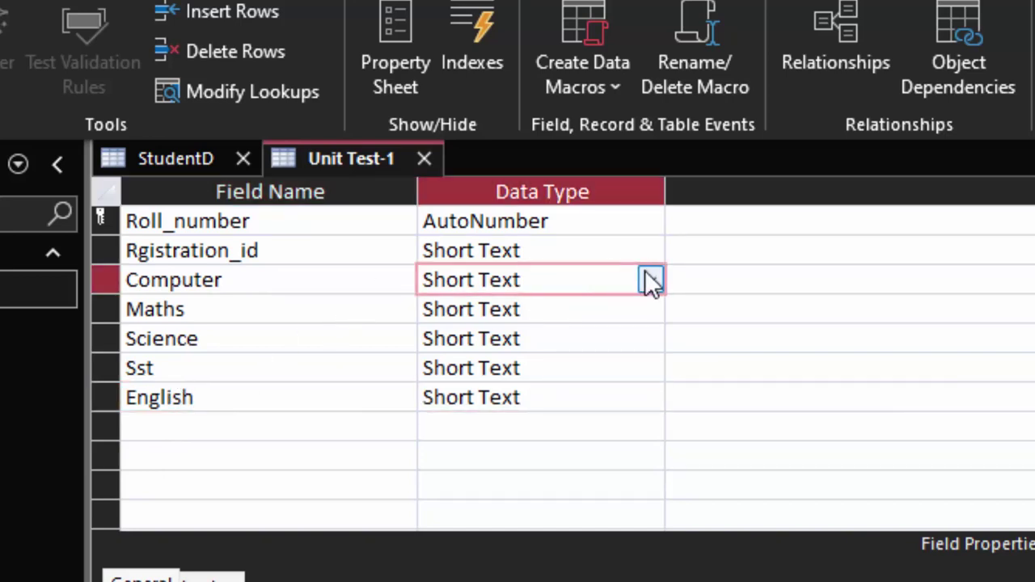
left_click(647, 279)
left_click(594, 368)
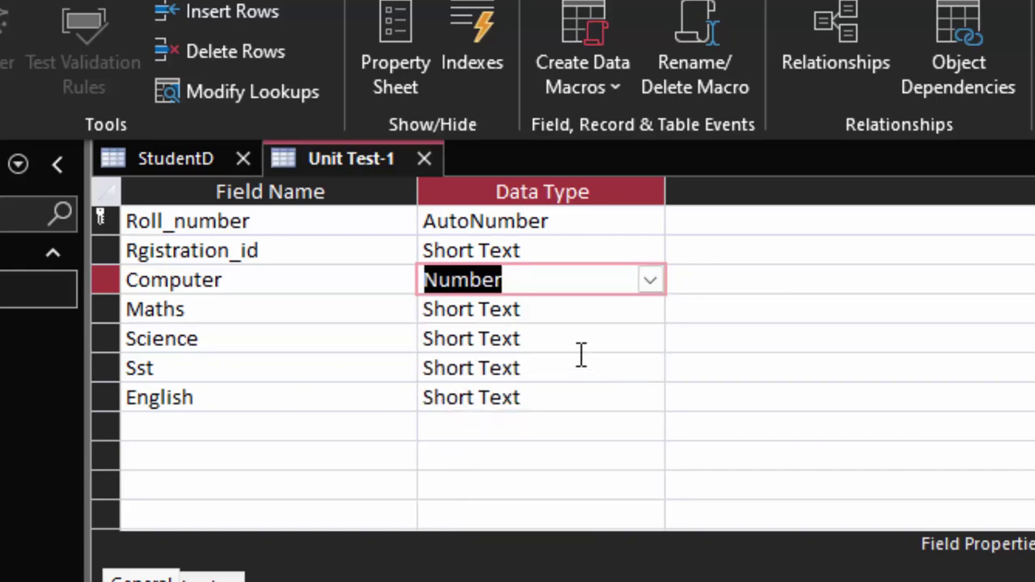
left_click(620, 308)
left_click(649, 310)
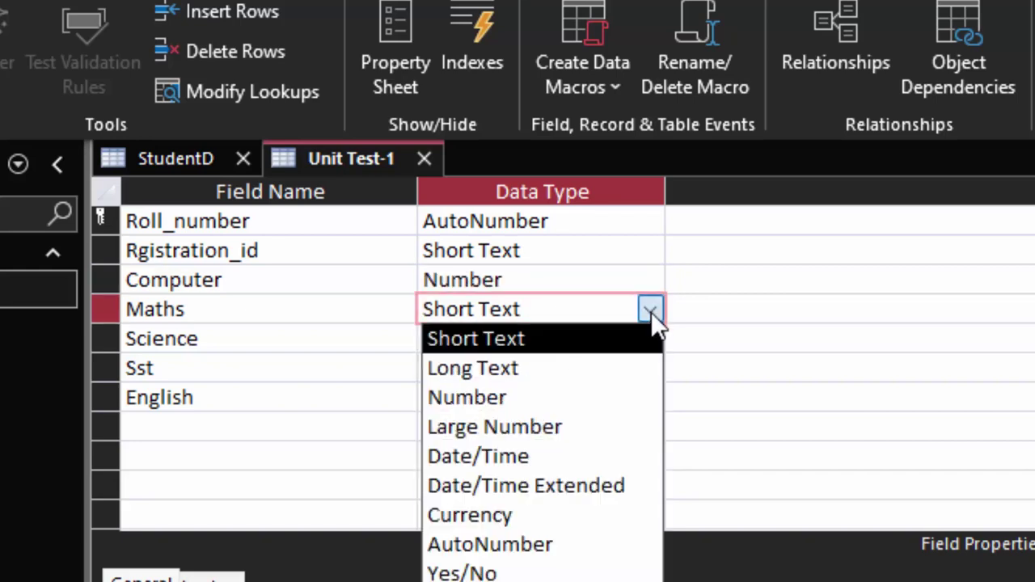
left_click(600, 369)
left_click(555, 337)
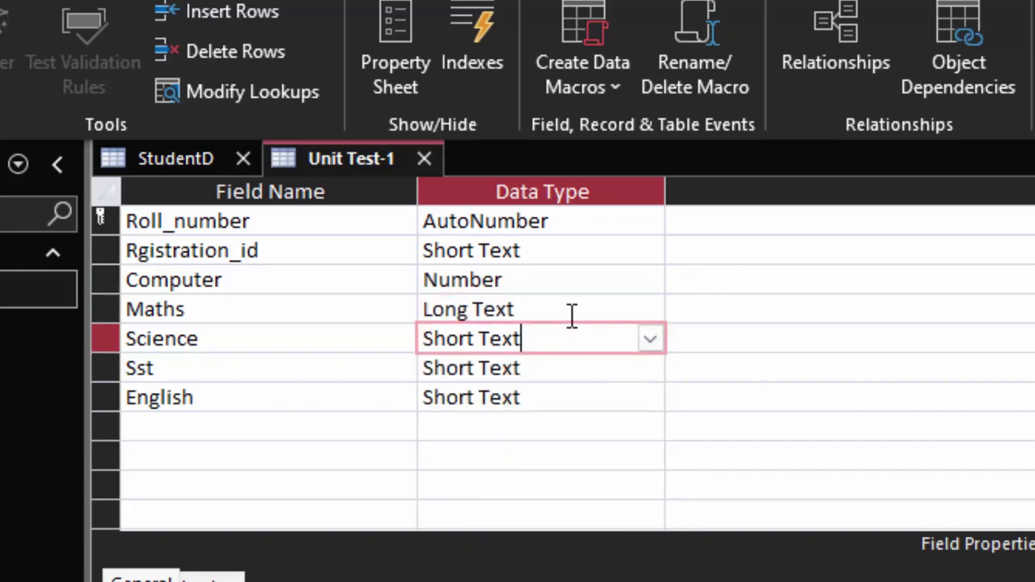
left_click(622, 309)
left_click(660, 310)
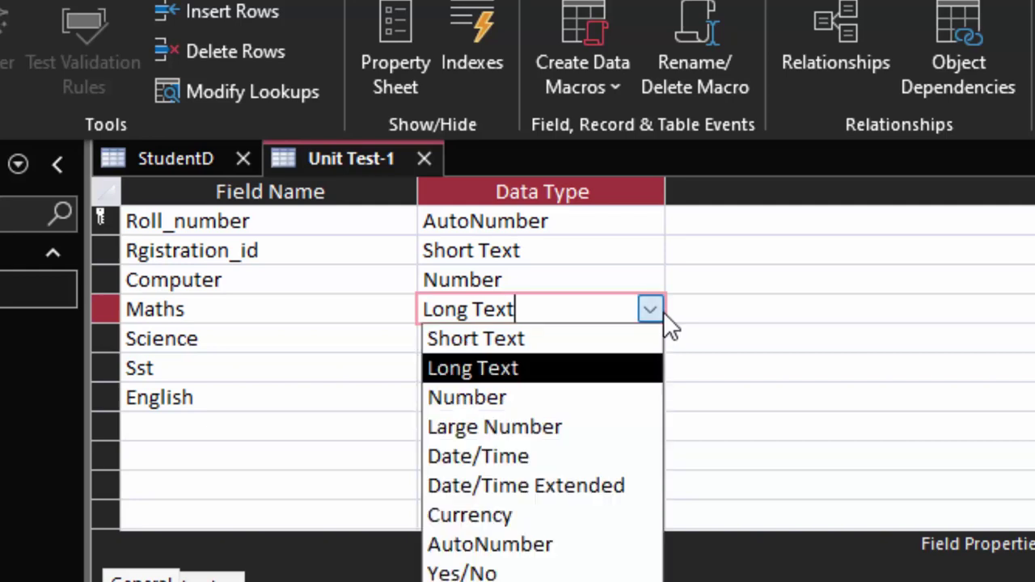
left_click(566, 394)
Set the Science, Sst and English fields to the Number data type.
left_click(586, 336)
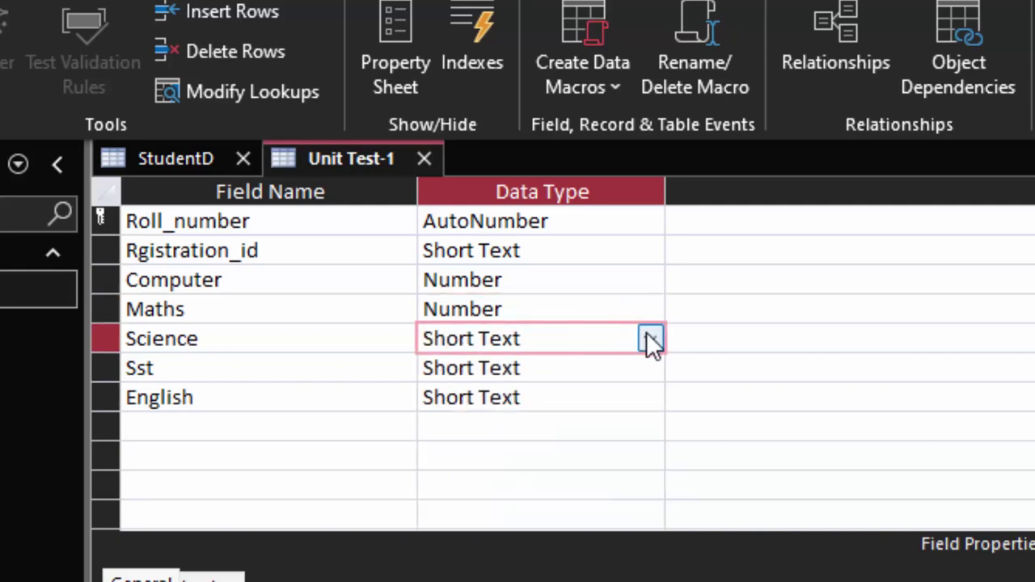
left_click(648, 336)
left_click(526, 426)
left_click(536, 366)
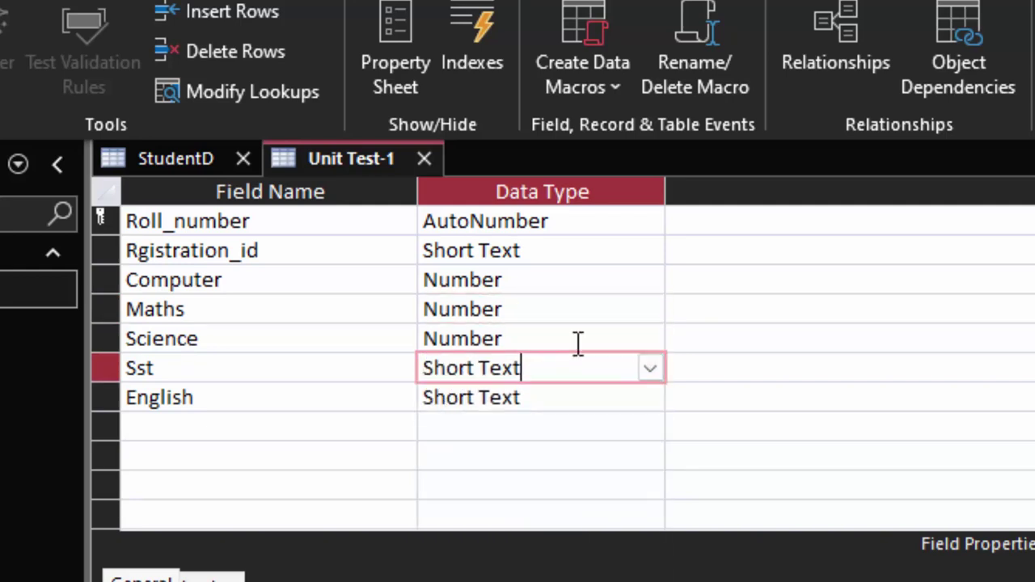
left_click(649, 368)
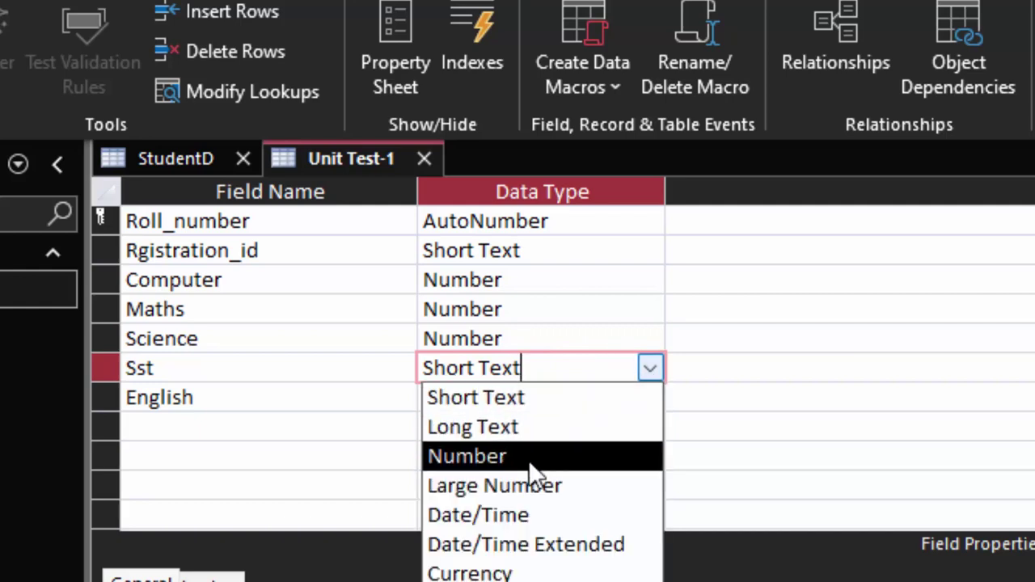
left_click(526, 459)
left_click(568, 396)
left_click(649, 395)
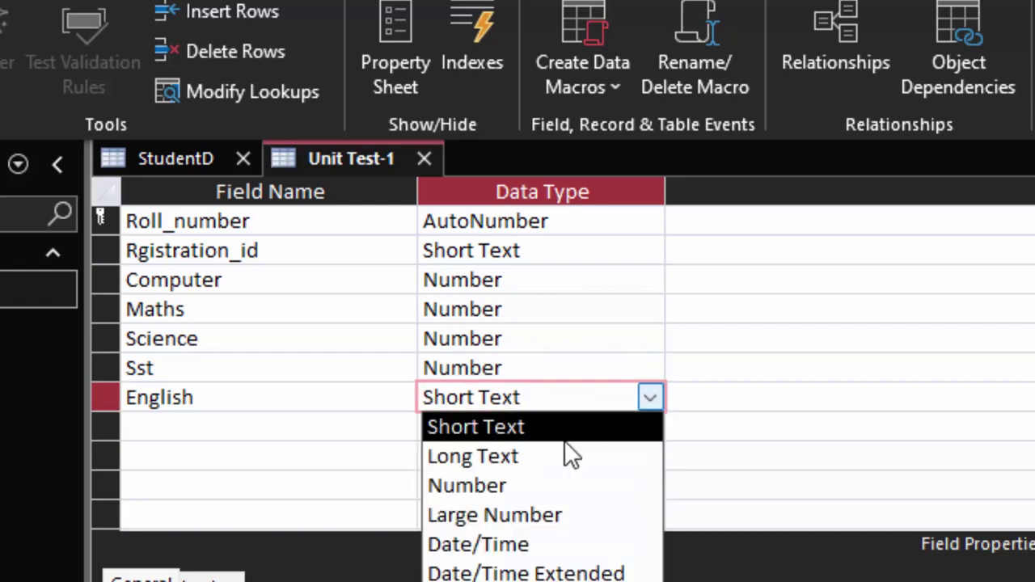
left_click(517, 484)
left_click(173, 431)
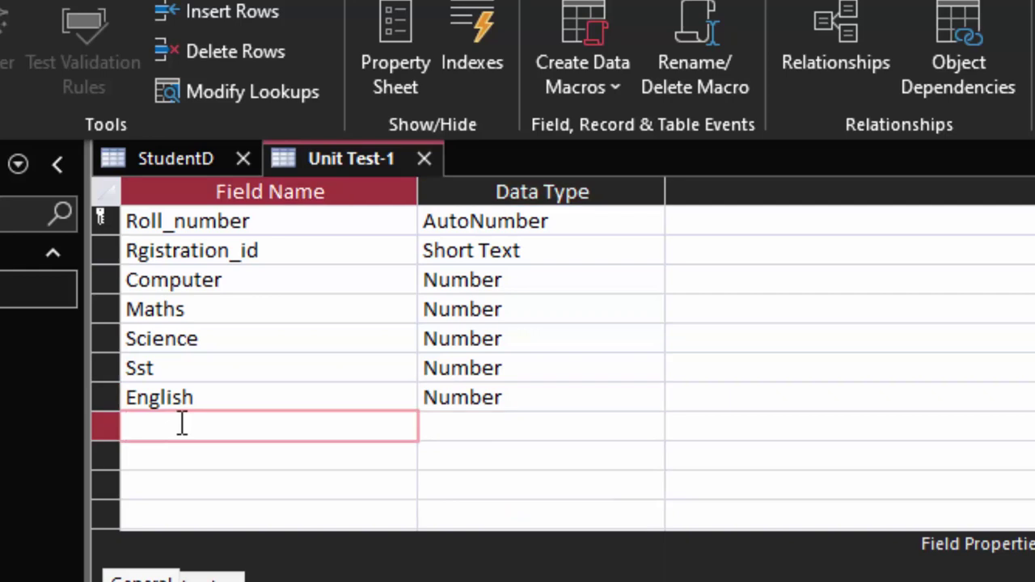
Add a Total_Marks field with the Calculated data type, bringing up Expression Builder.
type("Tot")
type("ak")
key("BackSpace")
type("l_")
type(" M")
type("arks")
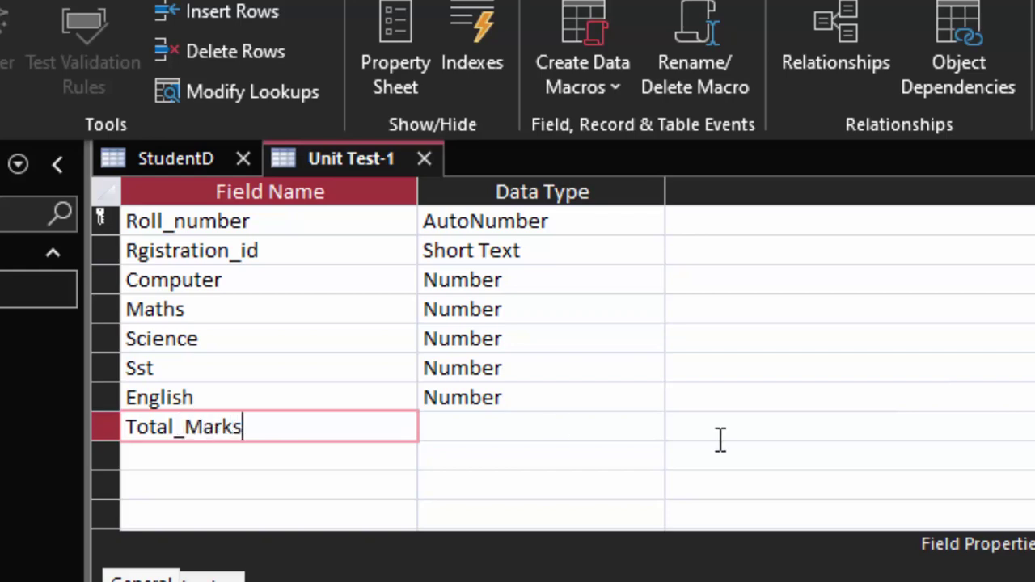
left_click(526, 432)
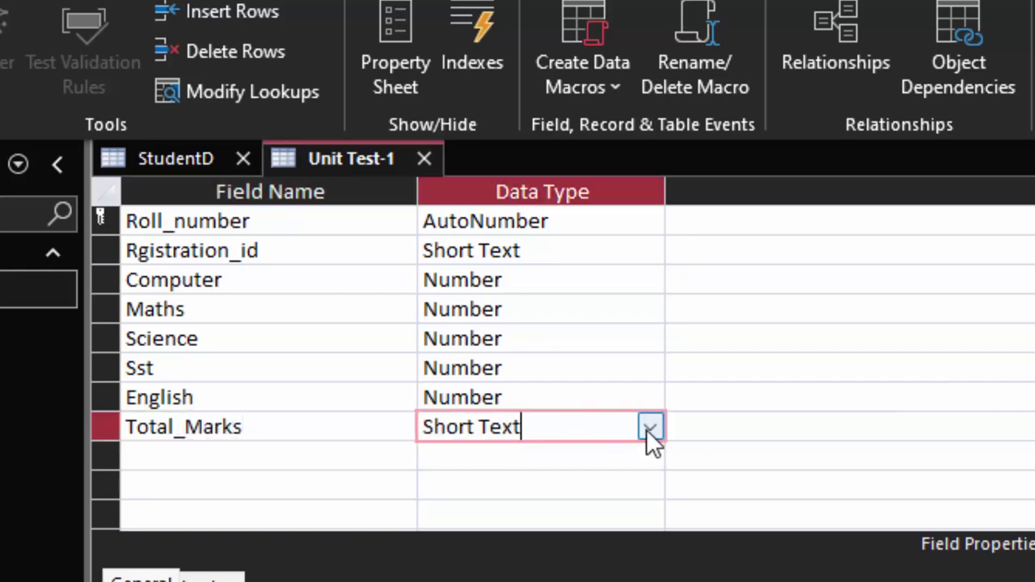
left_click(649, 427)
left_click(533, 577)
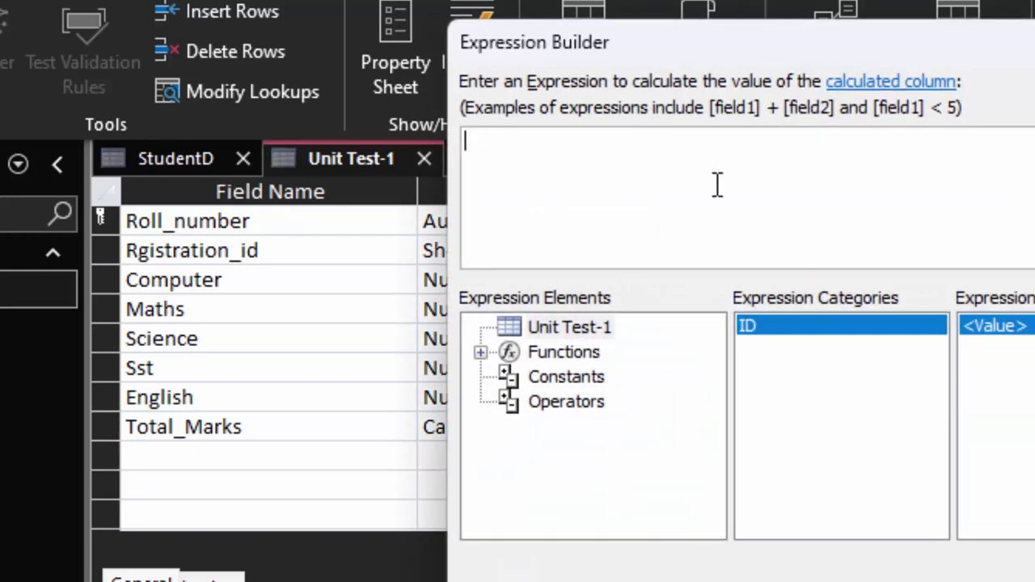
Enter the Total_Marks expression [Computer]+[Maths]+[Science]+[Sst]+[English], correcting the capital S, and accept it.
left_click_drag(740, 57, 912, 48)
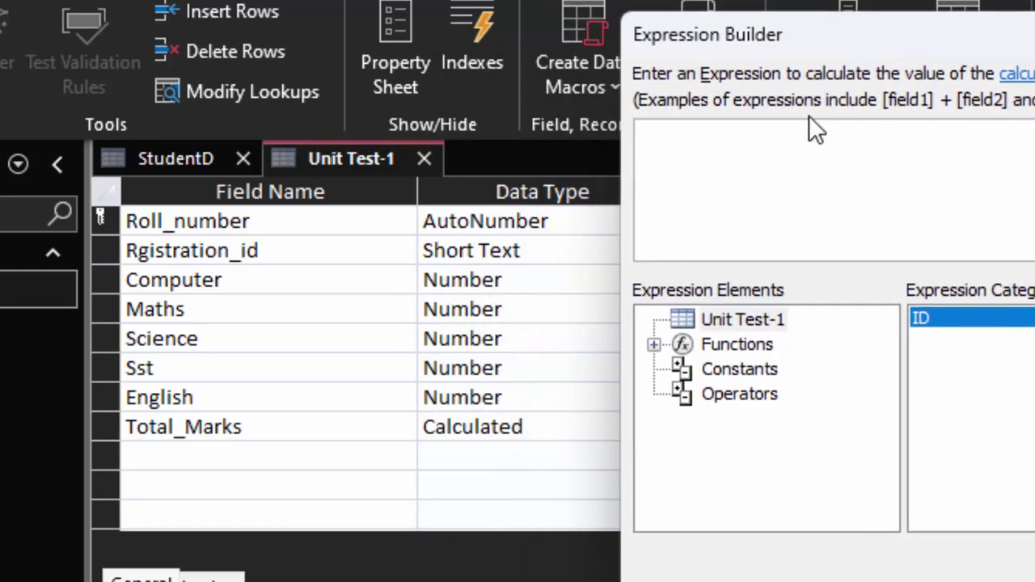
type("[C")
type("omp")
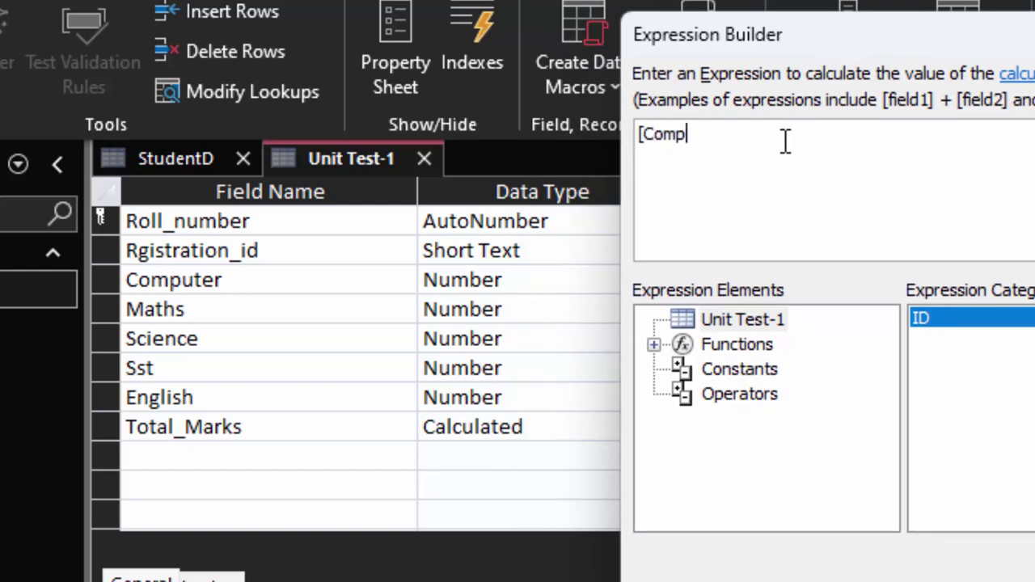
type("uter]+[")
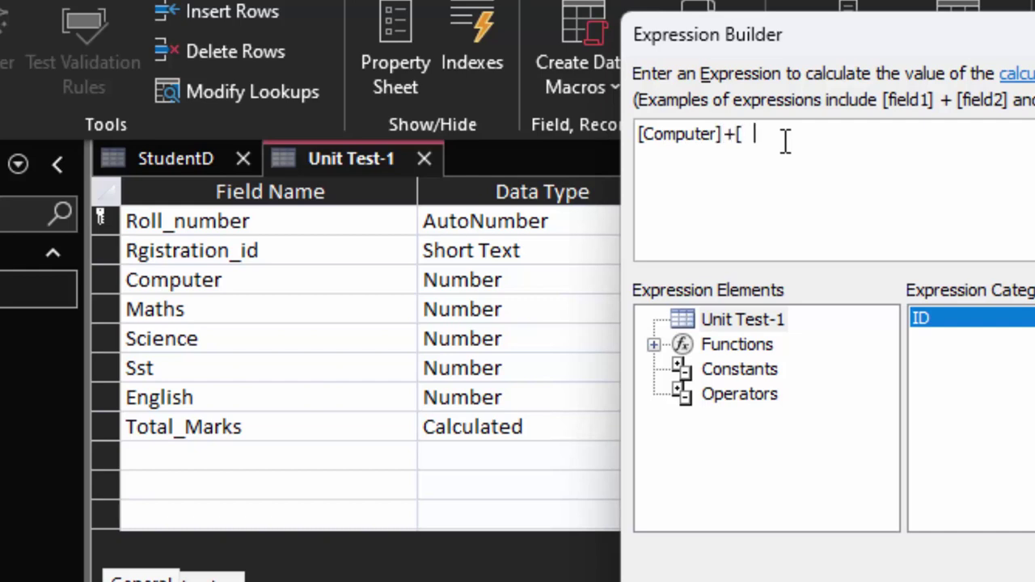
type("Maths]")
type(" +")
type("[s")
type("cie nce]")
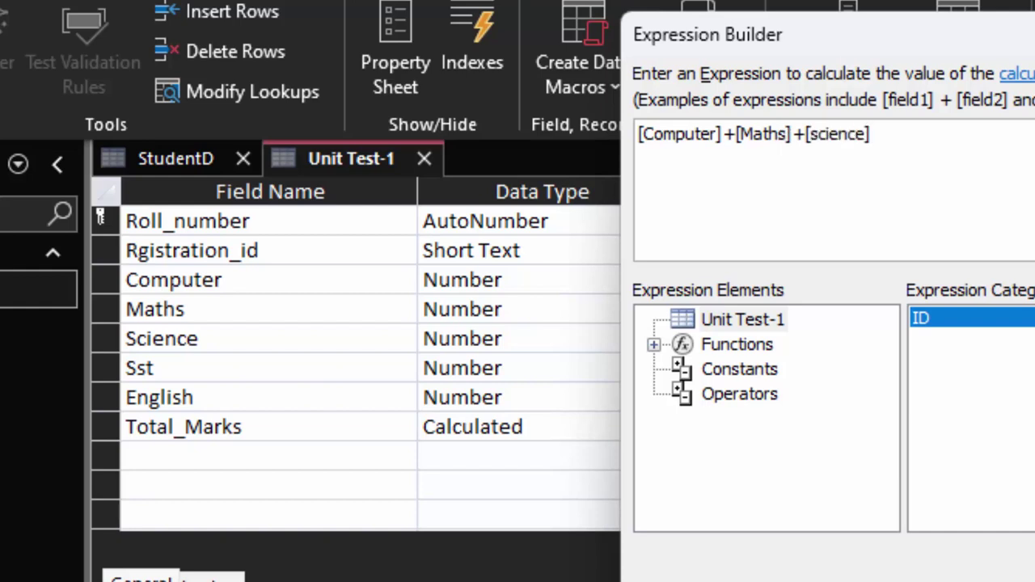
left_click(819, 139)
key("BackSpace")
type("S")
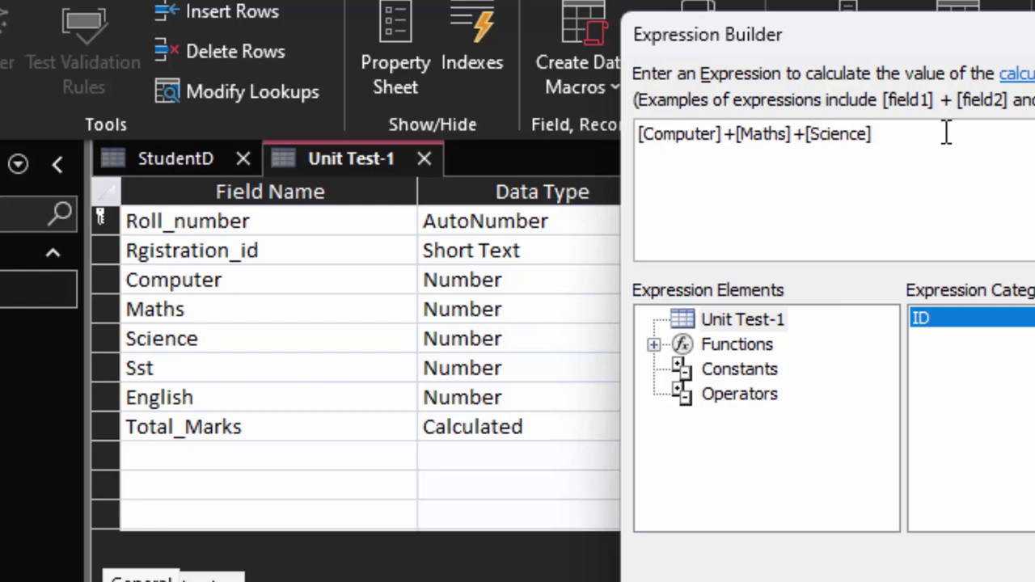
left_click(916, 149)
type("+[")
type("Sst]")
type("+[E")
type(" nglish]")
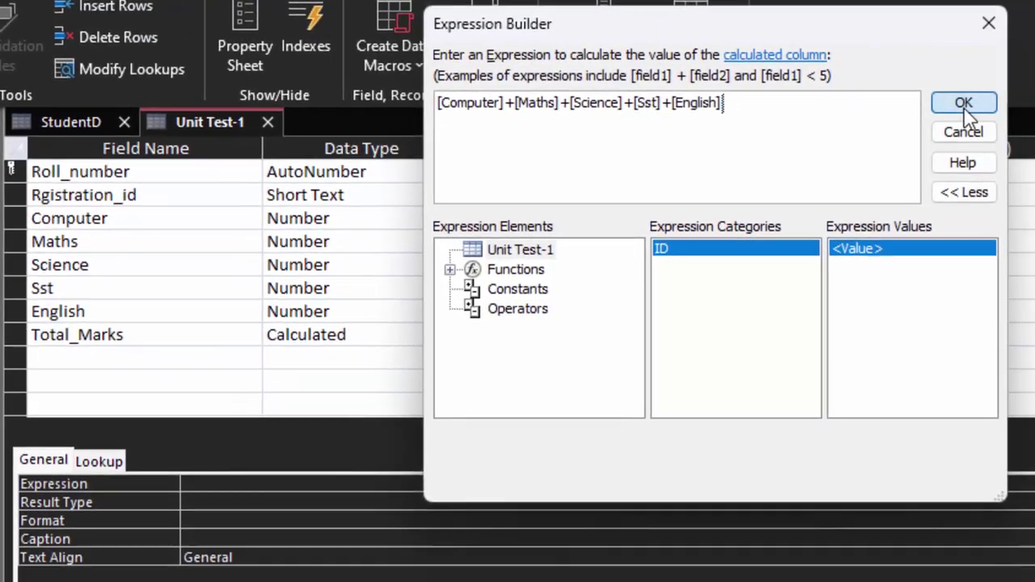
left_click(965, 106)
left_click(60, 329)
Add an Average field of Calculated type with the expression [Total_Marks]/5.
left_click(62, 349)
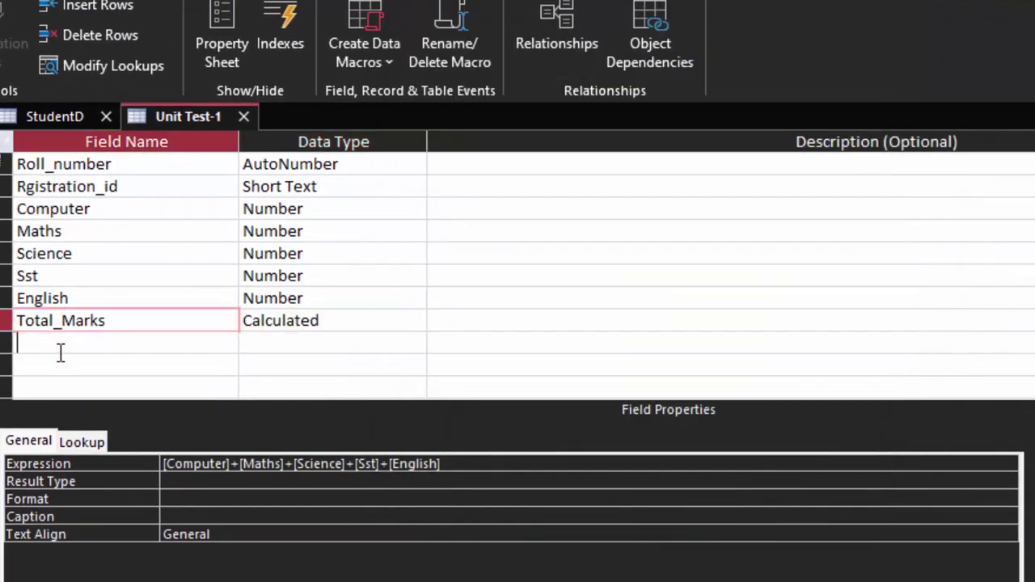
type("A")
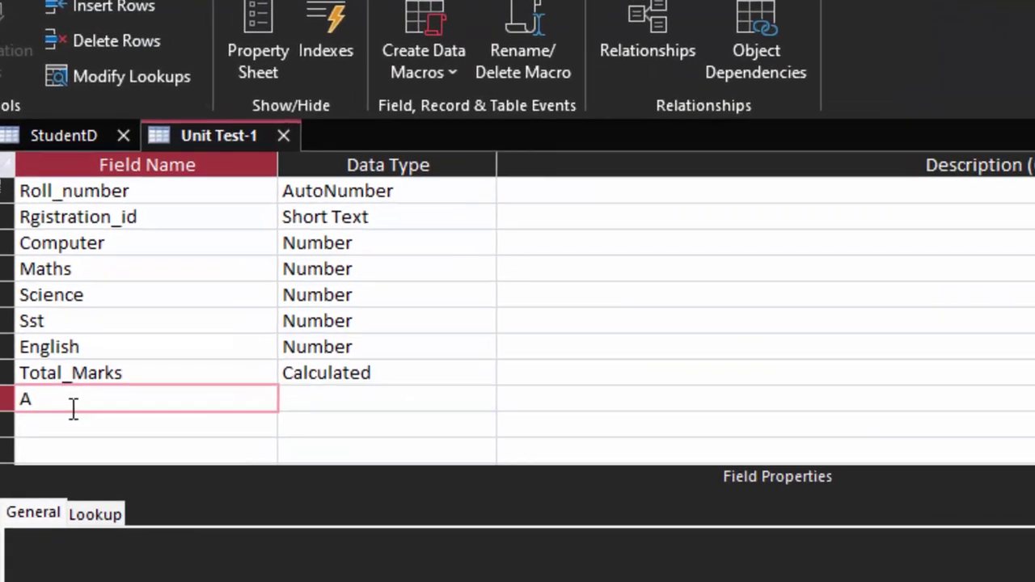
type("v")
type("er")
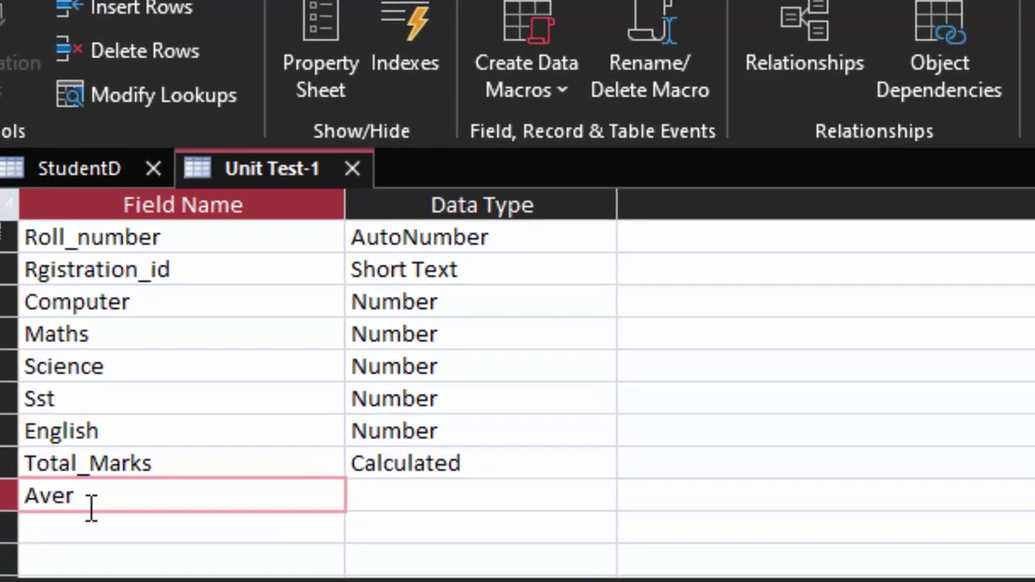
type("age")
left_click(451, 495)
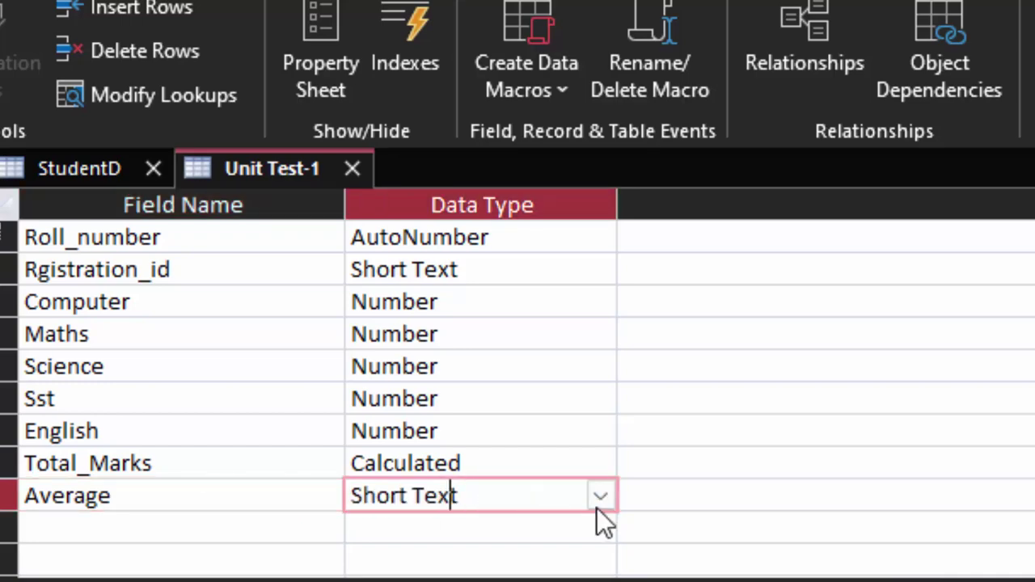
left_click(600, 498)
left_click(404, 578)
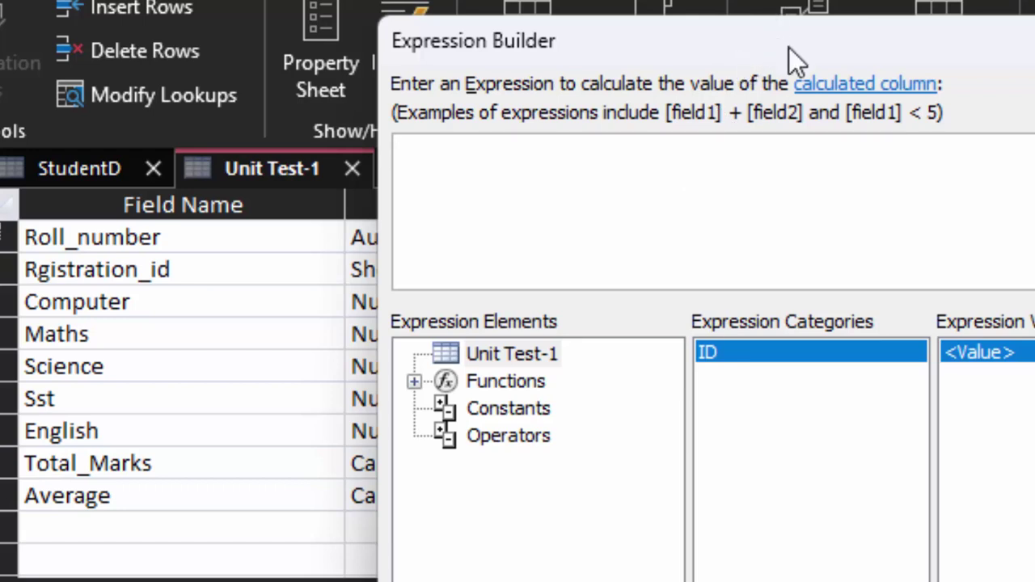
left_click_drag(788, 46, 1033, 59)
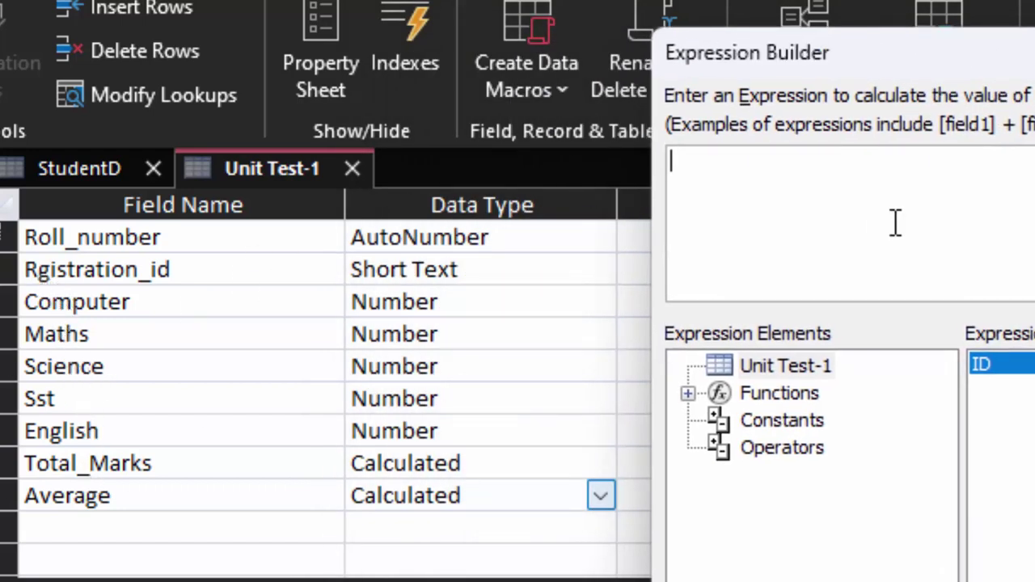
type("[Tot")
type("al")
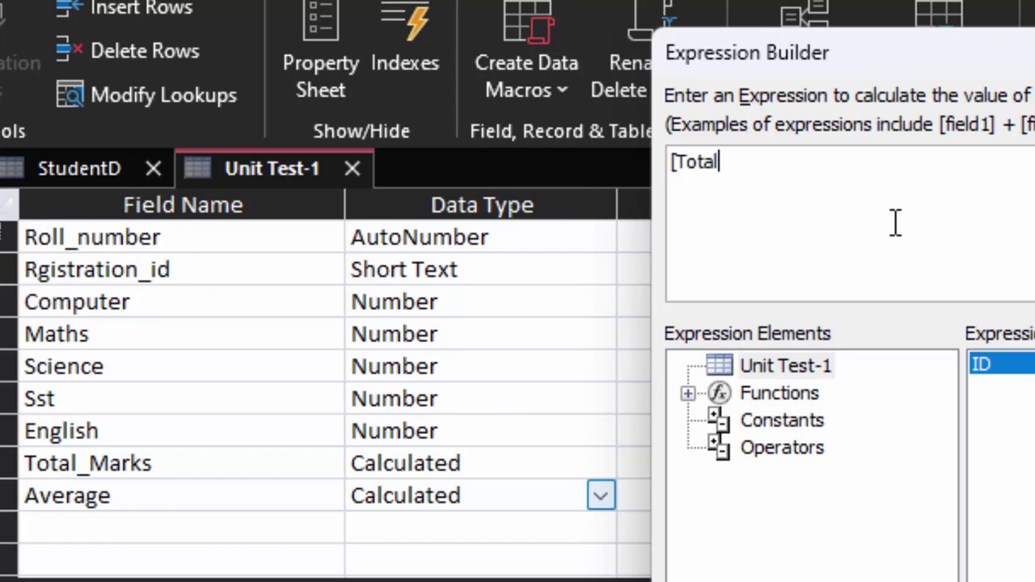
type("_Marks")
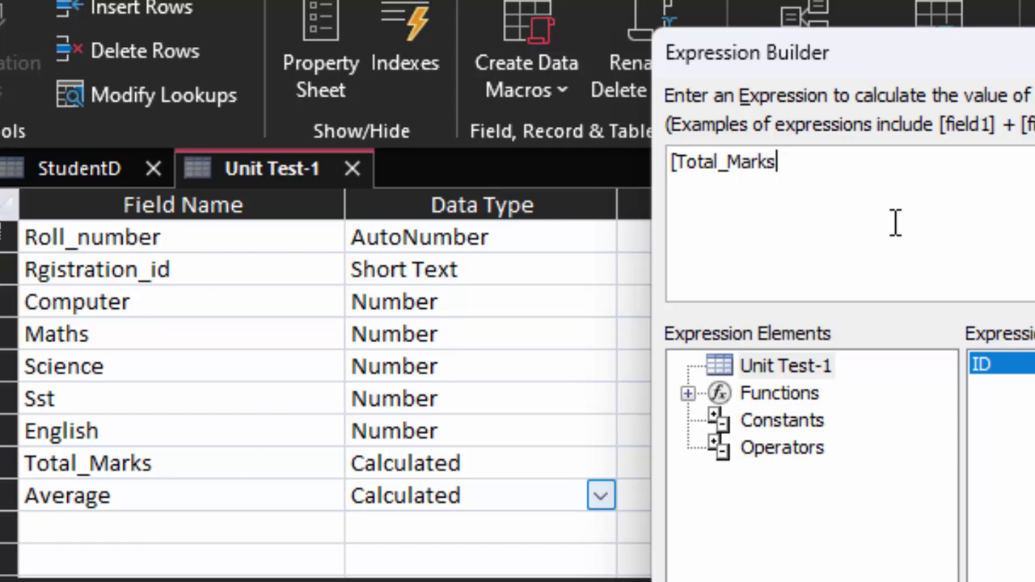
type("]/5")
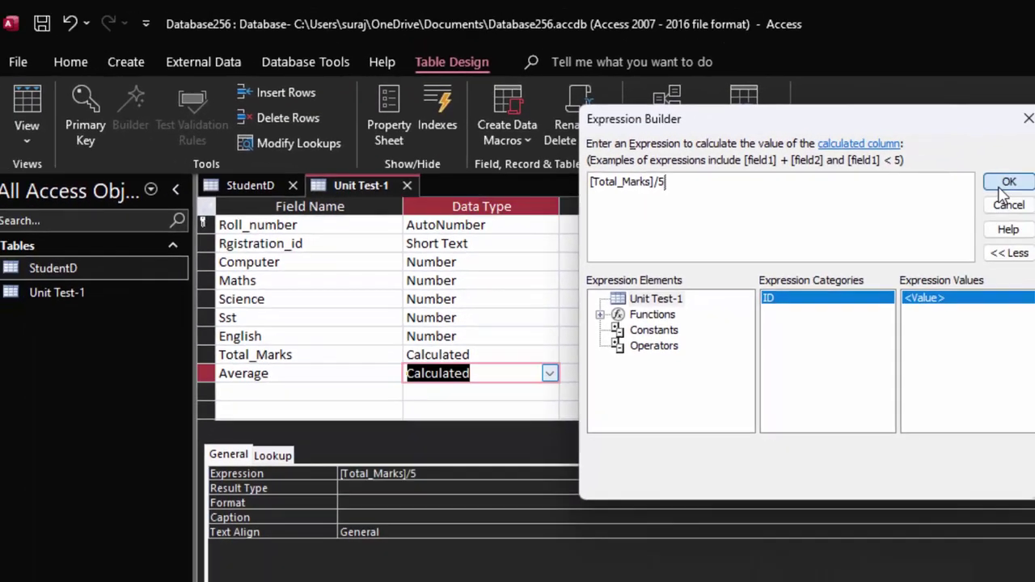
left_click(1000, 180)
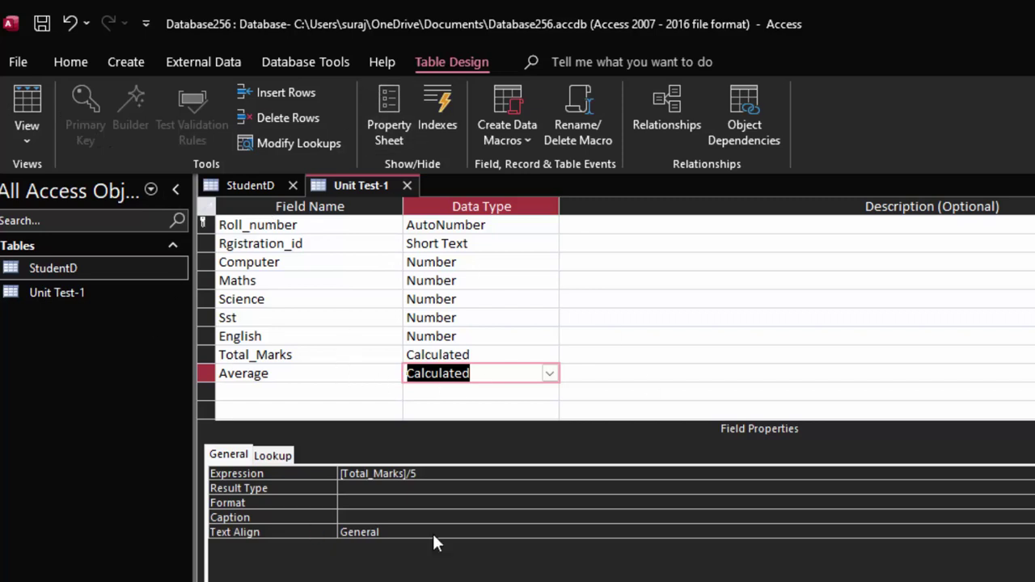
Save Unit Test-1 and view it as a datasheet, widen its columns, then switch to StudentD.
left_click(27, 99)
left_click(620, 423)
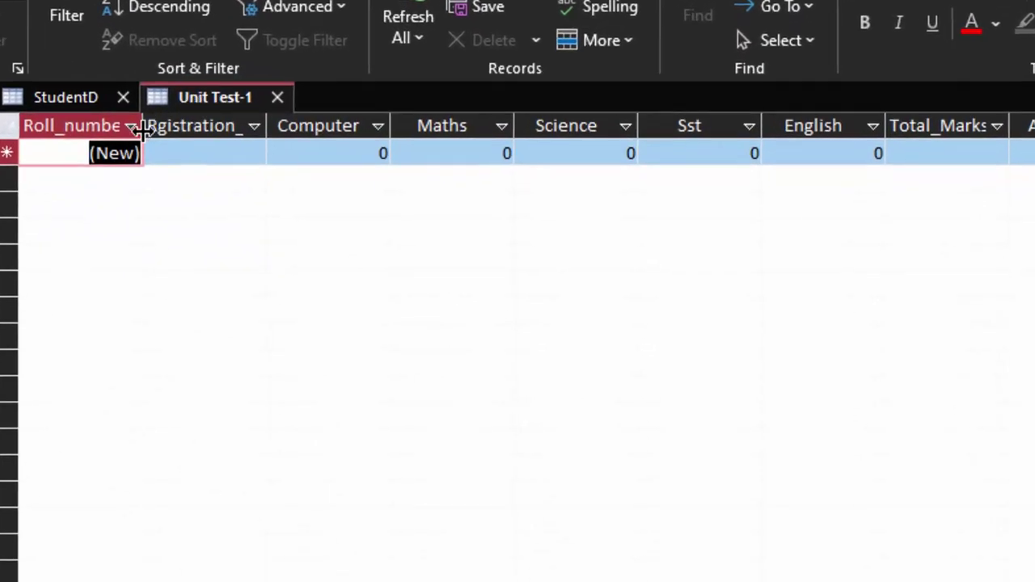
left_click_drag(163, 160, 167, 160)
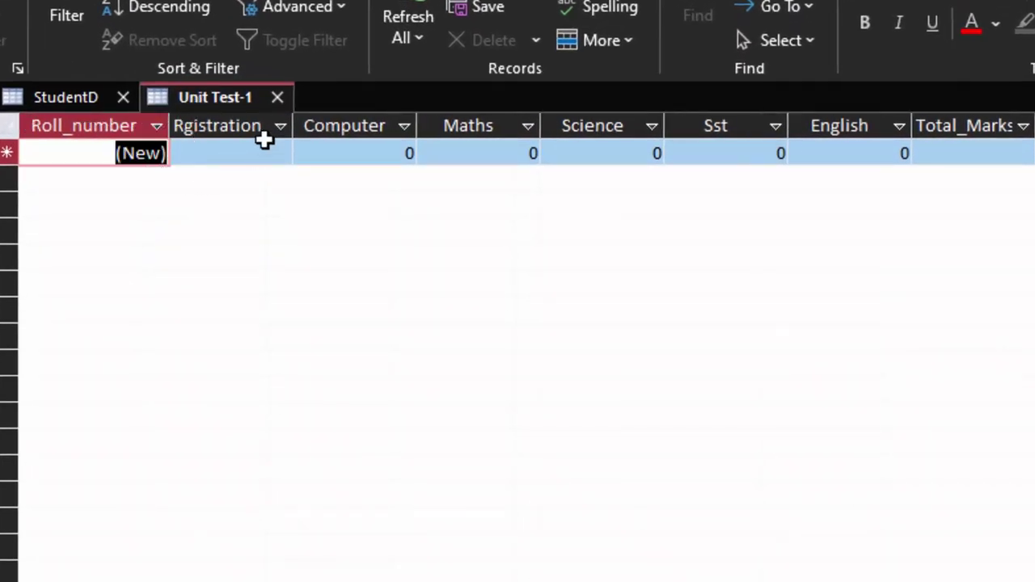
left_click_drag(294, 133, 336, 166)
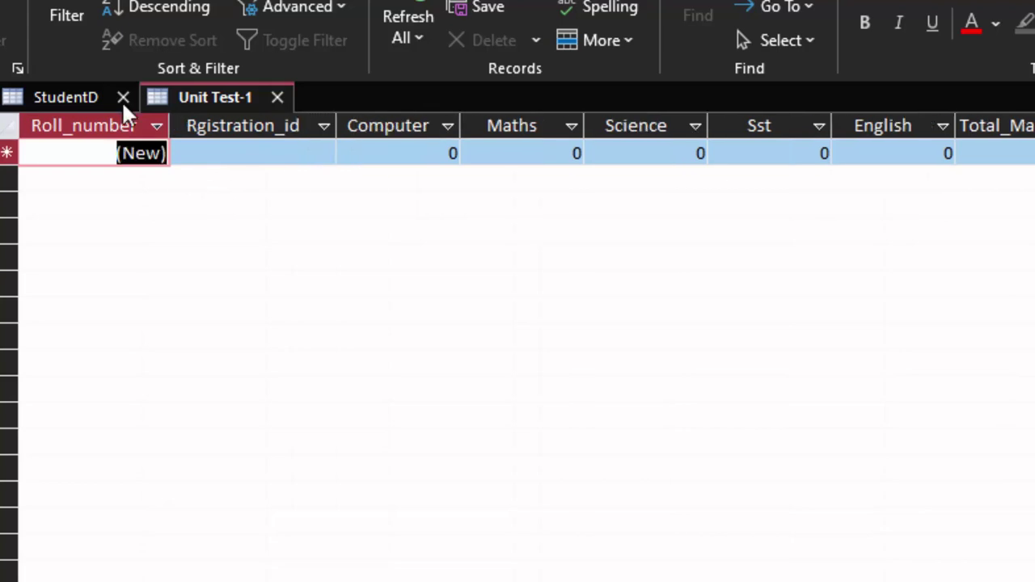
left_click(267, 153)
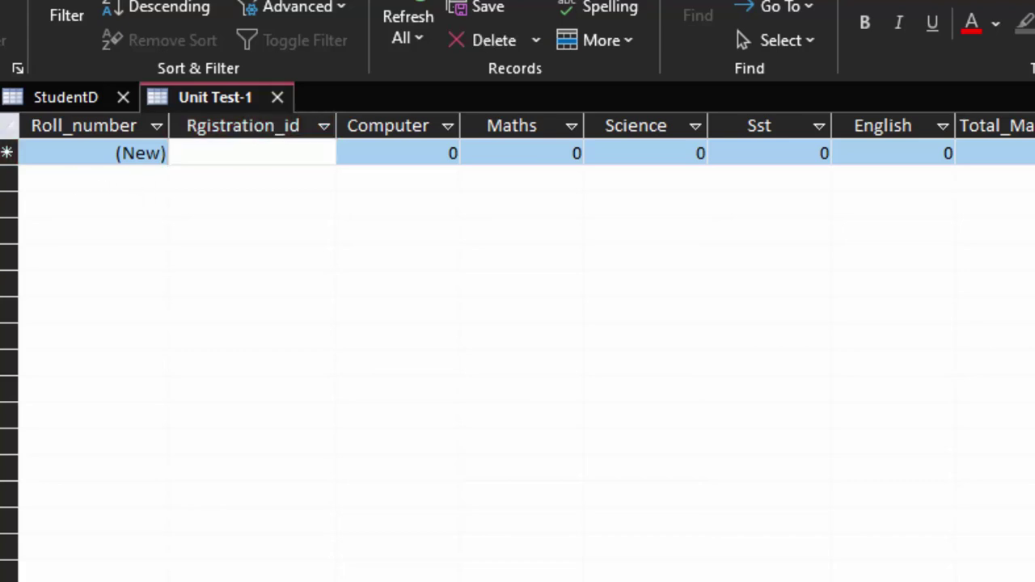
key("ctrl+F6")
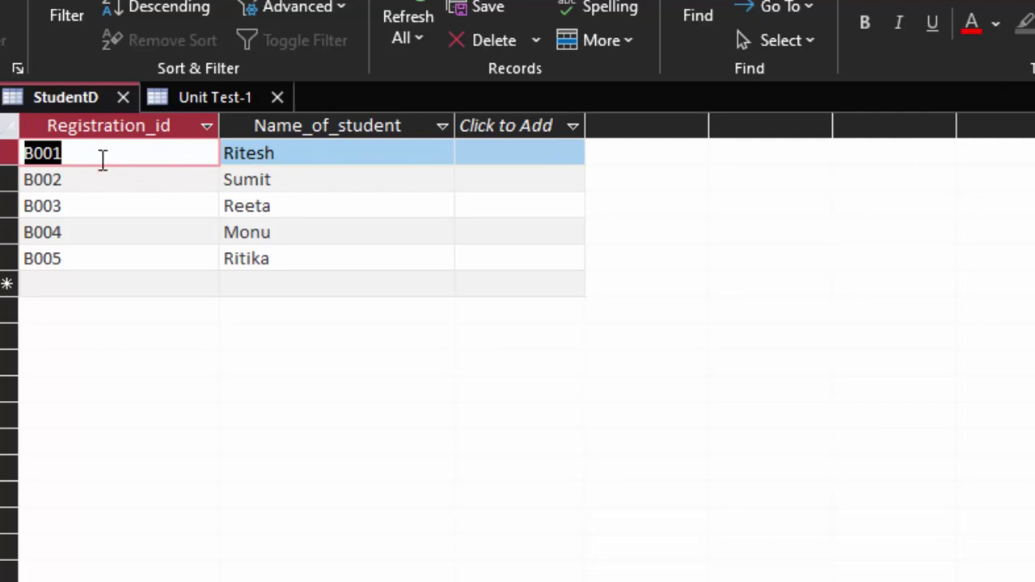
Enter registration ids B001, B002 and B003 in the first three Unit Test-1 records.
left_click(208, 98)
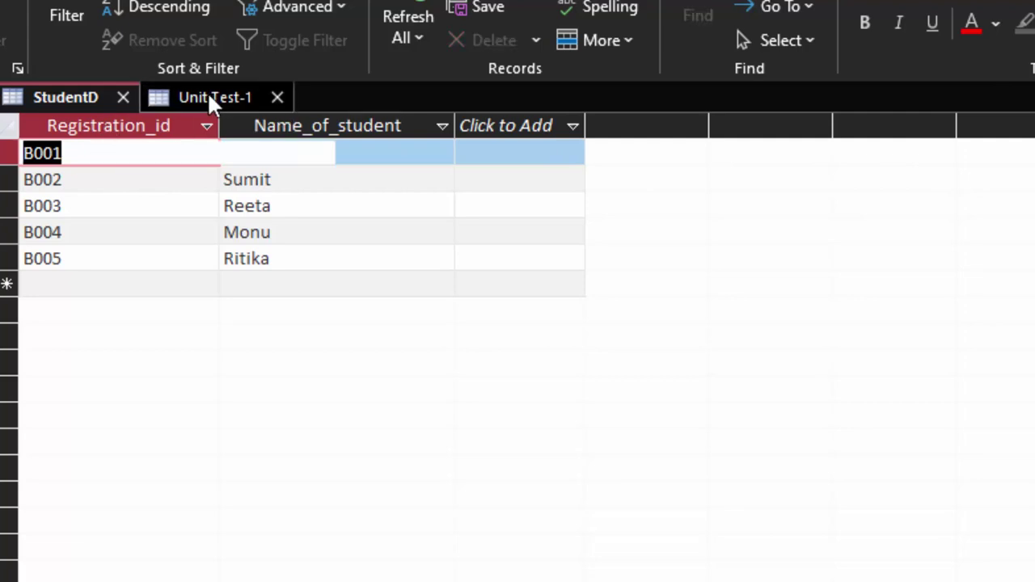
type("B")
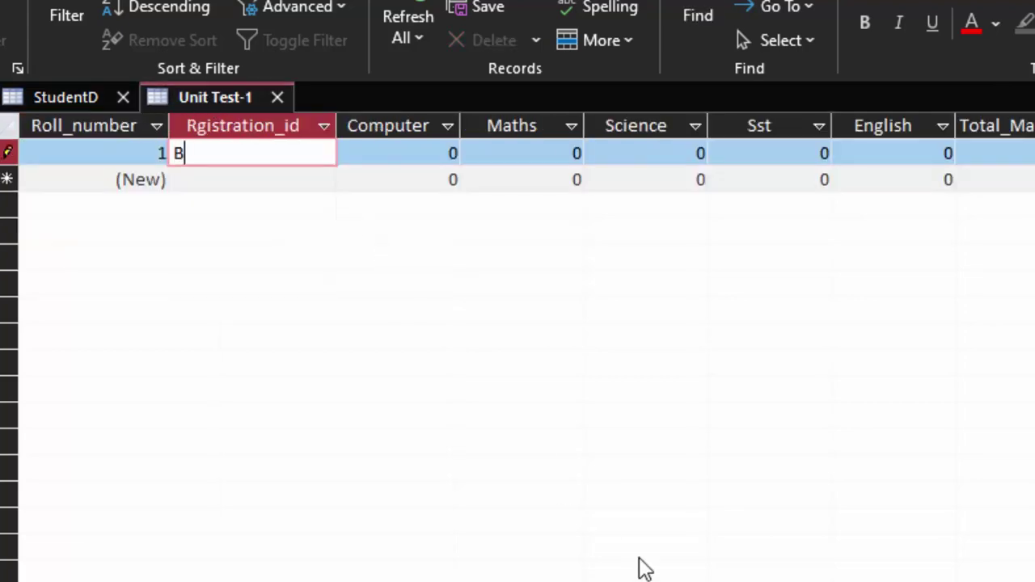
type("001")
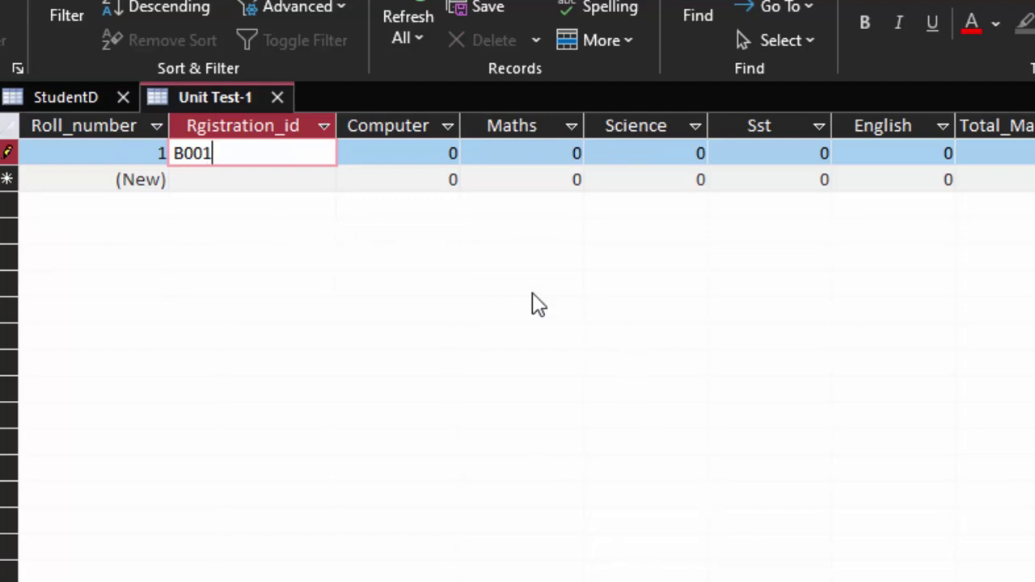
left_click(190, 180)
type("B002")
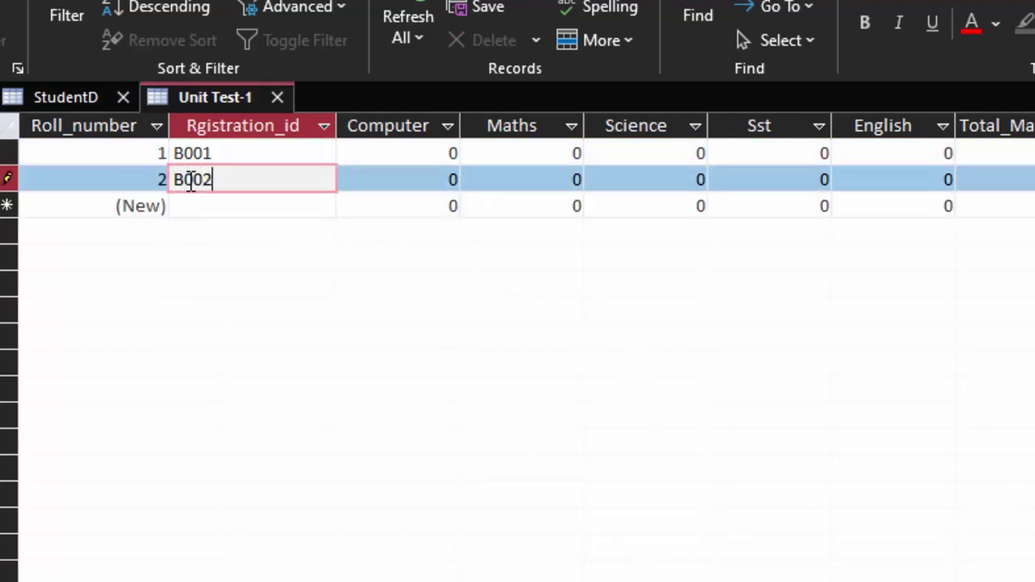
key("Tab")
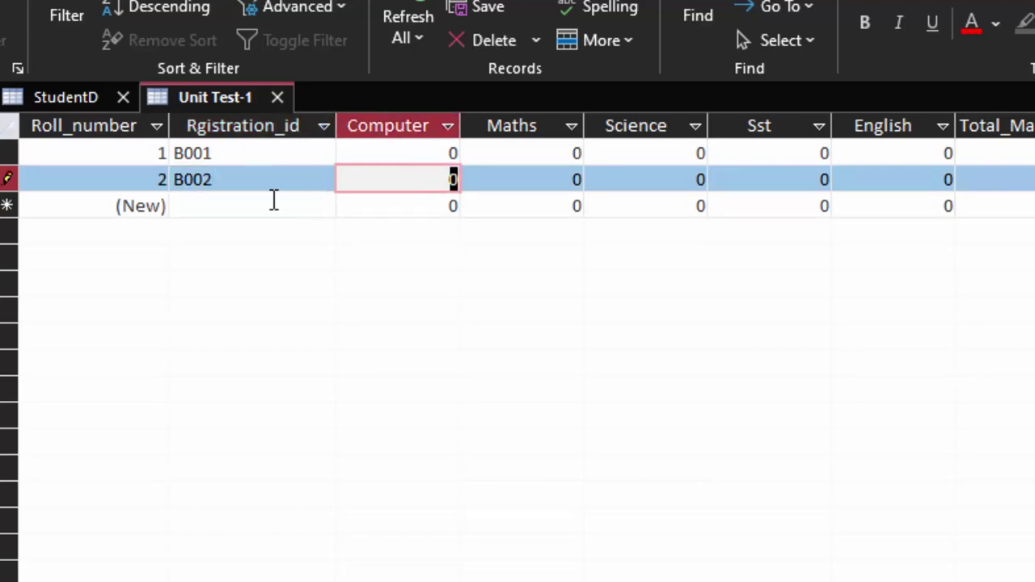
left_click(273, 203)
type("B003")
key("Tab")
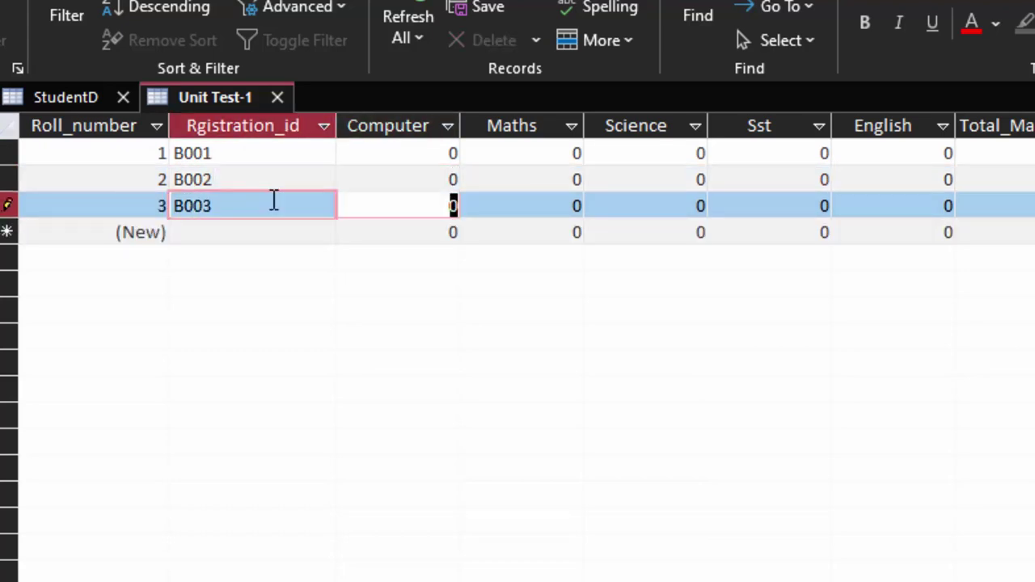
Enter registration ids B004 and B005 in records four and five.
left_click(235, 238)
left_click(237, 234)
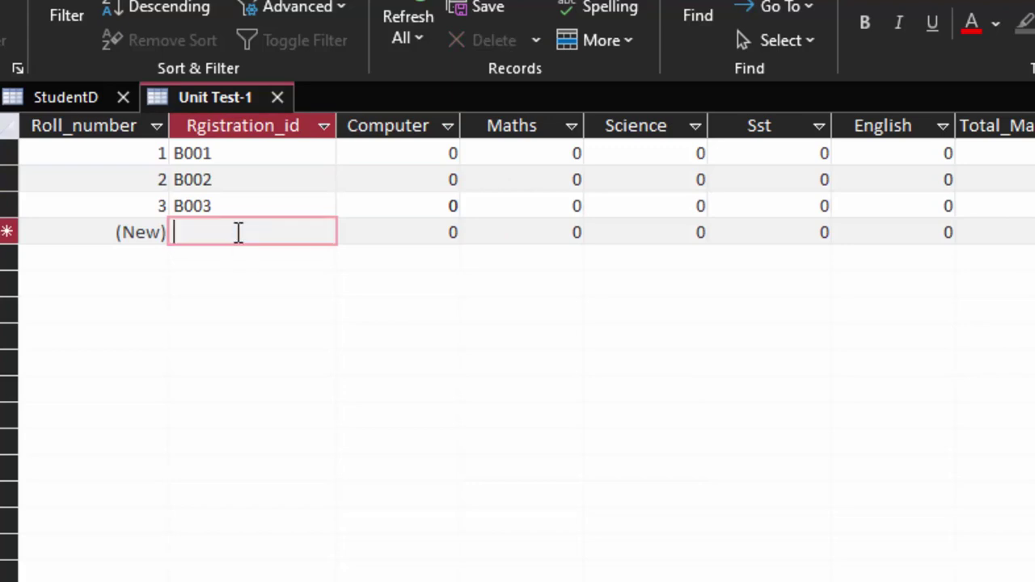
type("B004")
key("Tab")
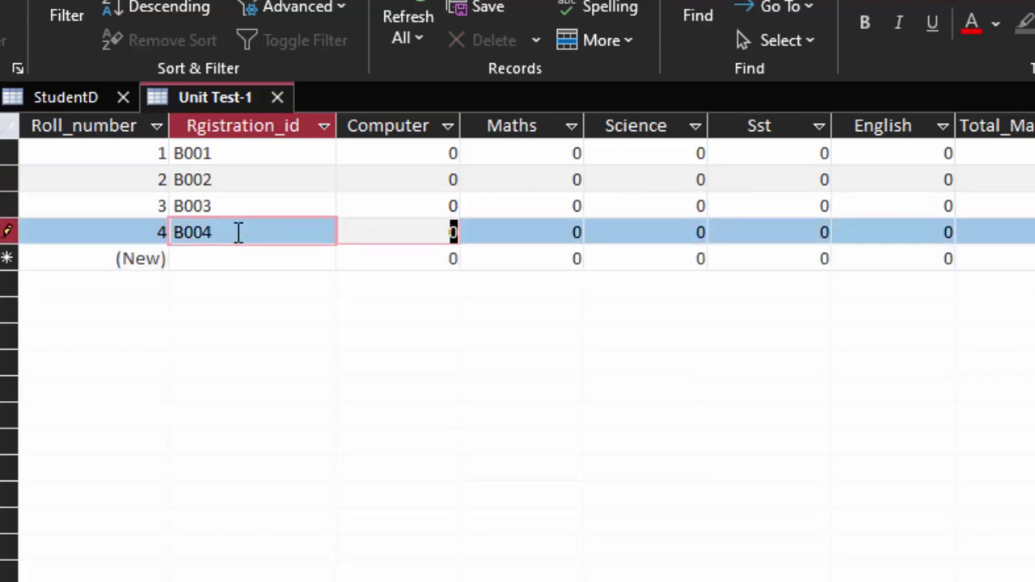
left_click(221, 258)
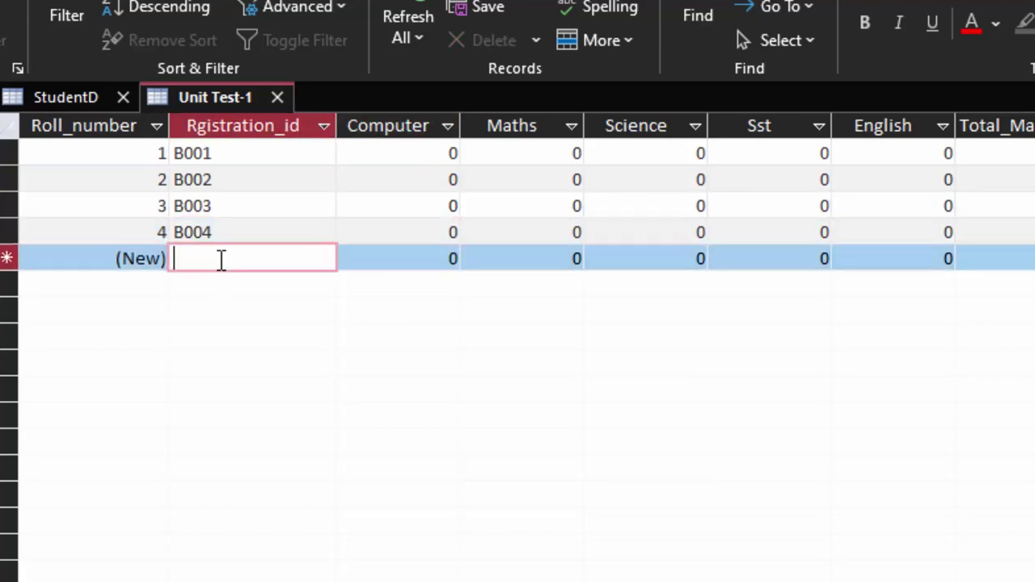
type("B005")
key("Tab")
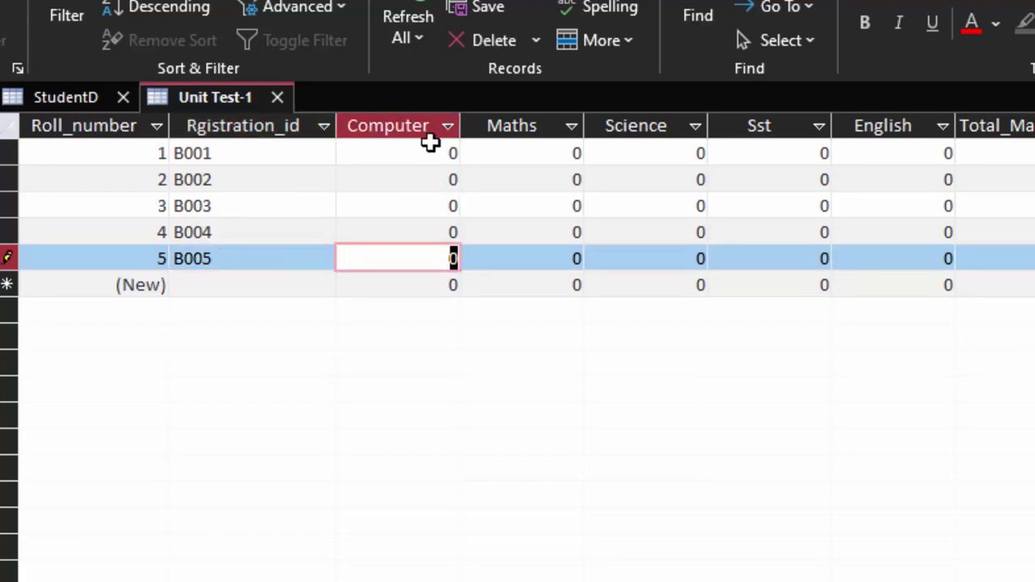
left_click(463, 154)
Enter B001's marks: Computer 45, Maths 55, Science 46, Sst 65, English 45.
key("BackSpace")
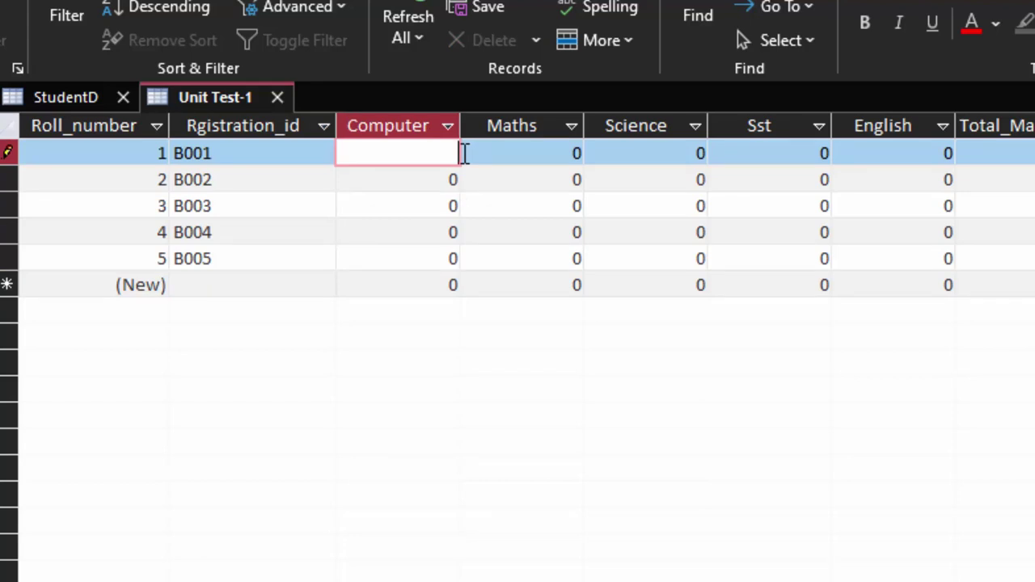
type("45")
key("Tab")
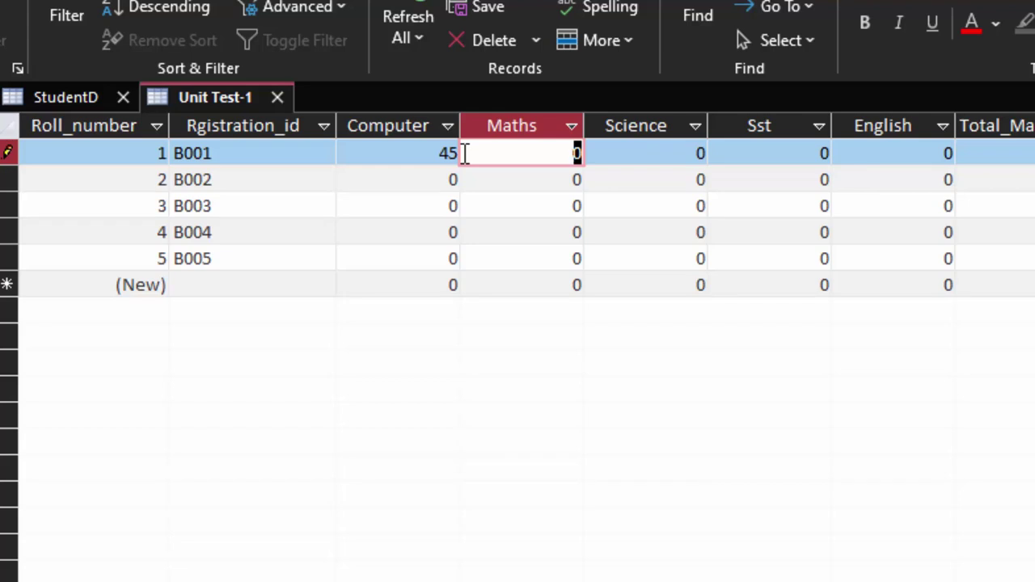
type("55")
key("Tab")
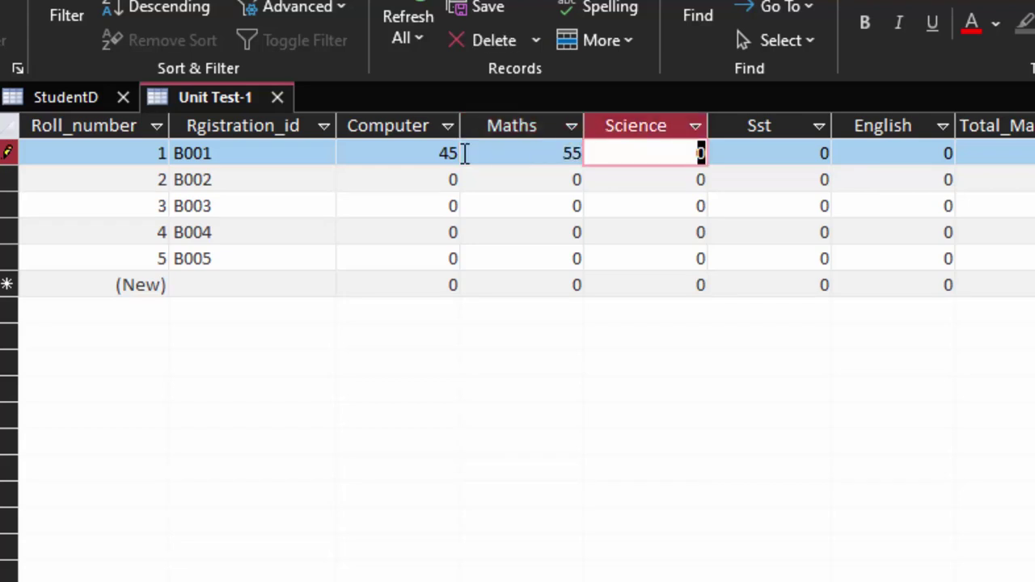
type("46")
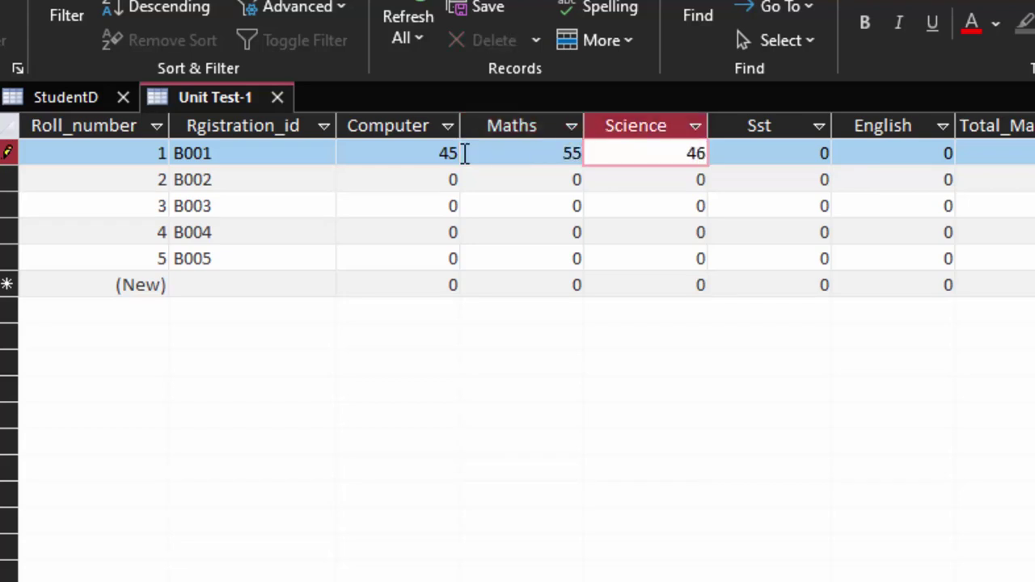
key("Tab")
type("6")
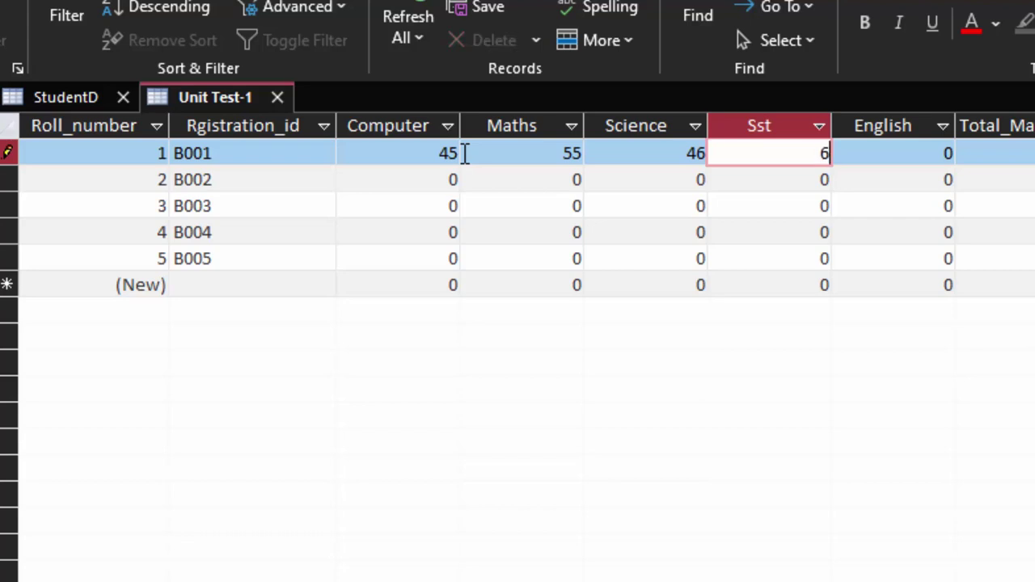
type("5")
key("Tab")
key("BackSpace")
type("45")
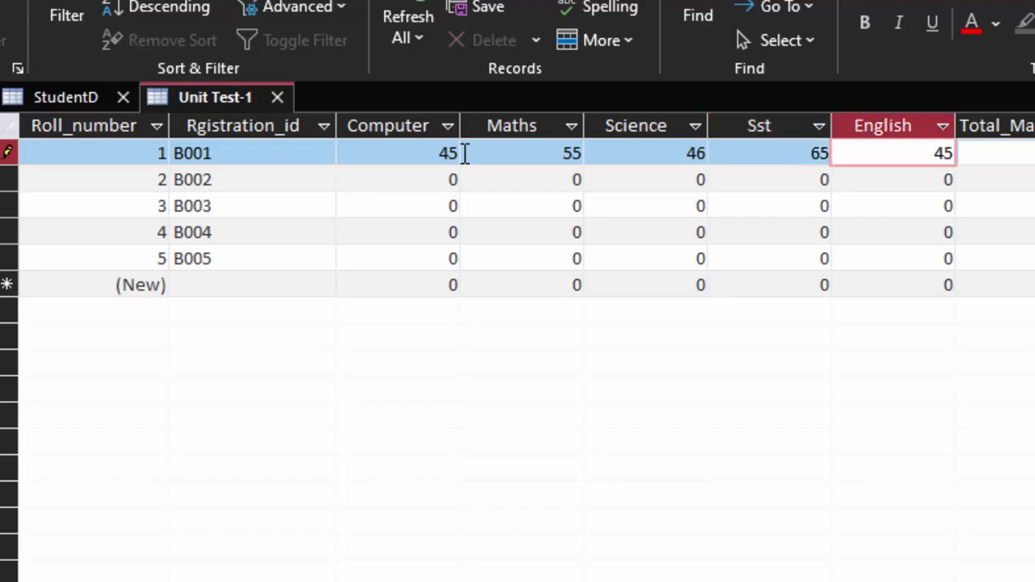
key("Tab")
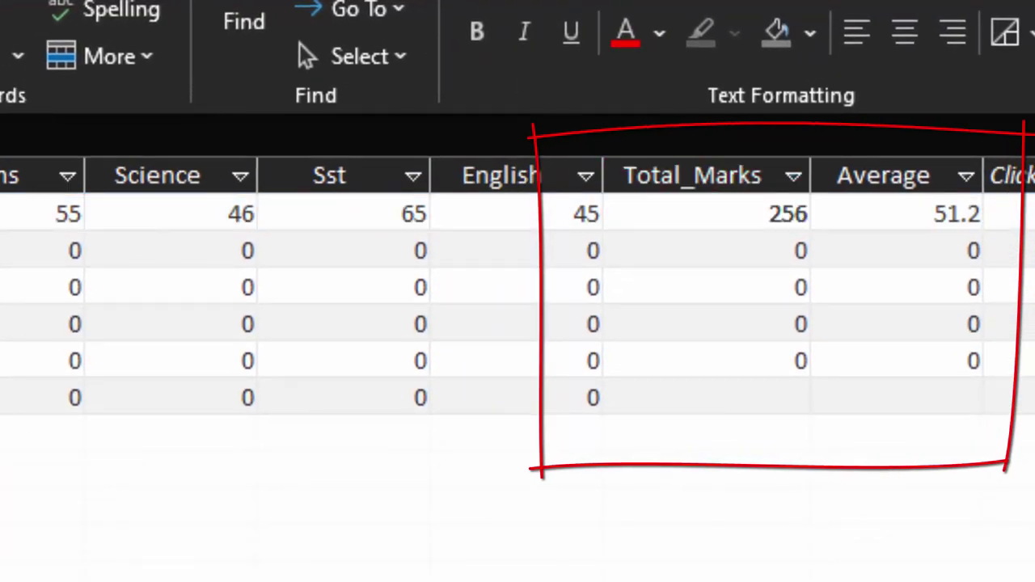
Enter student B002's marks 23, 44, 44, 54 and 34, totalling 199.
left_click(376, 145)
type("23")
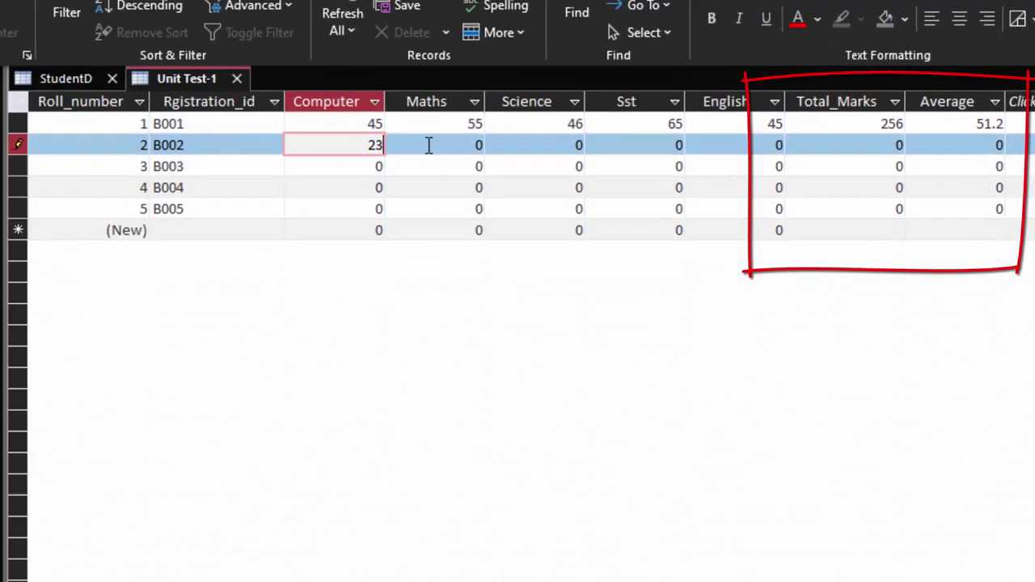
key("Tab")
type("44")
key("Tab")
type("44")
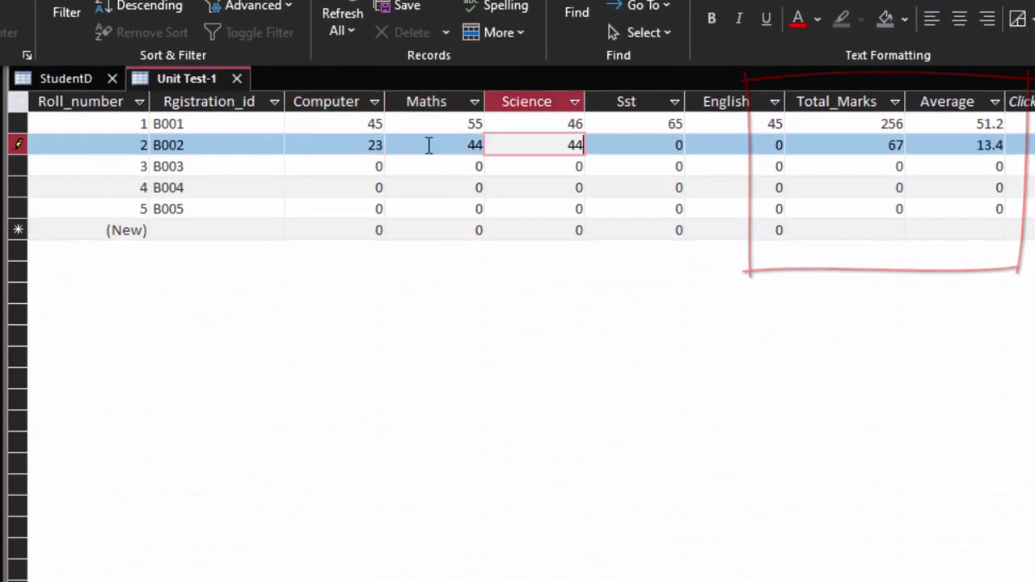
key("Tab")
type("54")
key("Tab")
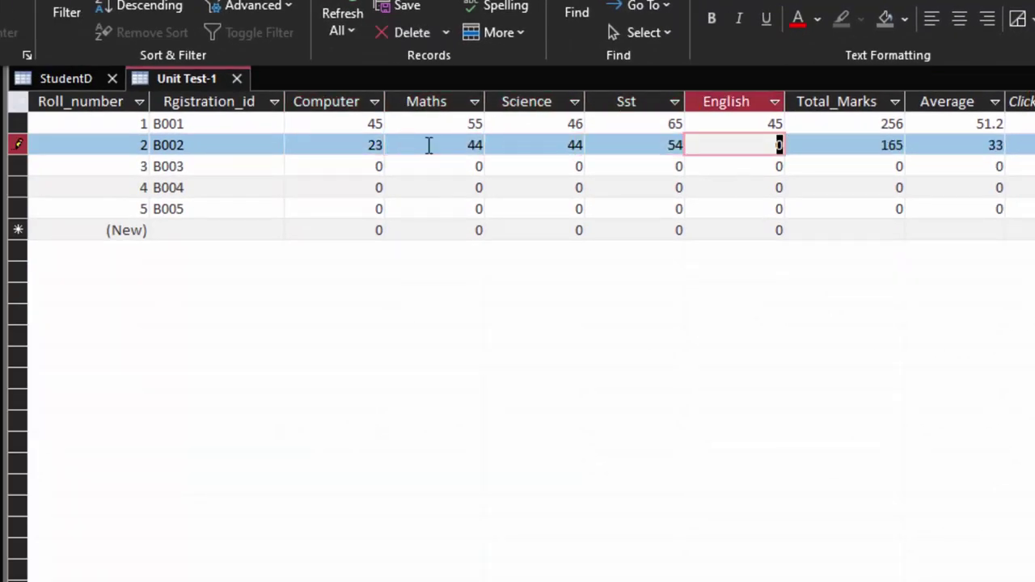
type("34")
key("Tab")
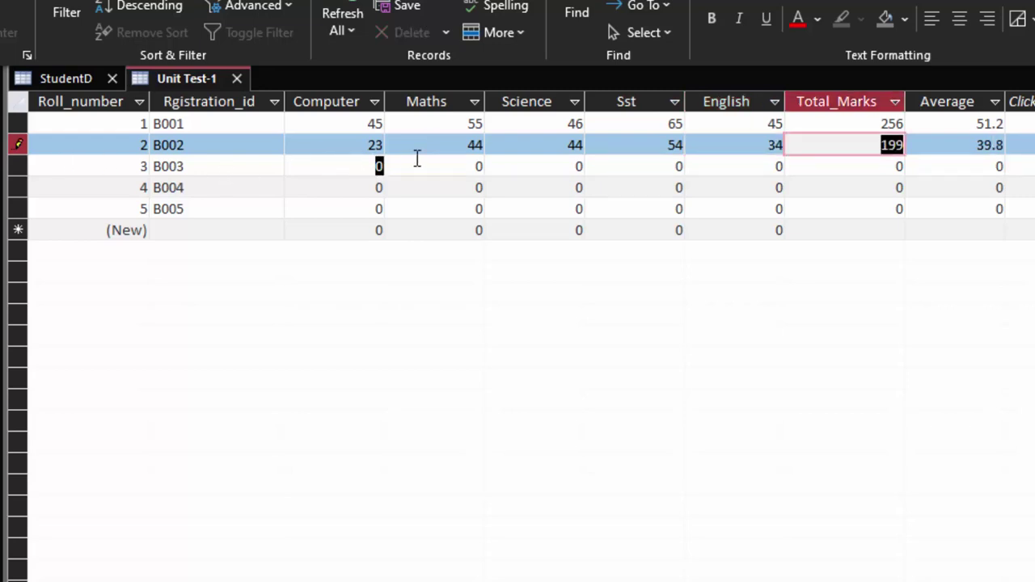
Enter student B003's marks 56, 67, 57, 77 and 56, totalling 313.
left_click_drag(378, 165, 415, 158)
key("BackSpace")
type("56")
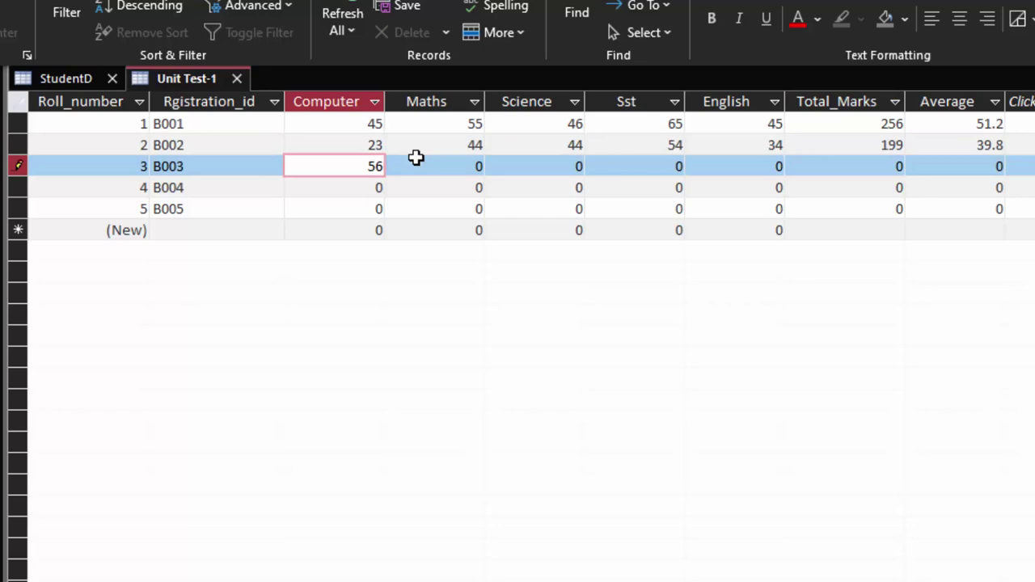
key("Tab")
type("67")
key("Tab")
type("5")
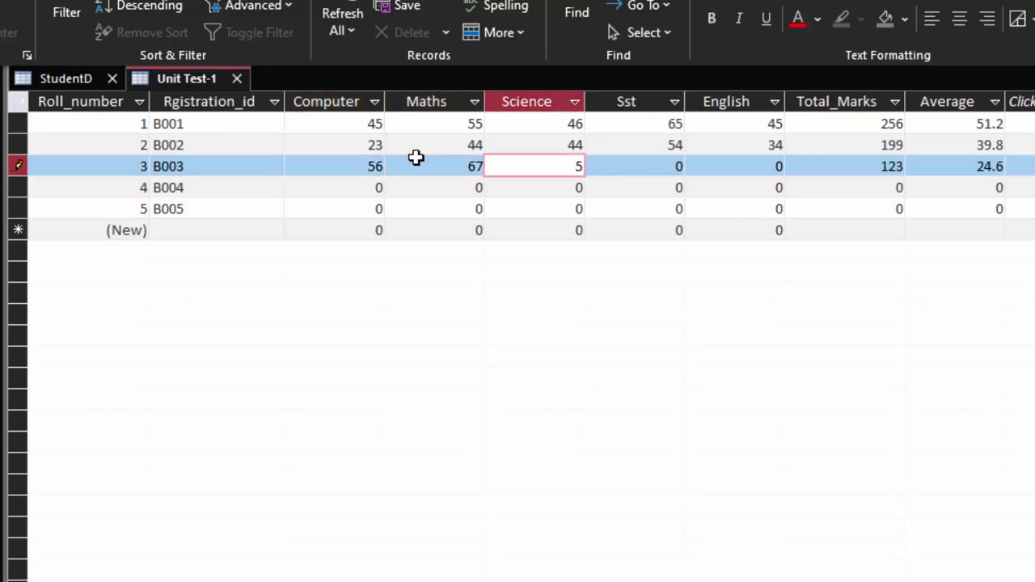
type("7")
key("Tab")
type("77")
key("Tab")
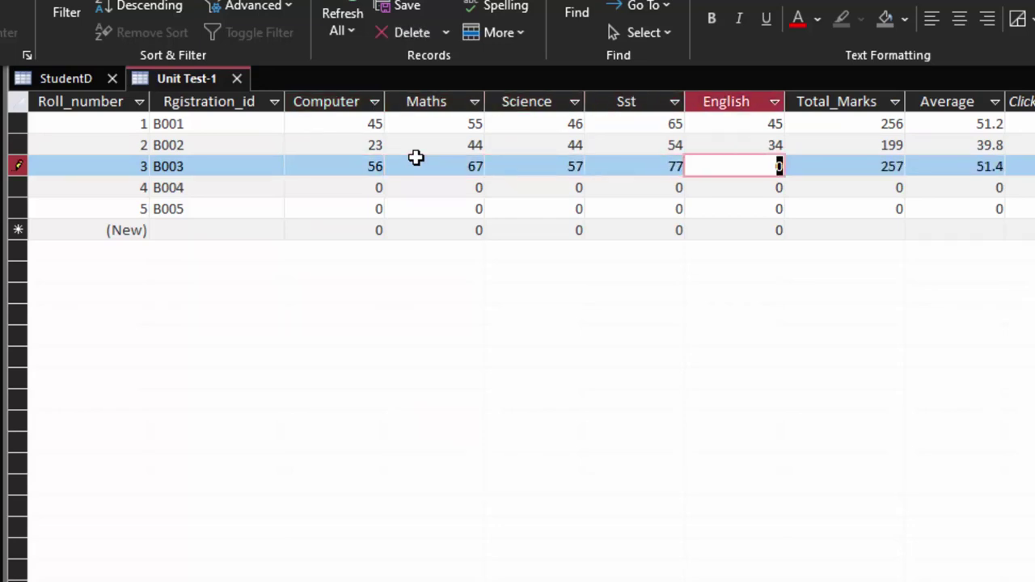
type("56")
key("Tab")
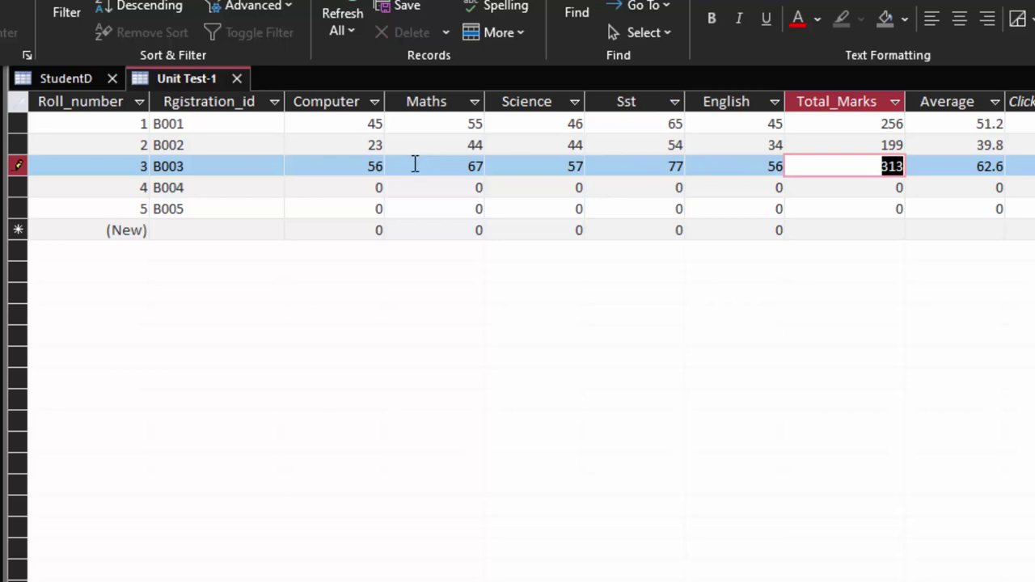
Enter student B004's five subject marks, giving a total of 193 and average 38.6.
left_click(374, 187)
key("BackSpace")
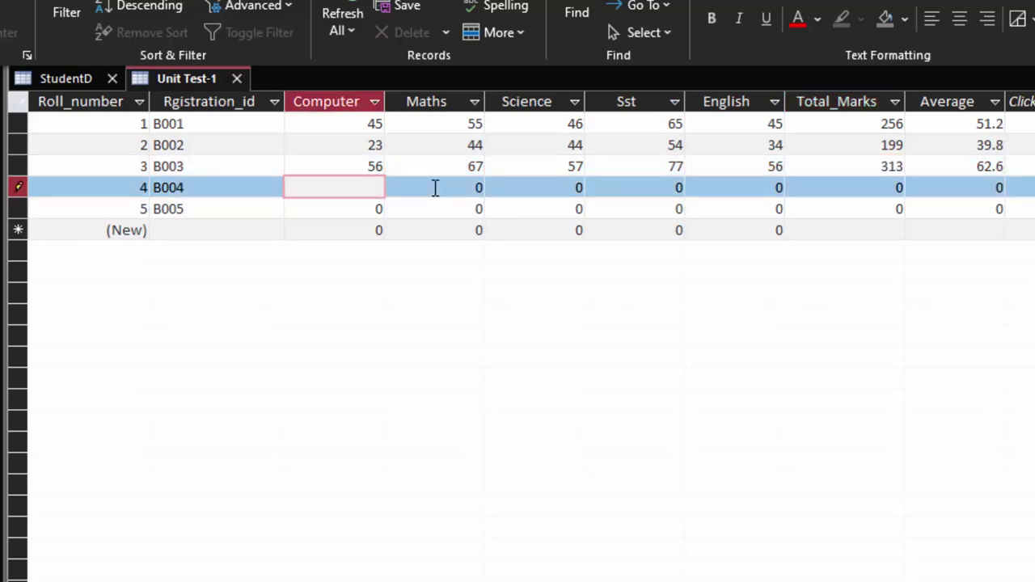
type("34")
key("Tab")
key("BackSpace")
type("35")
key("Tab")
key("BackSpace")
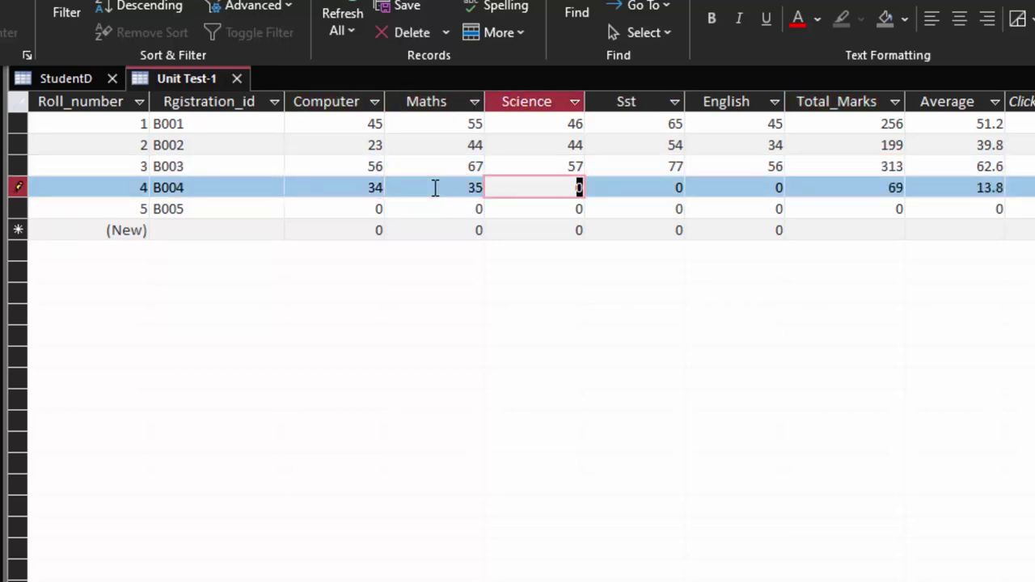
type("3")
key("Tab")
type("7")
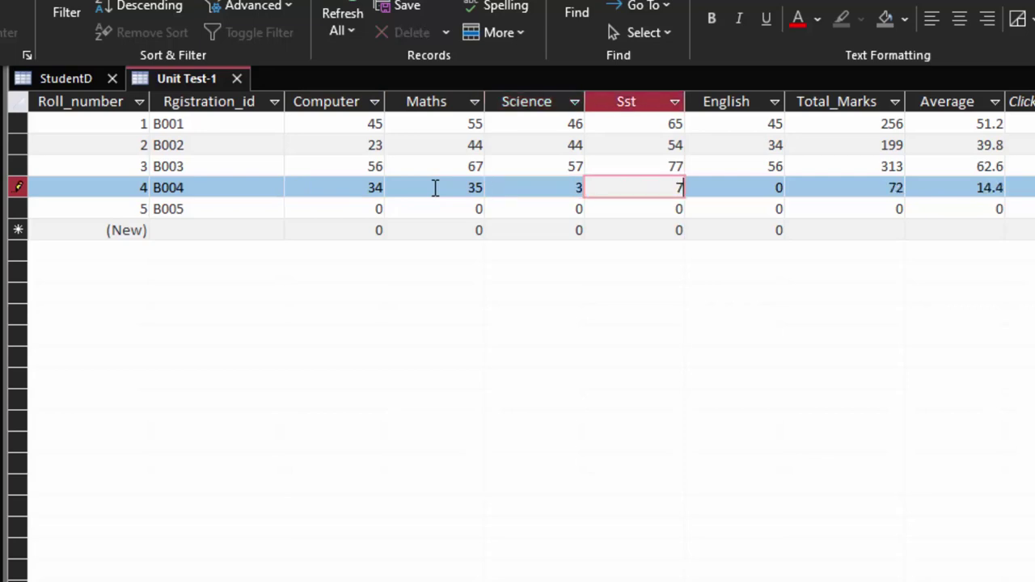
key("Tab")
type("44")
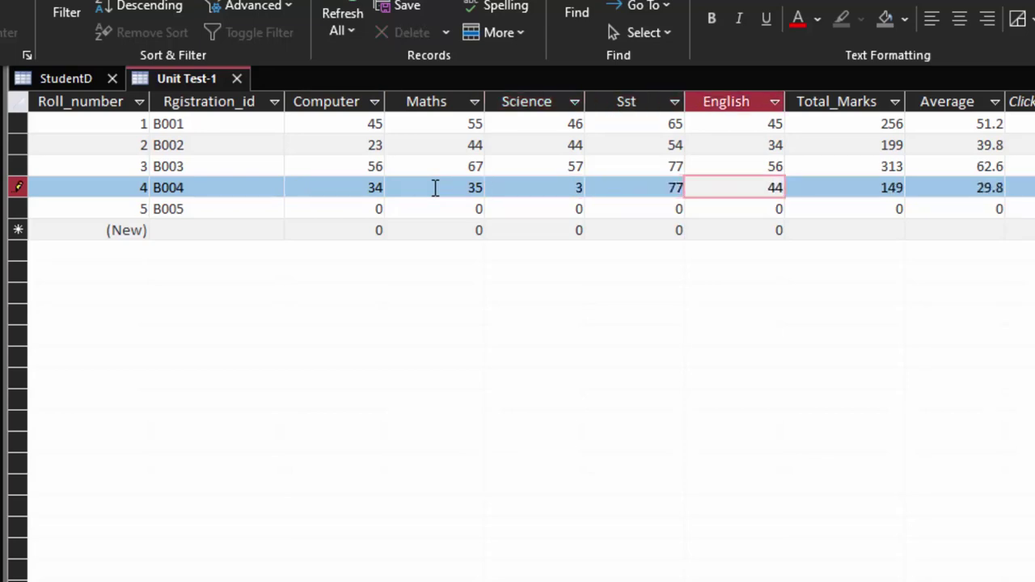
key("Tab")
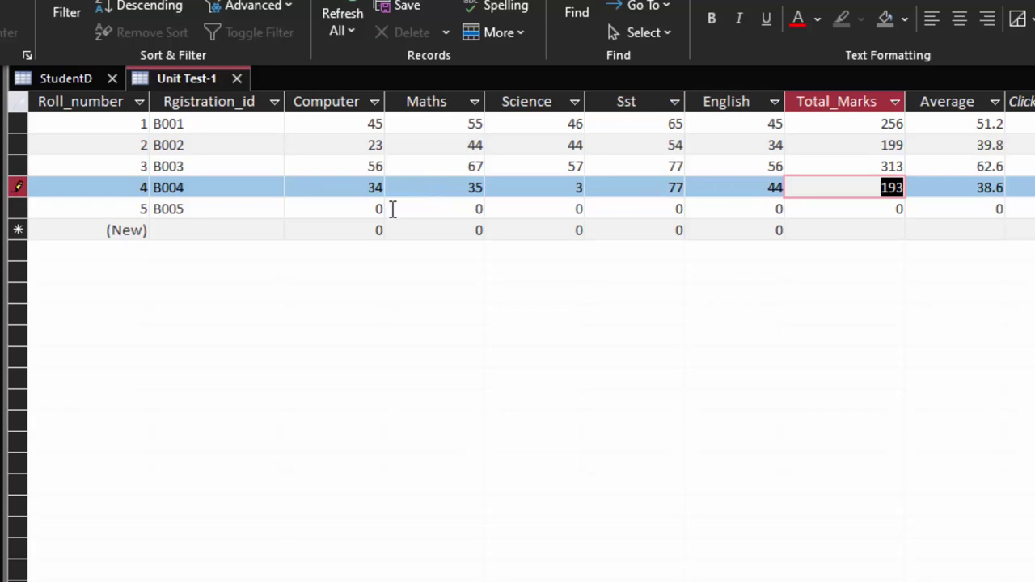
Enter student B005's subject marks, bringing its total to 396 and average to 79.2.
double_click(372, 209)
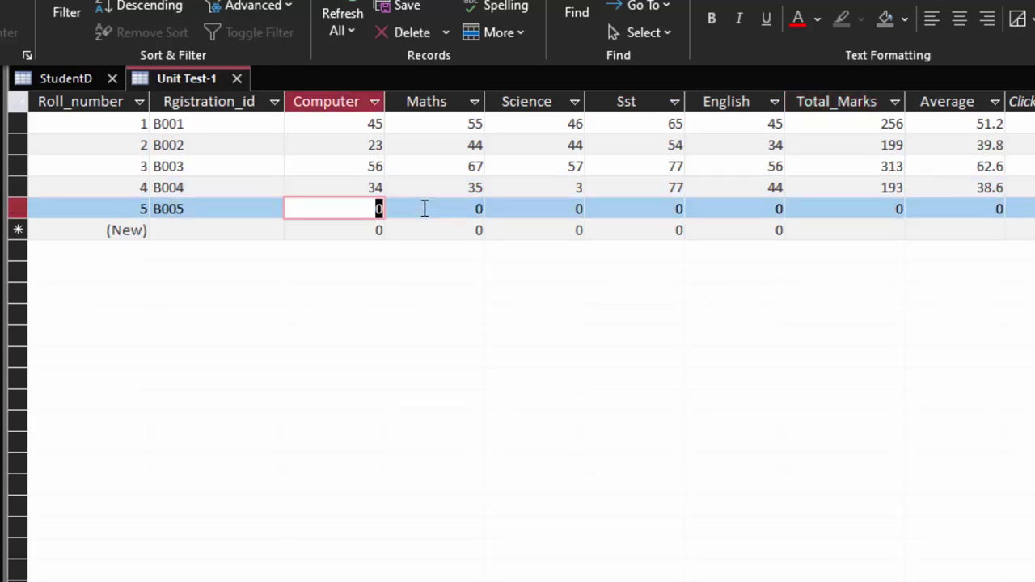
key("BackSpace")
key("Tab")
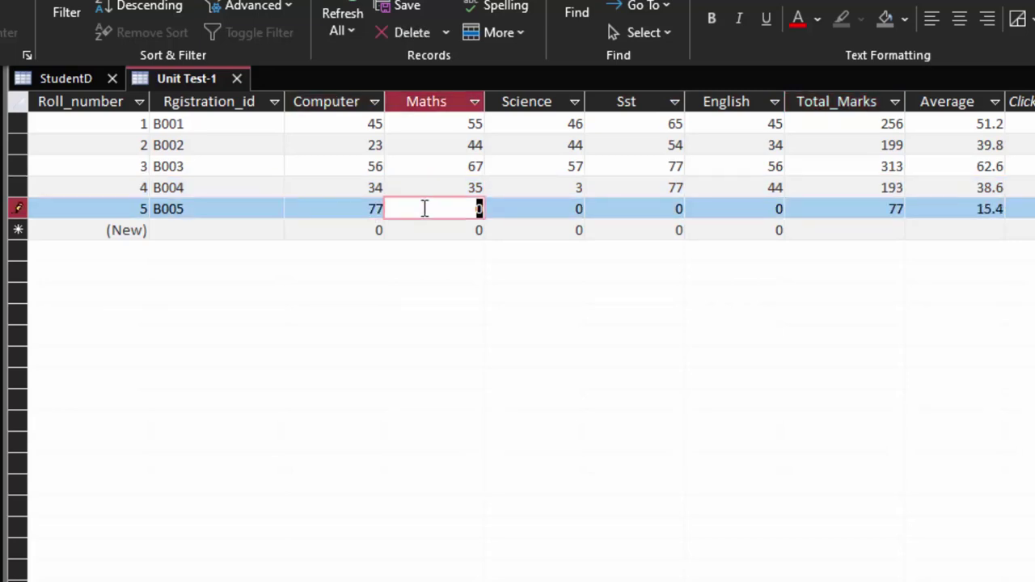
type("88")
key("Tab")
type("67")
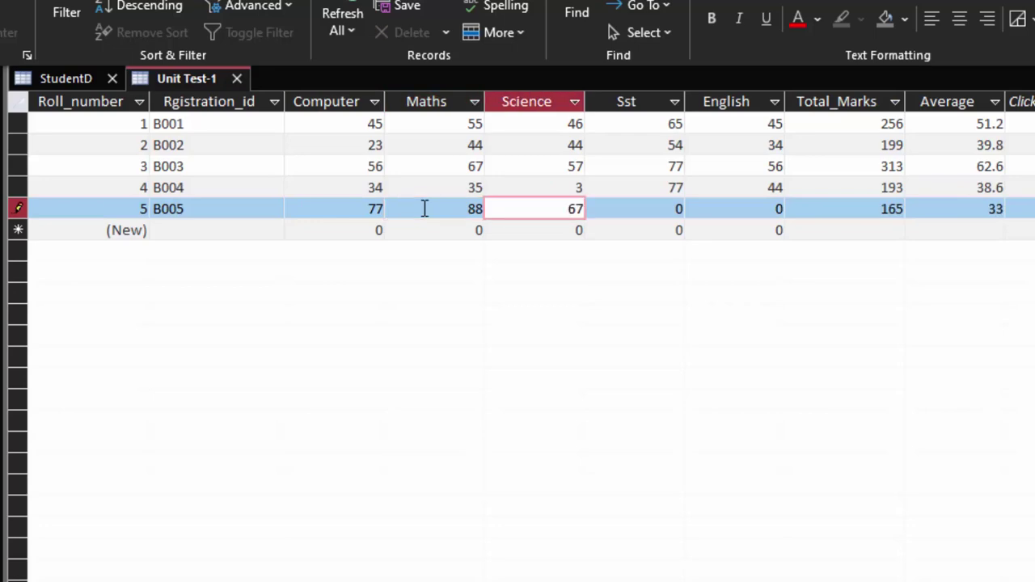
key("Tab")
type("88")
key("Tab")
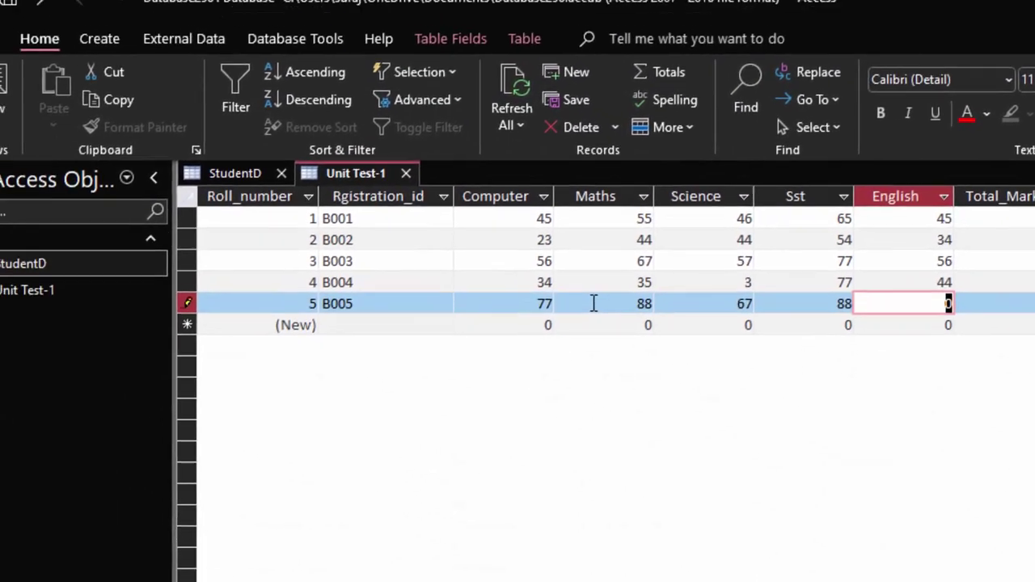
type("76")
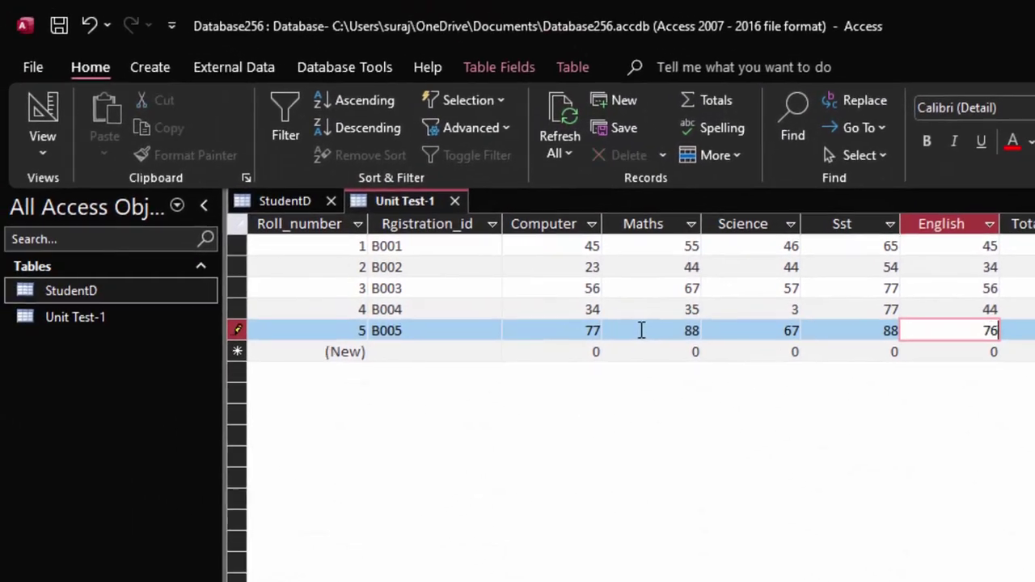
key("Tab")
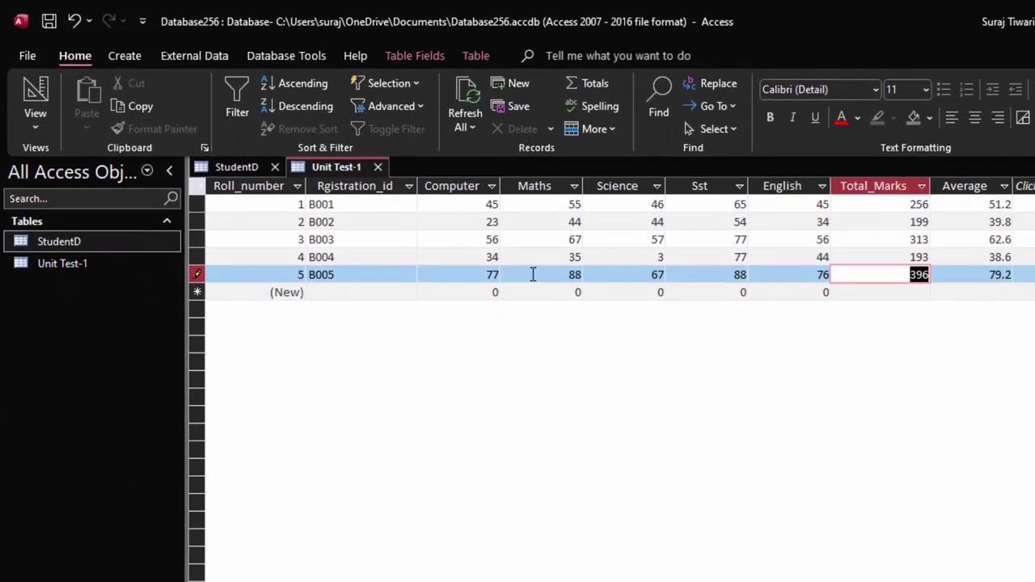
Close the Unit Test-1 and StudentD tables, saving the layout changes.
left_click(377, 167)
left_click(533, 372)
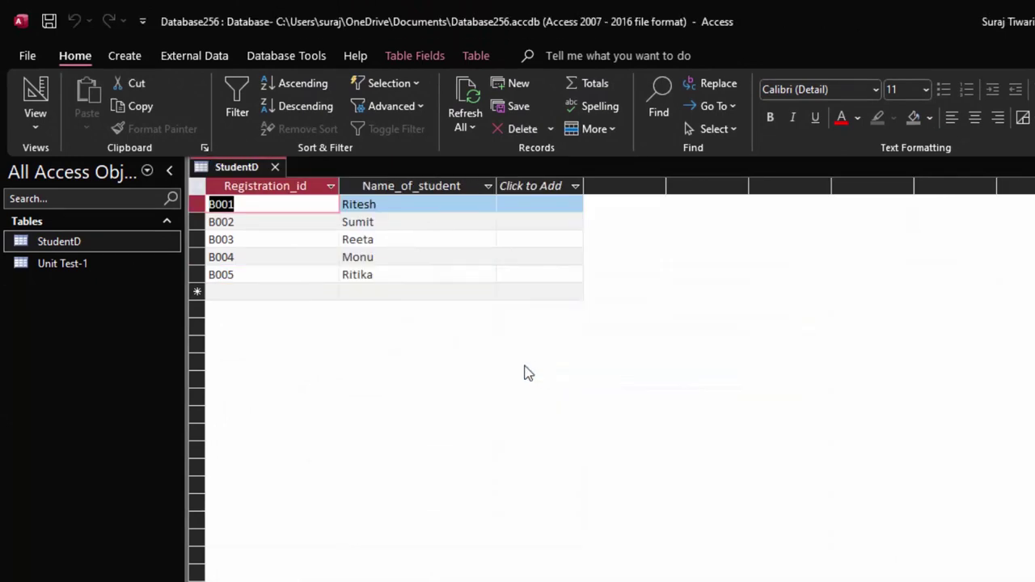
left_click(274, 168)
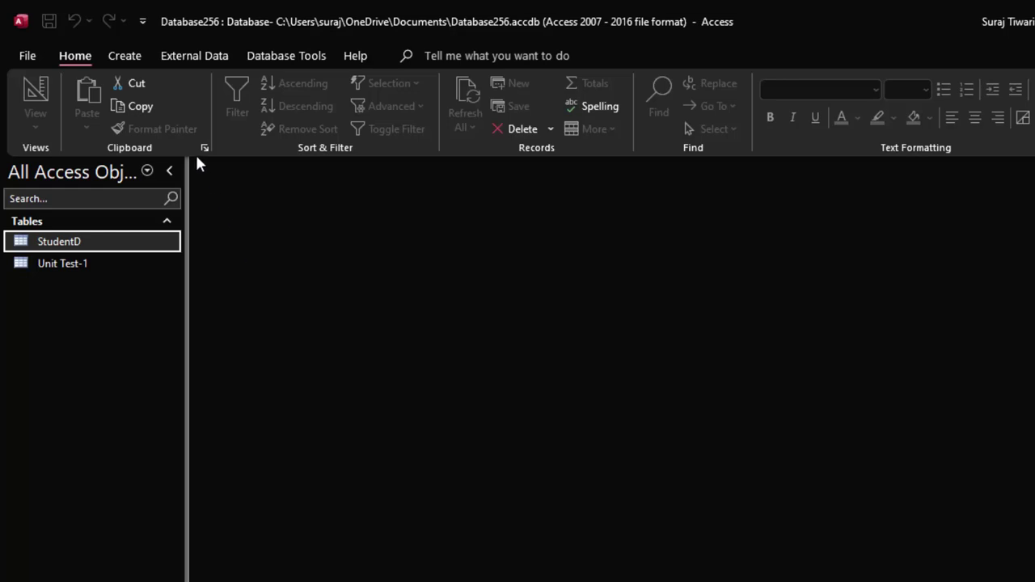
Create a new blank table and save it as 'Unit Test -2'.
left_click(129, 55)
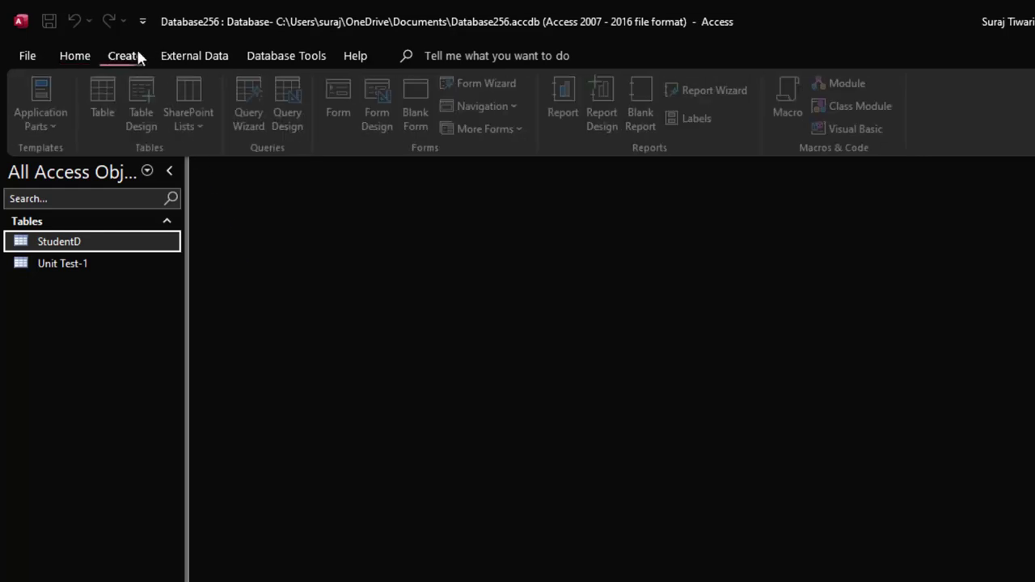
left_click(107, 92)
key("ctrl+s")
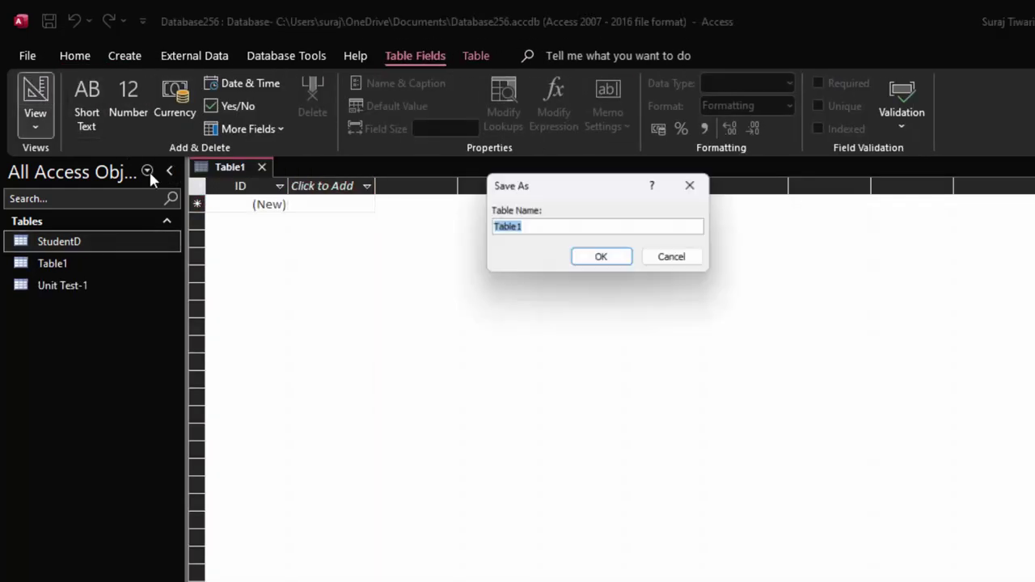
key("BackSpace")
type("U")
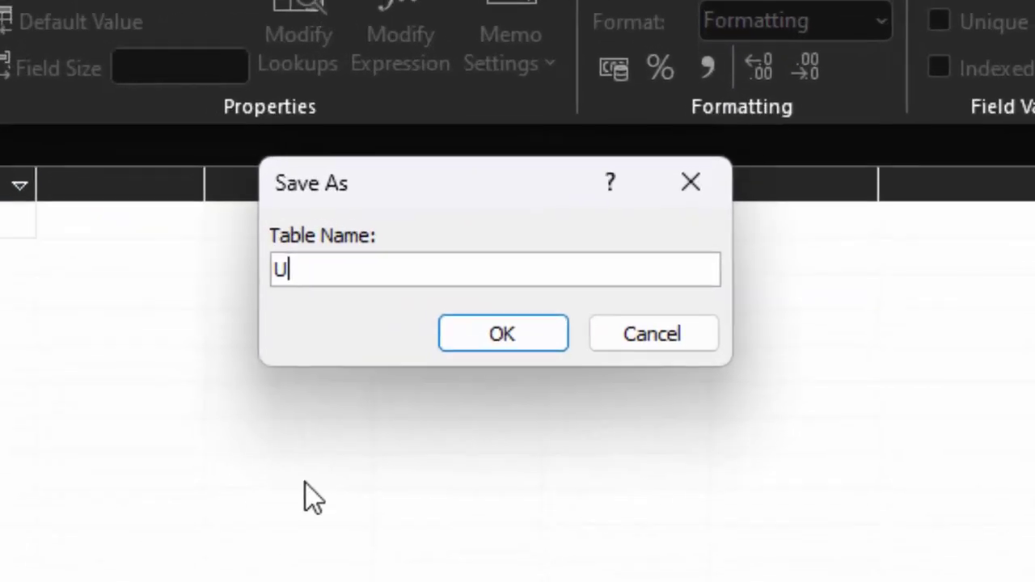
type("ni")
type("t Te")
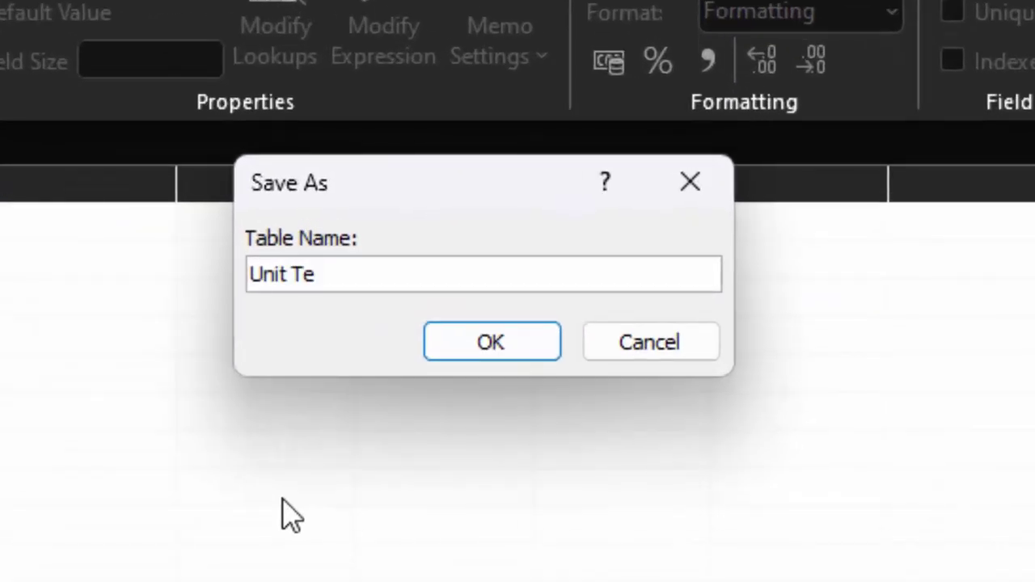
type("st")
type(" -3")
left_click(384, 283)
key("BackSpace")
type("2")
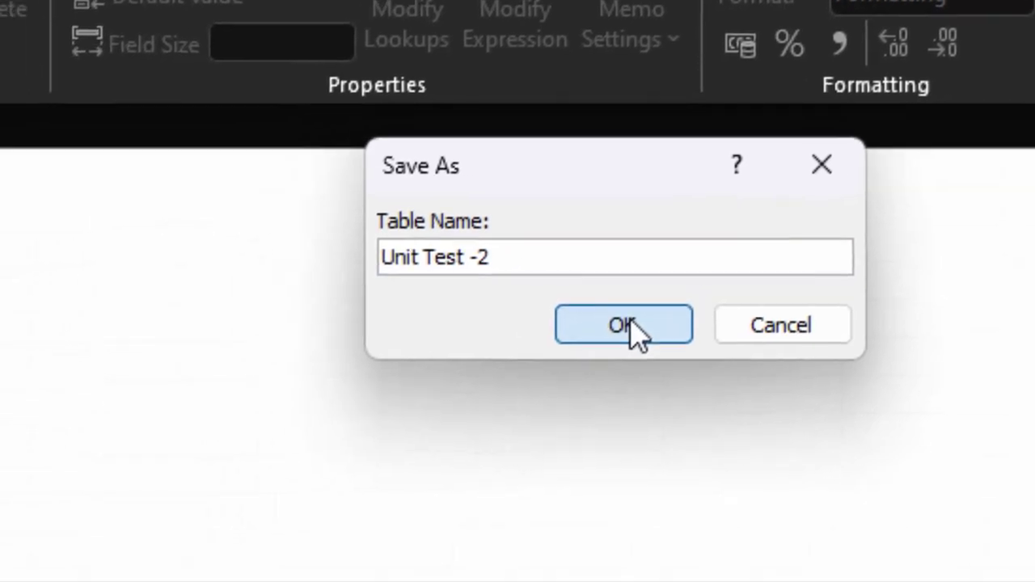
left_click(622, 325)
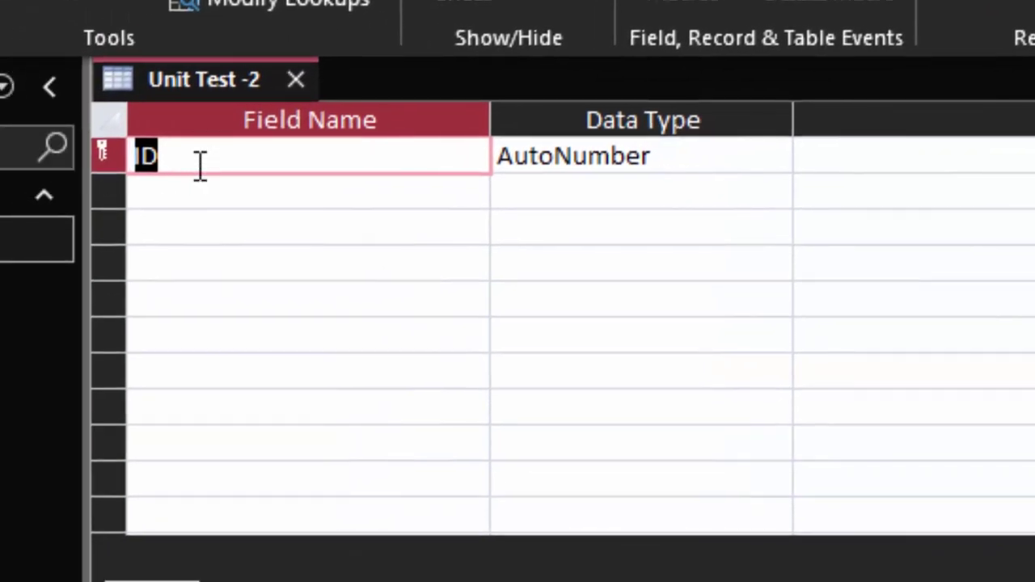
Open the Unit Test-1 table in Design view.
left_click_drag(160, 166, 134, 166)
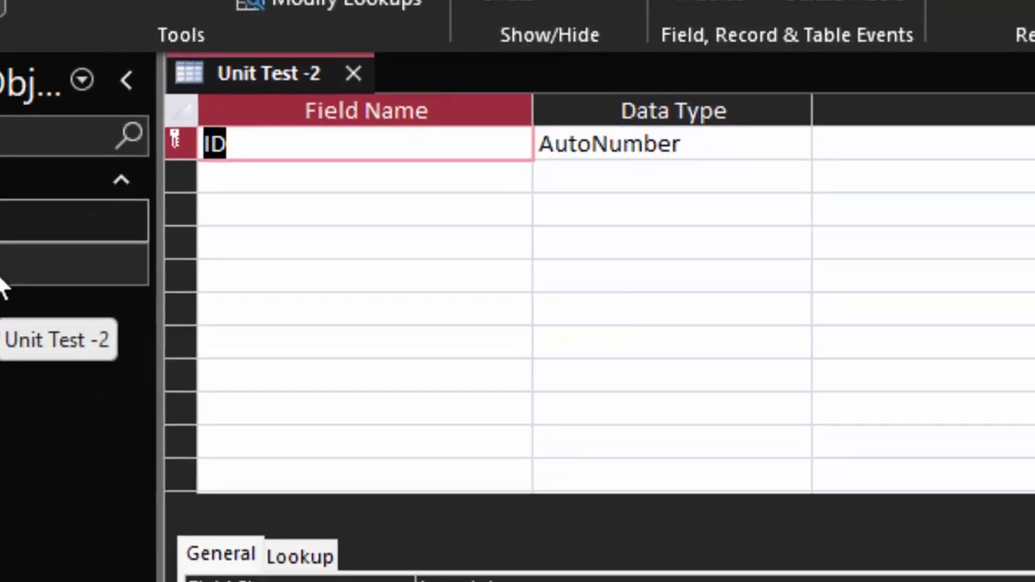
left_click(125, 241)
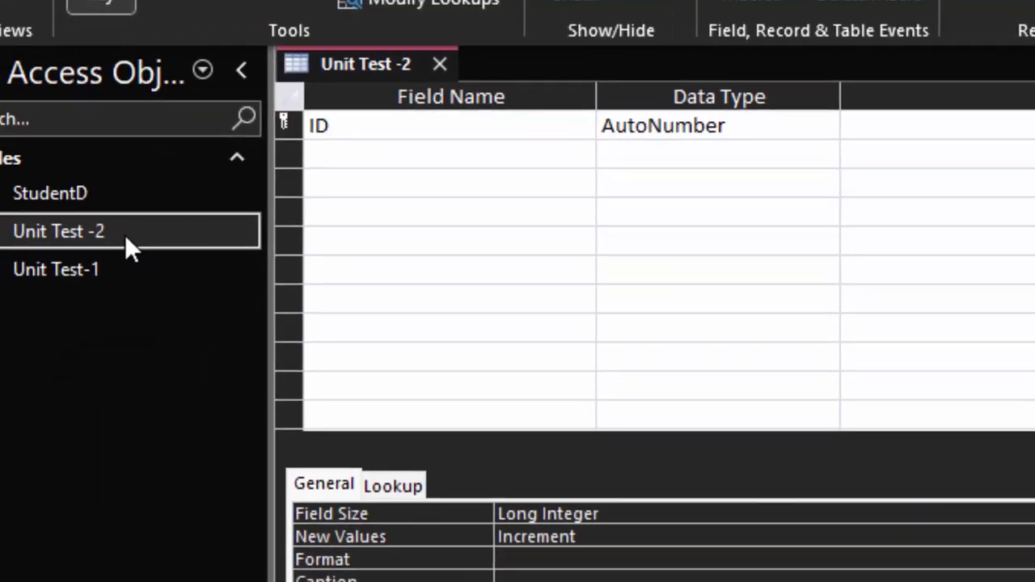
left_click(152, 257)
right_click(152, 257)
left_click(207, 296)
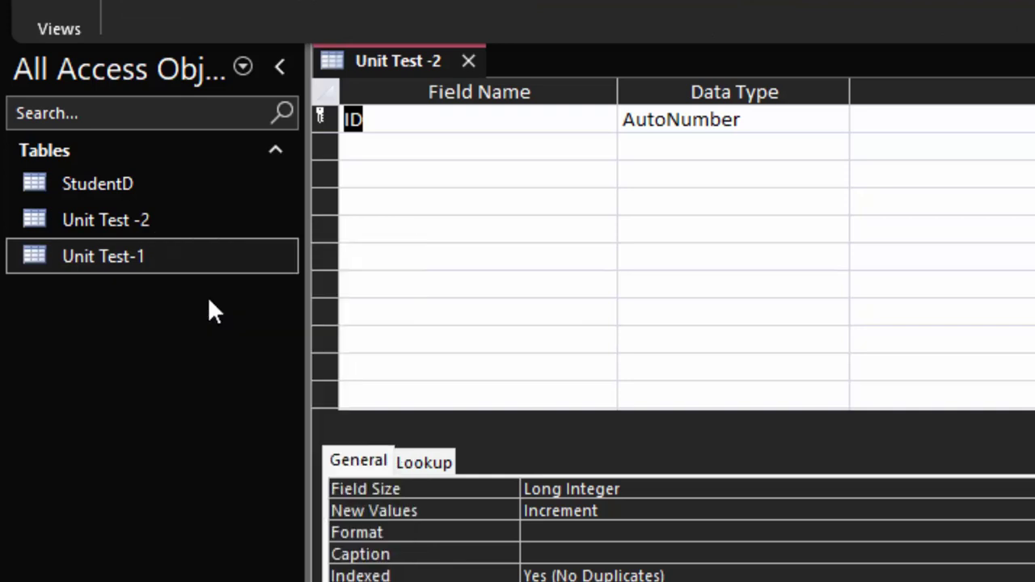
Add a Short Text field named Scholar_id, then save and return to Datasheet view.
left_click(387, 364)
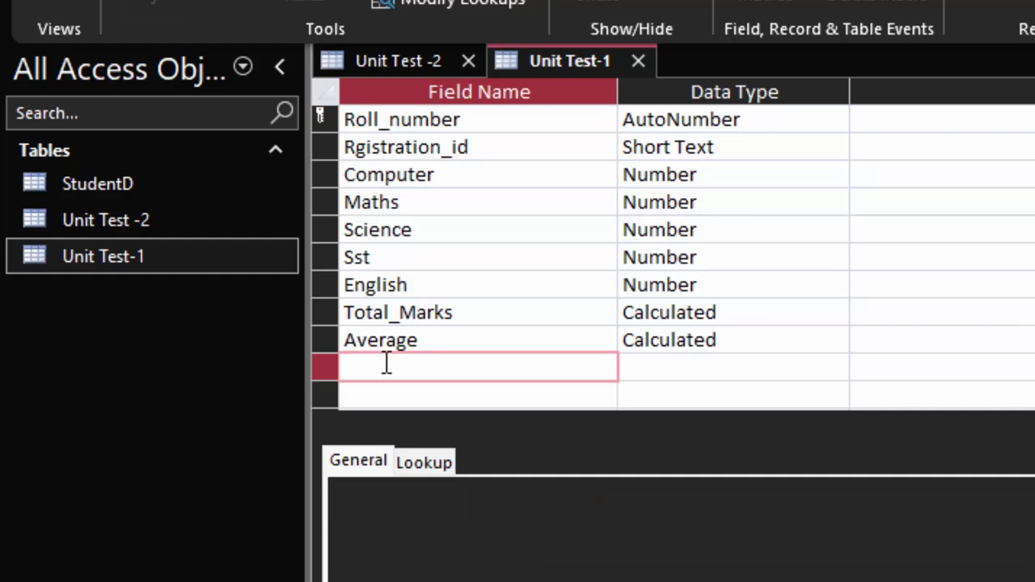
type("Schola")
type("r")
type("_")
type("id")
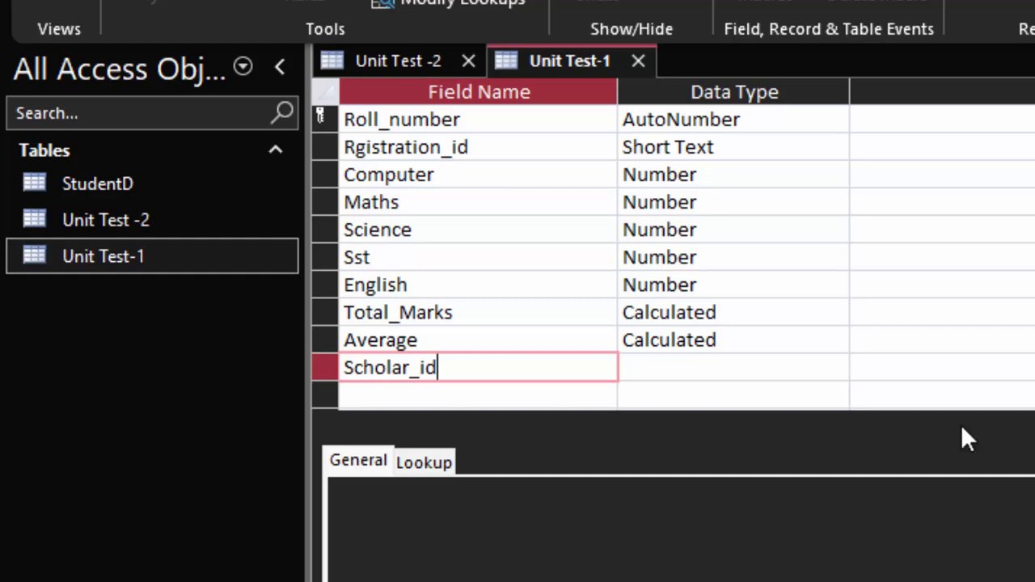
left_click(827, 370)
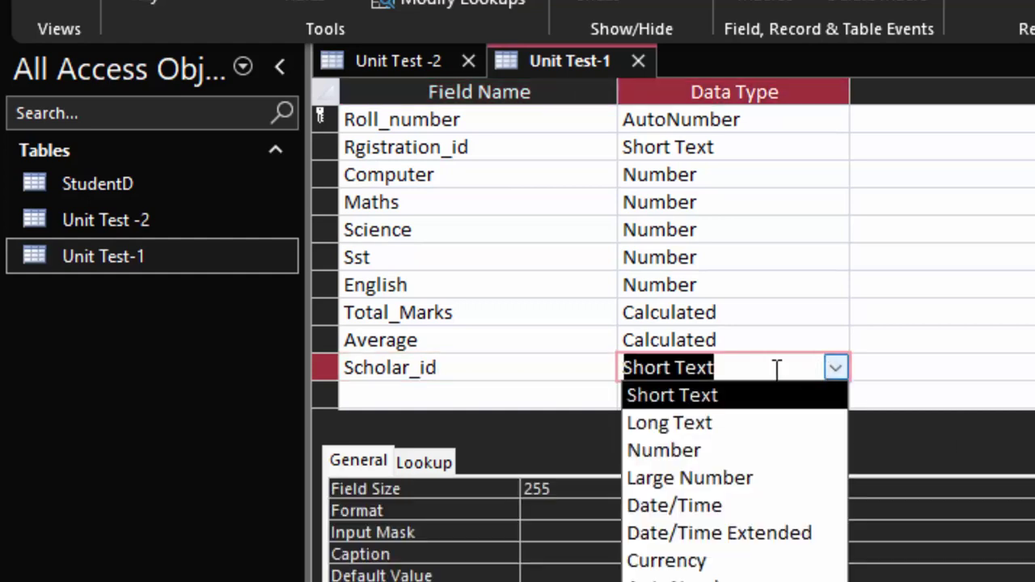
left_click(684, 405)
left_click(59, 8)
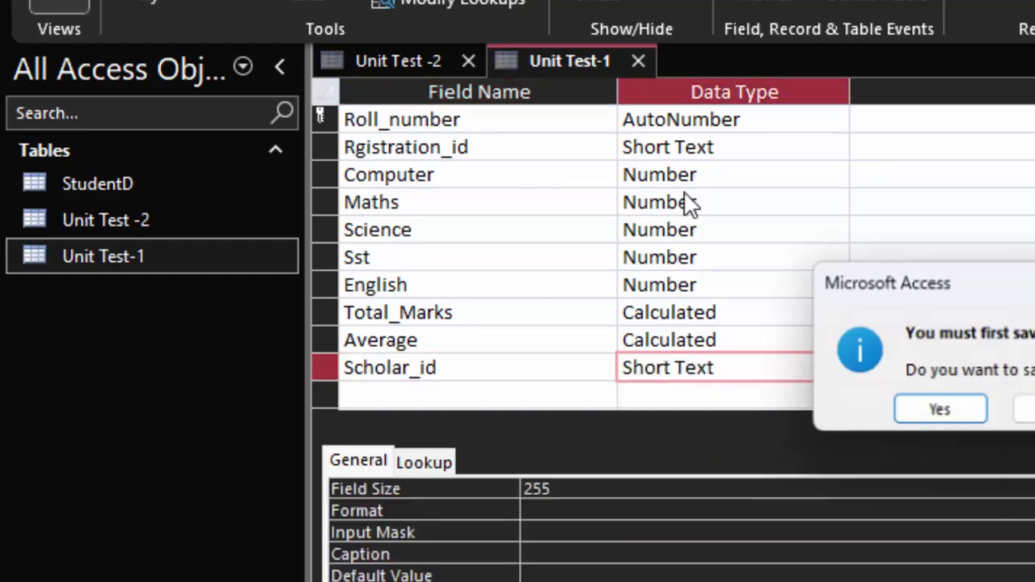
left_click(953, 417)
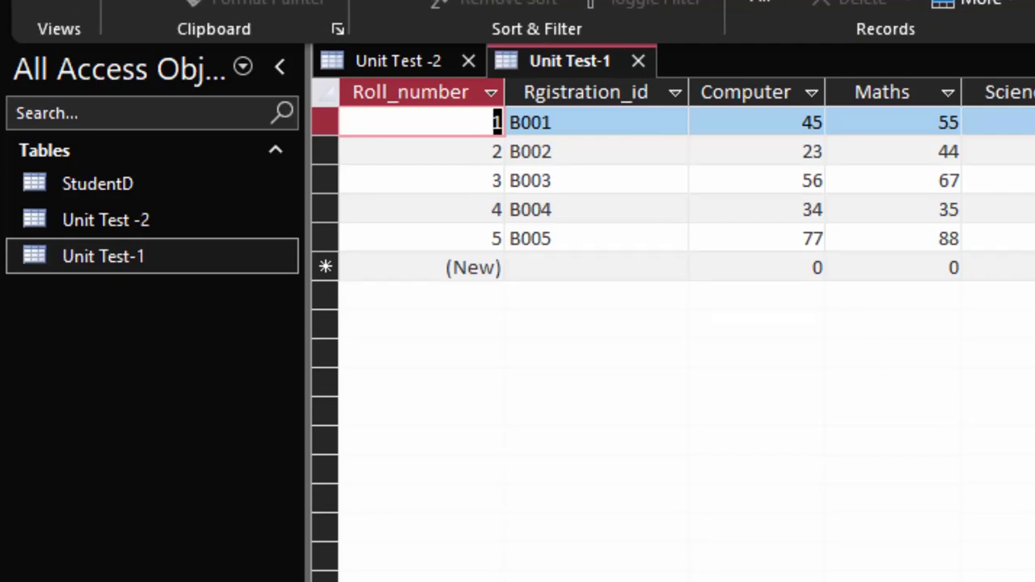
Finish record 1's Scholar_id and give record 2 the uppercase Scholar_id SC002.
type("1")
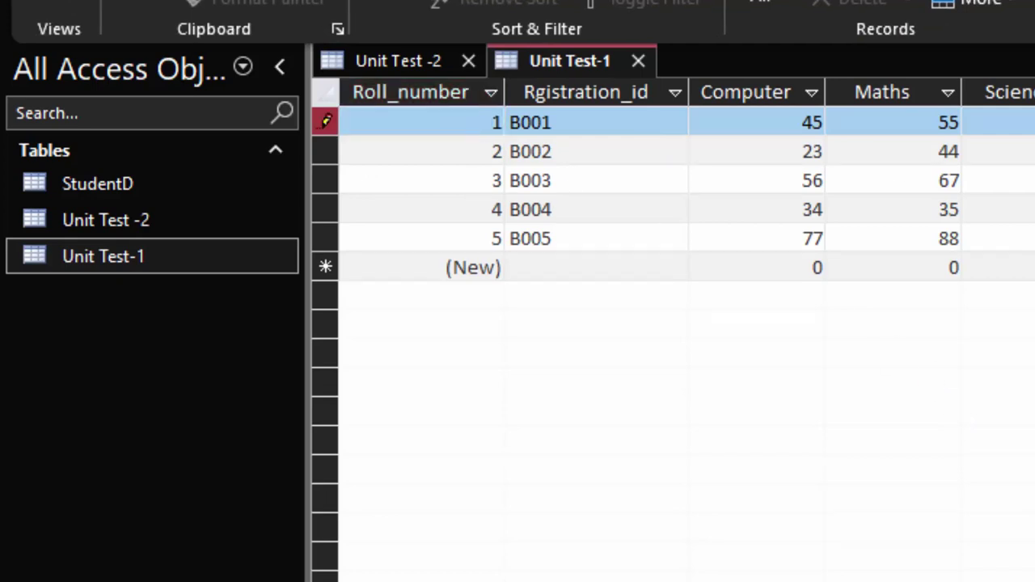
key("Down")
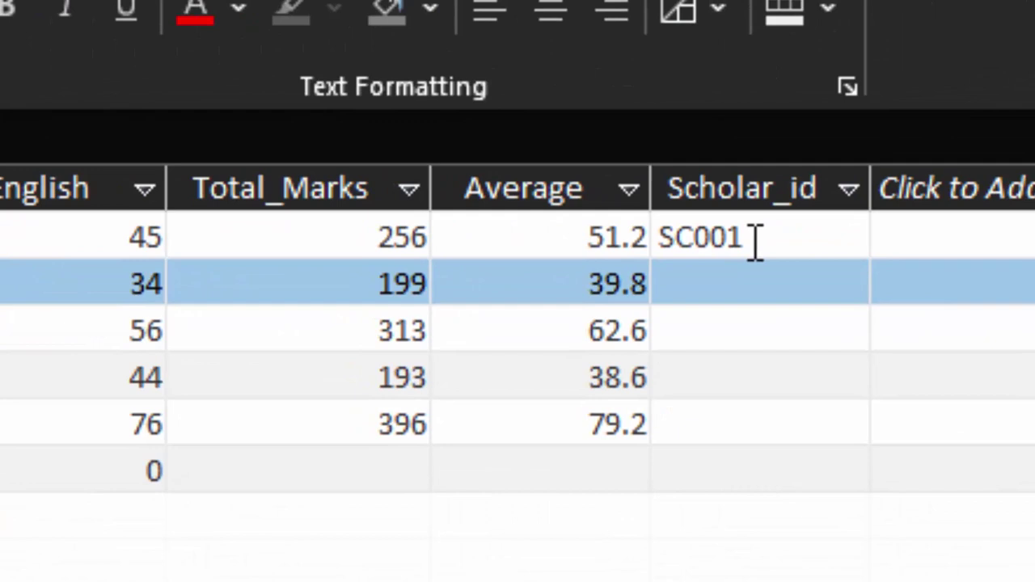
key("Tab")
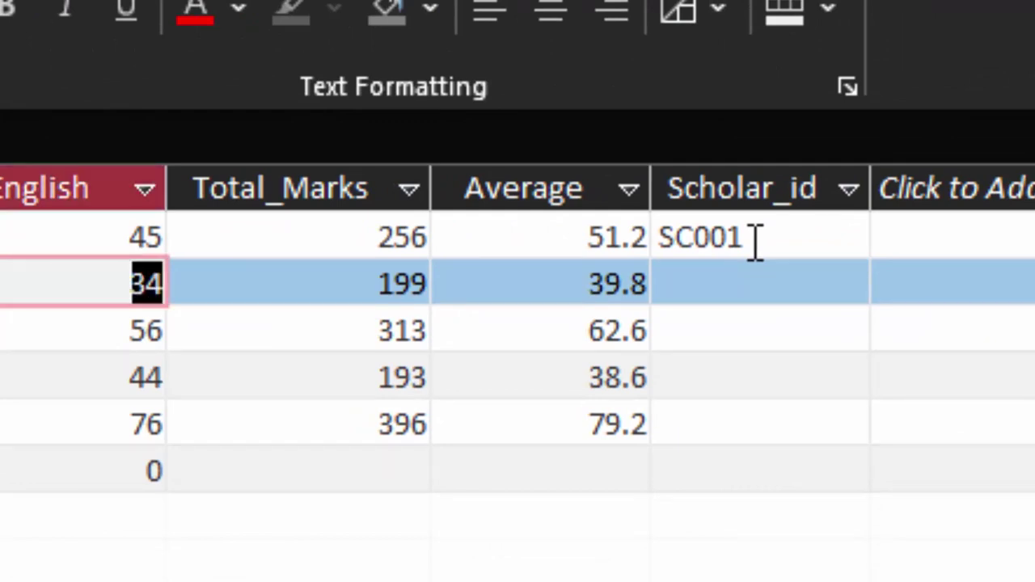
key("Tab")
key("Tab")
key("Tab")
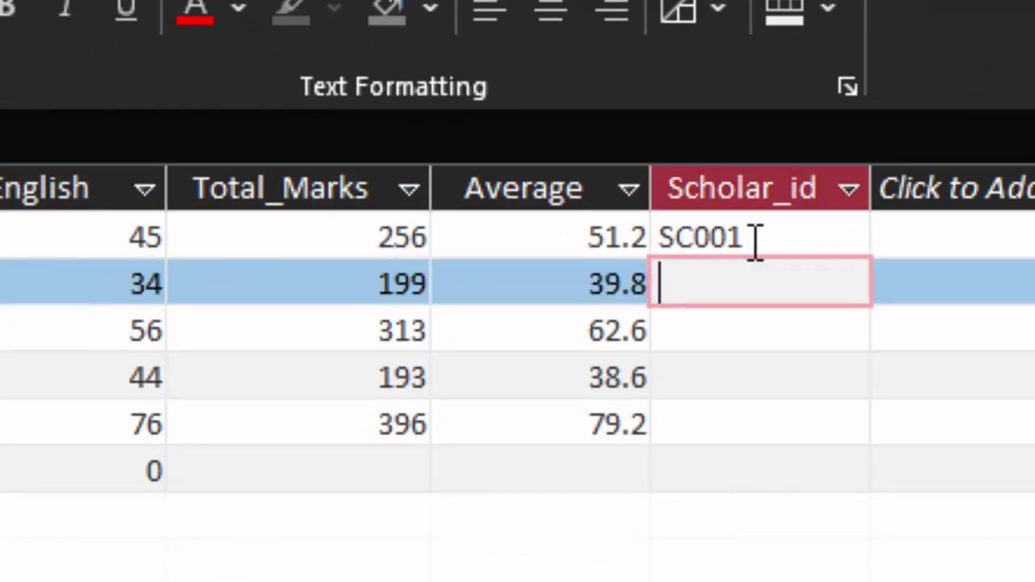
type("Sc00")
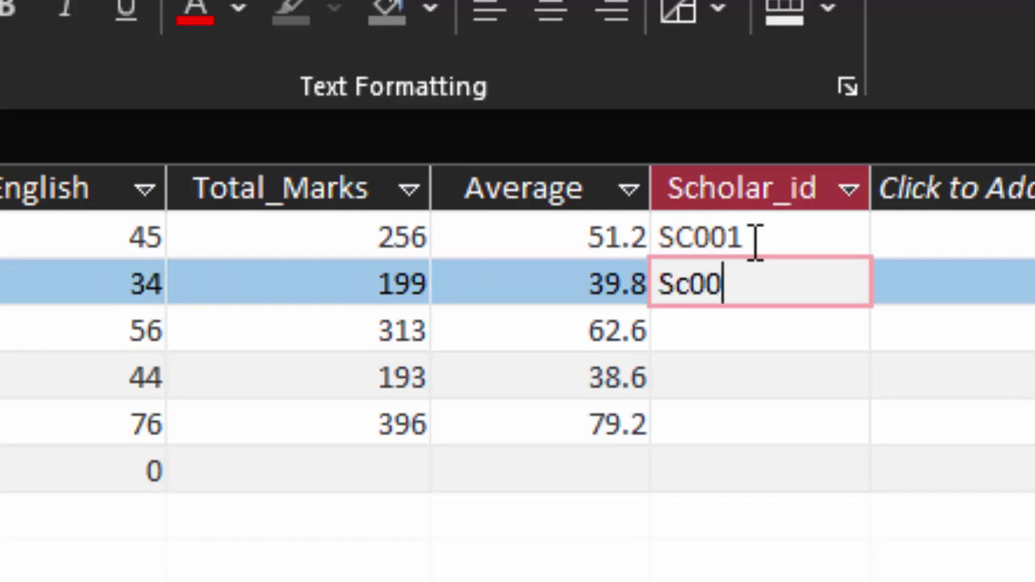
type("2")
key("Tab")
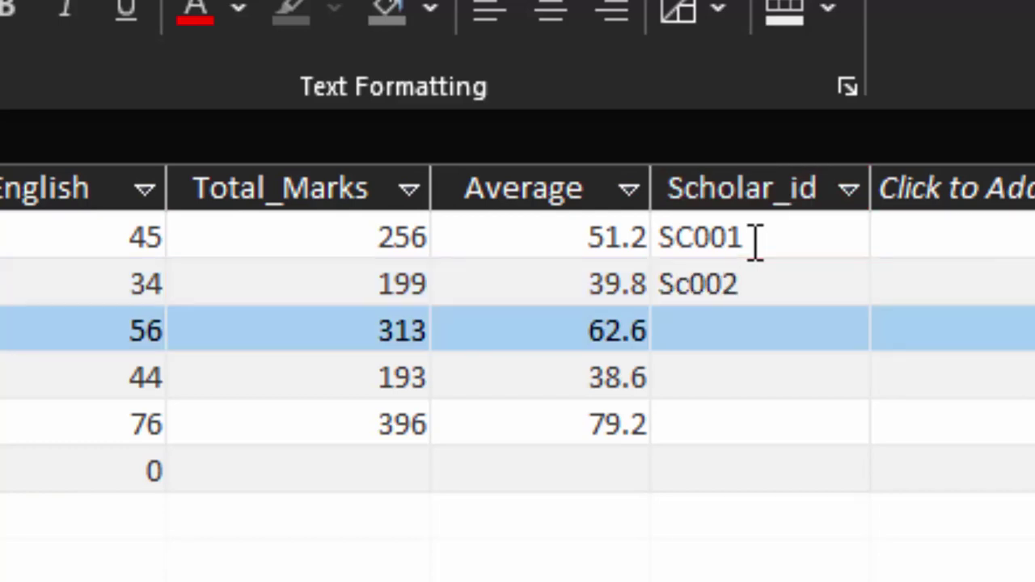
left_click(689, 287)
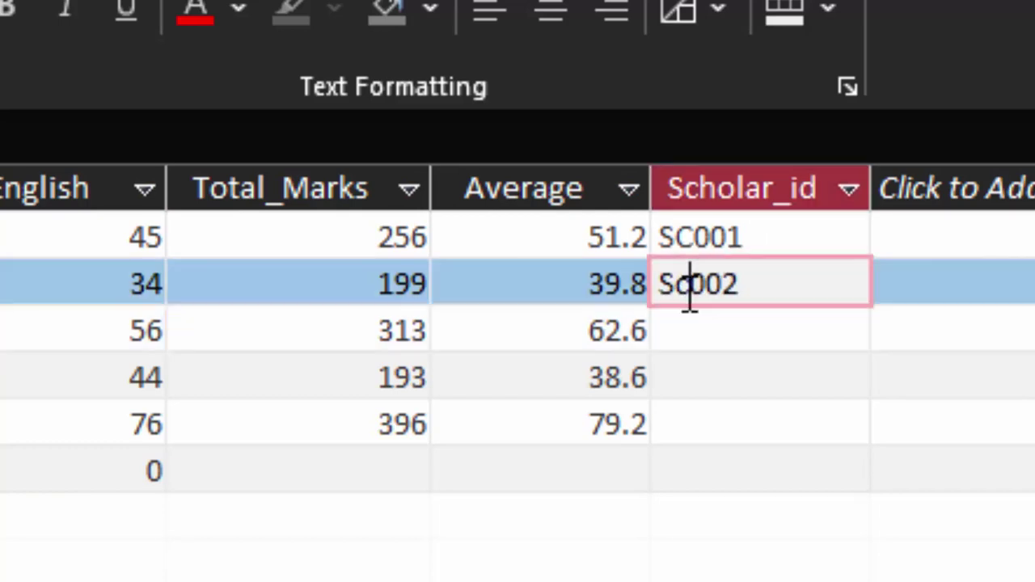
double_click(689, 286)
type("SC002")
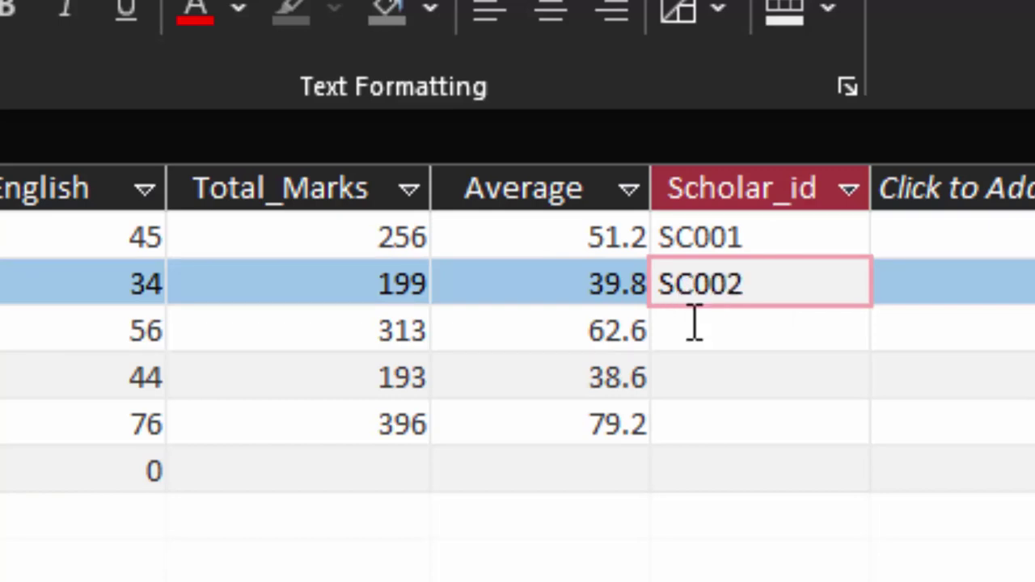
Enter Scholar_id values SC003, SC004 and SC005 for records three to five.
left_click(696, 323)
type("C")
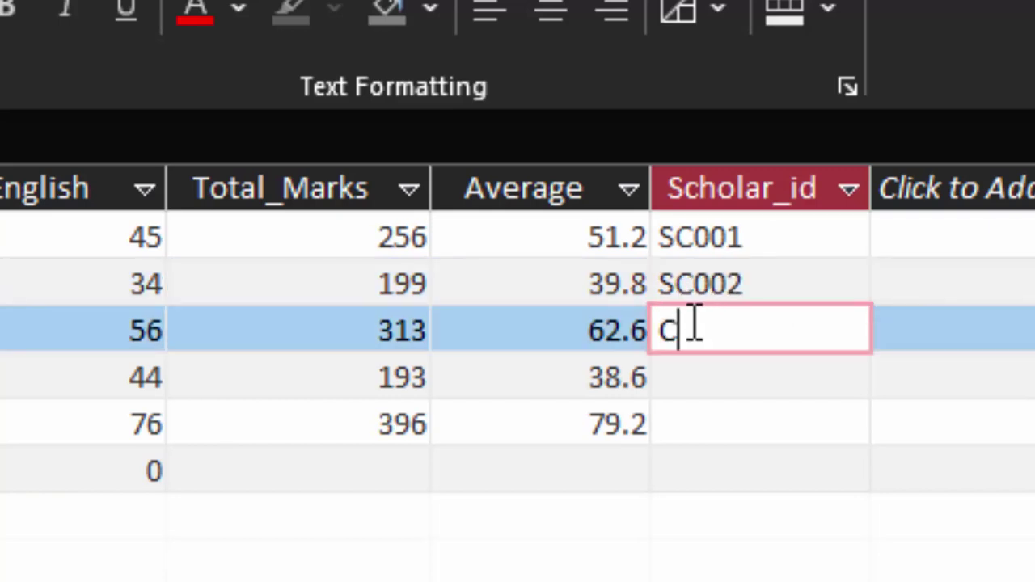
key("BackSpace")
type("S")
type("C00")
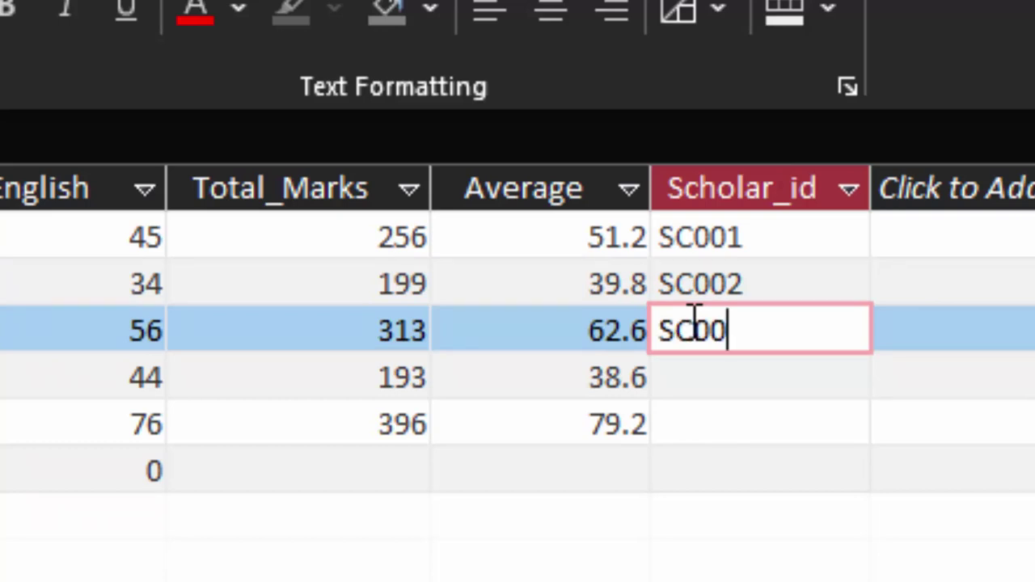
type("3")
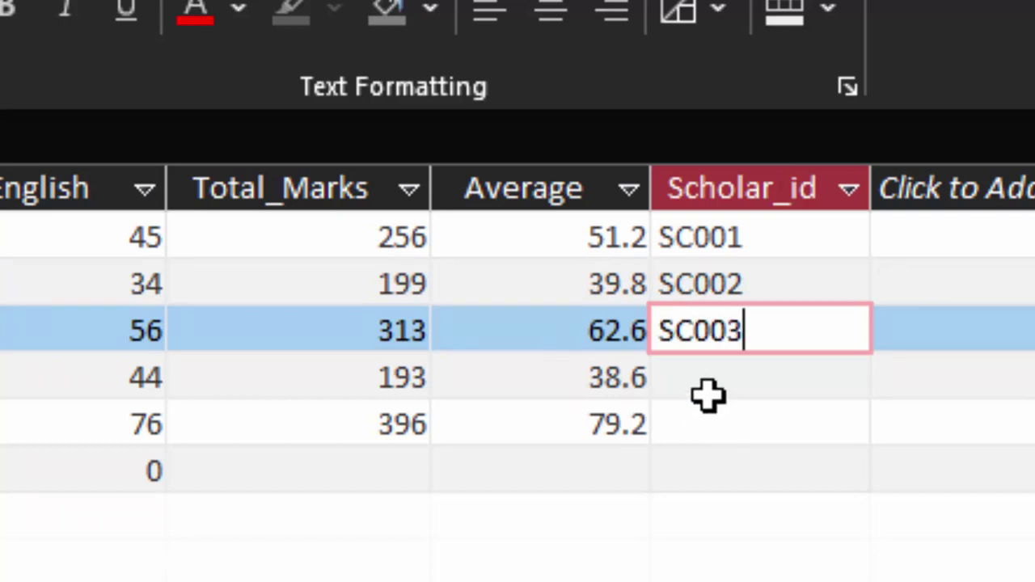
left_click(720, 380)
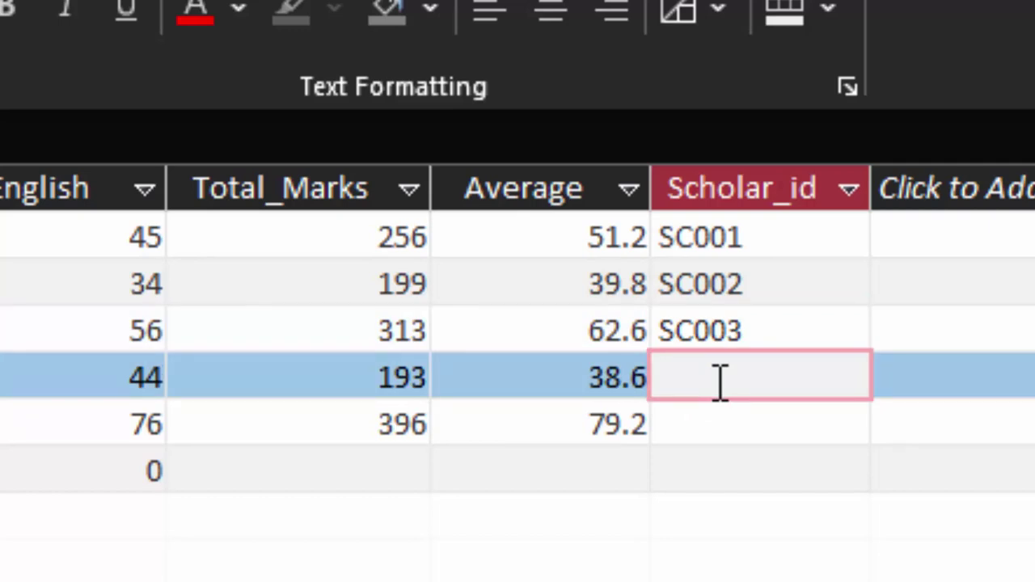
type("SC004")
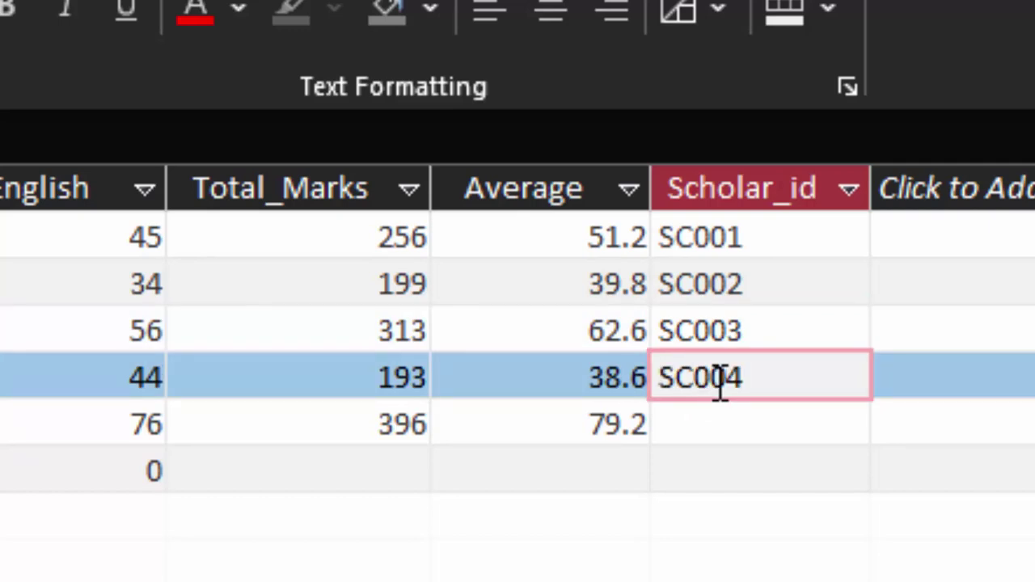
key("Return")
left_click(707, 420)
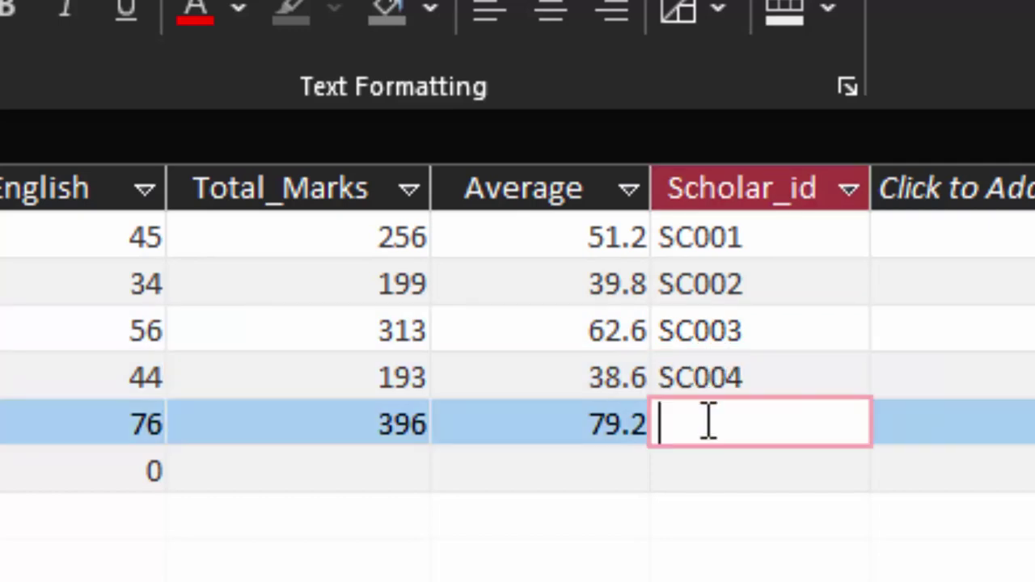
type("SC00")
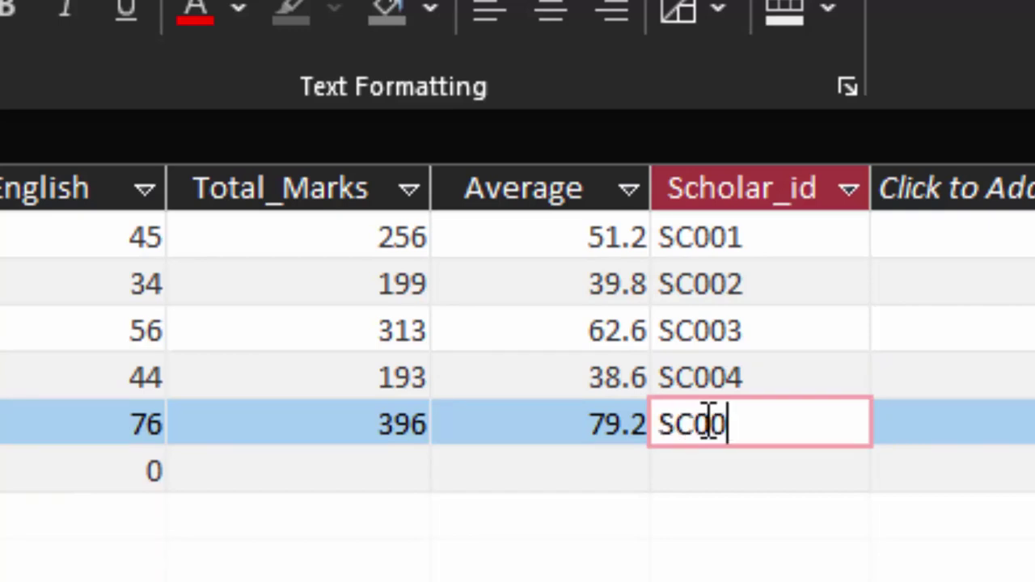
type("5")
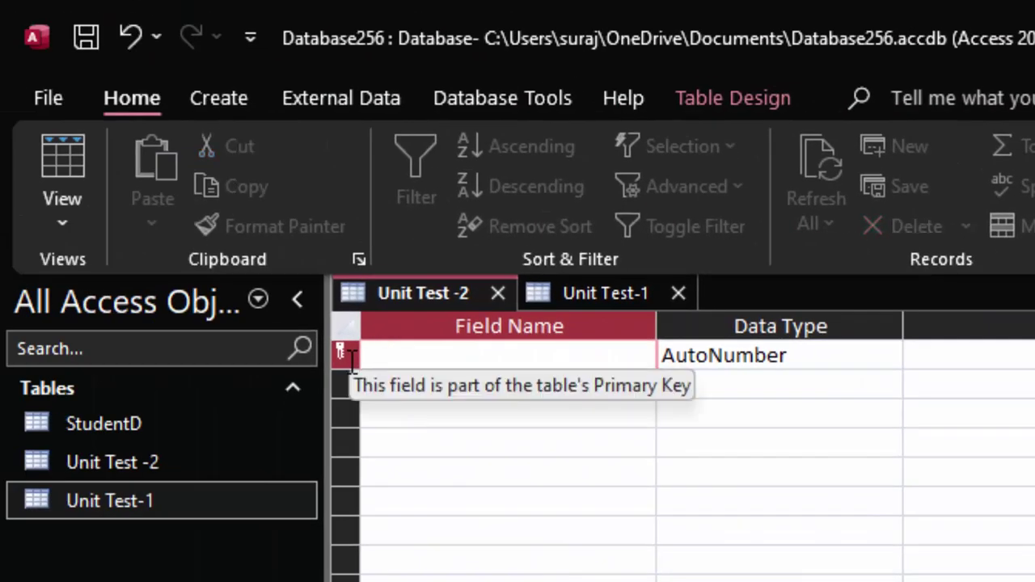
Name the first field Scholar_id with the Short Text data type.
type("C")
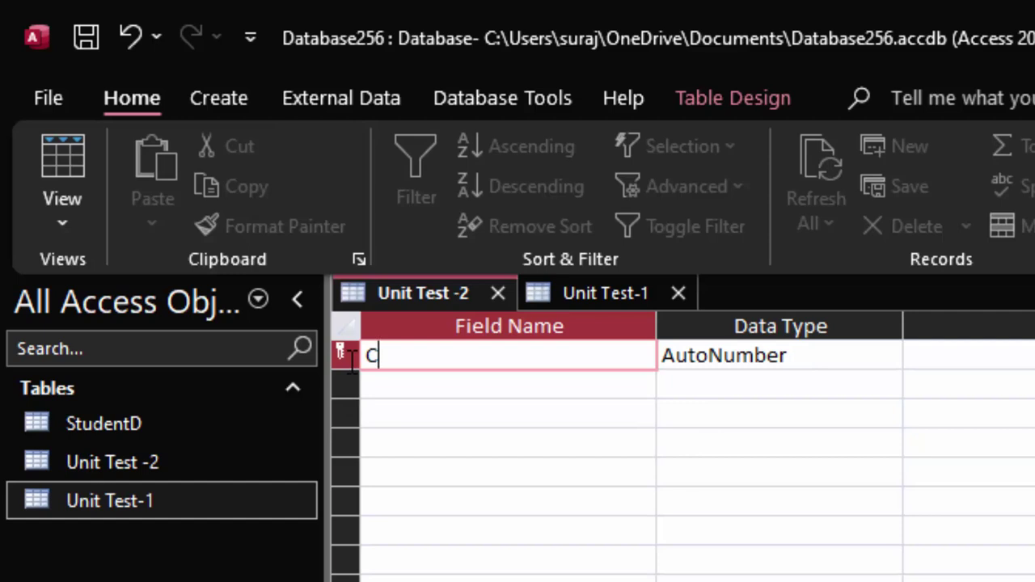
type("h")
key("BackSpace")
key("BackSpace")
type("Scj")
key("BackSpace")
type("ho")
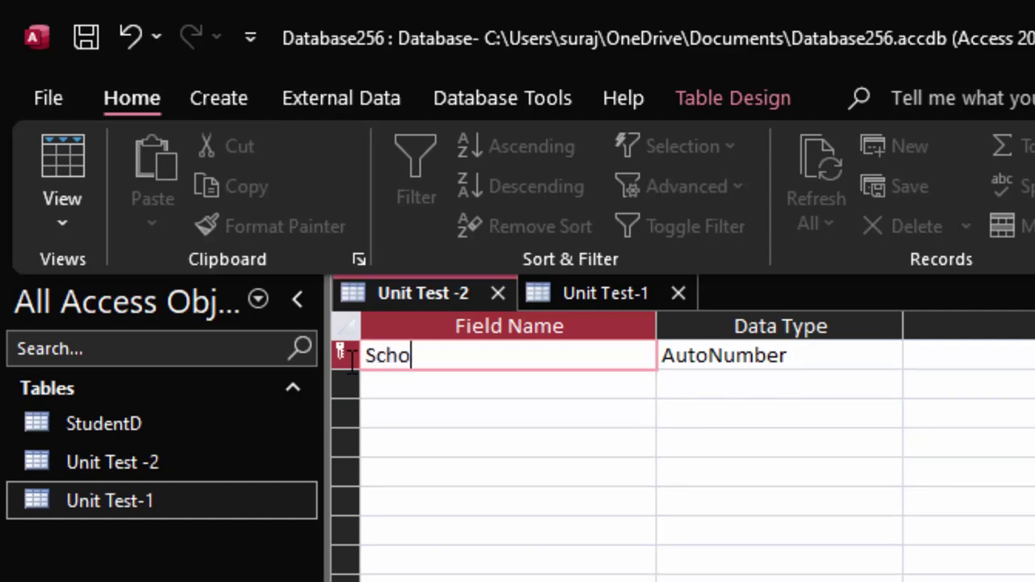
type("lar")
type("_id")
left_click(873, 364)
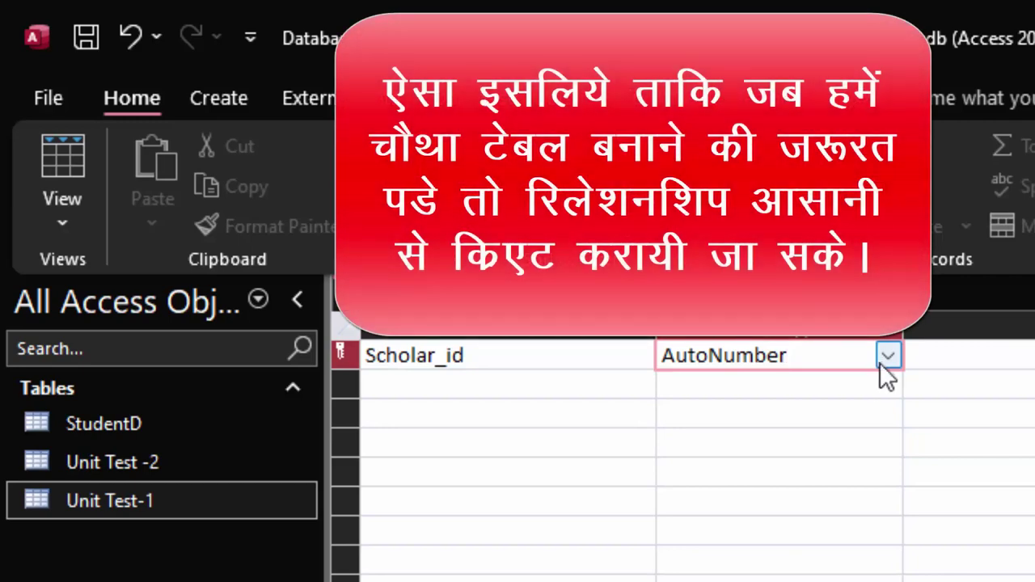
left_click(878, 361)
left_click(819, 386)
Check the fields of Unit Test-1, then reopen Unit Test -2 in Design View.
left_click(504, 385)
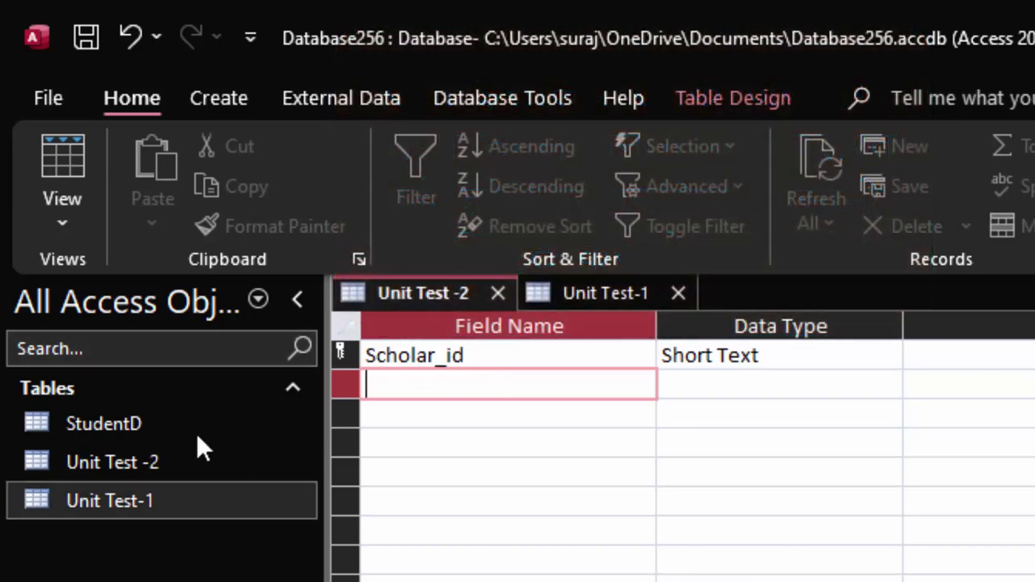
double_click(144, 498)
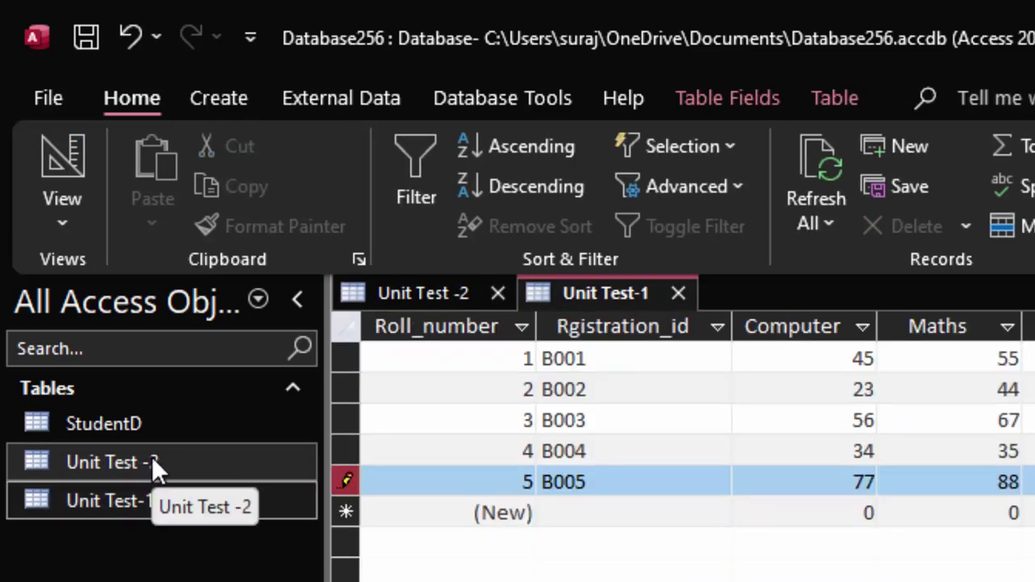
right_click(151, 457)
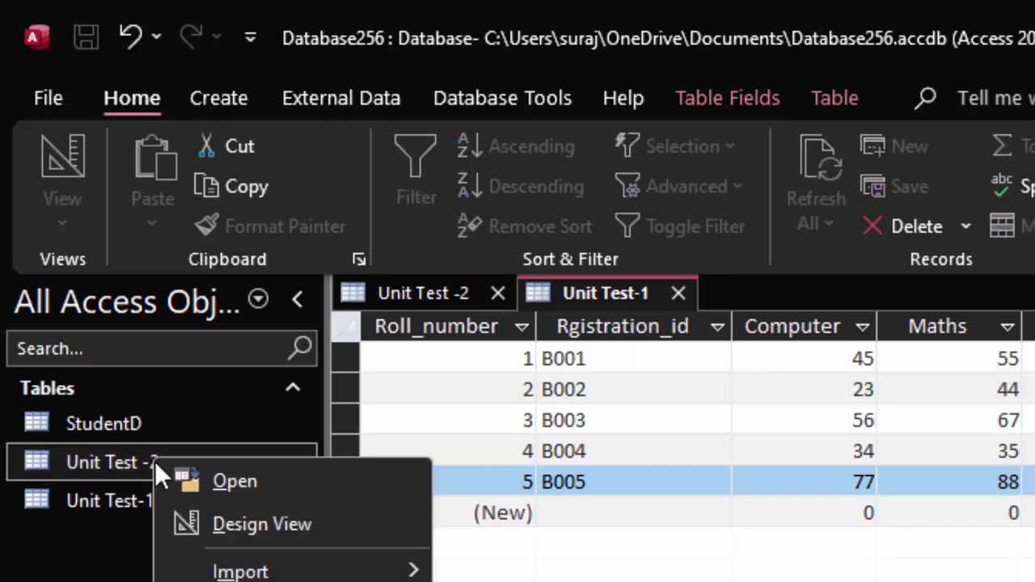
left_click(241, 525)
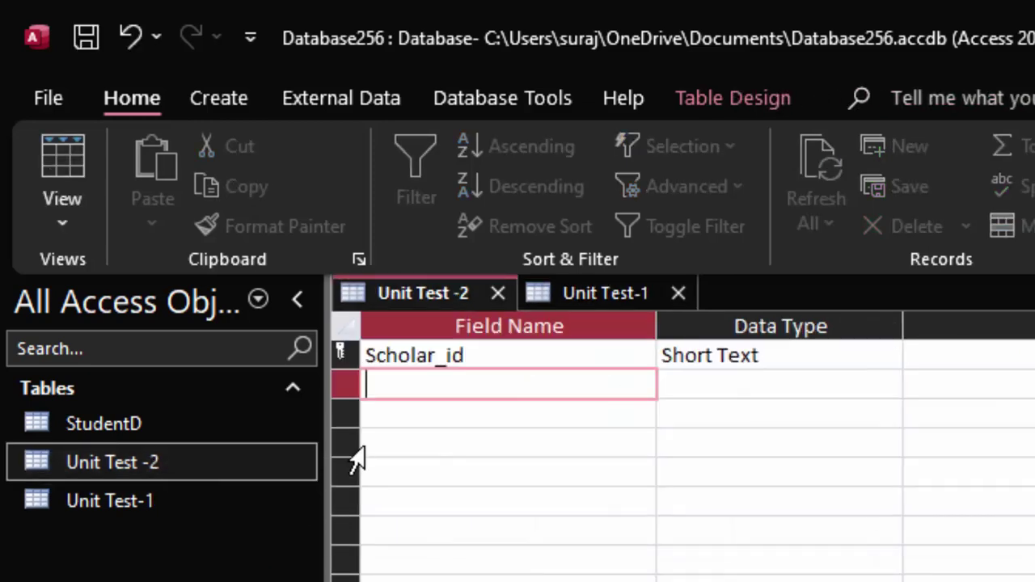
Add a Roll_number field as a Number, followed by a Computer field.
type("Roll_")
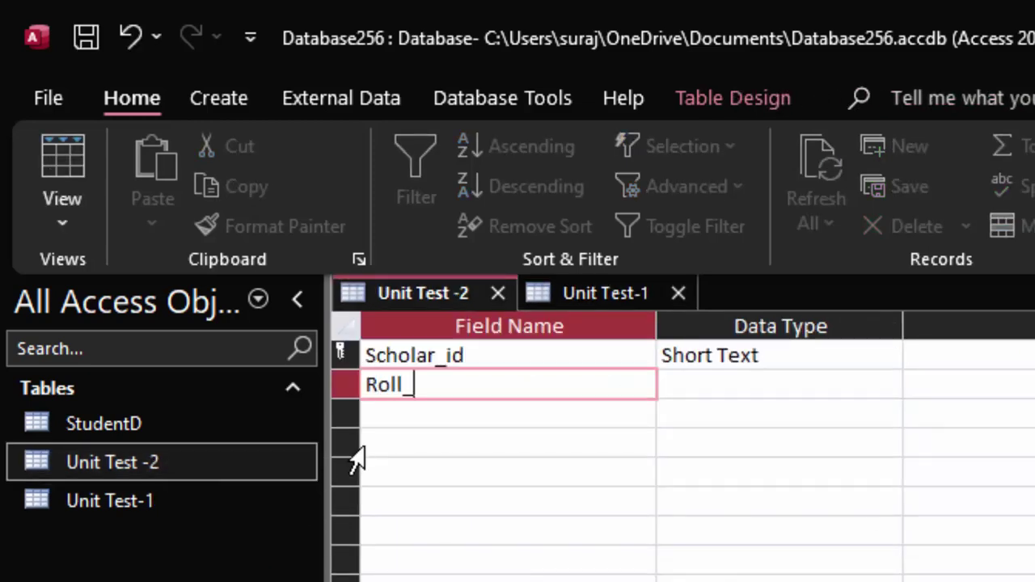
type("number")
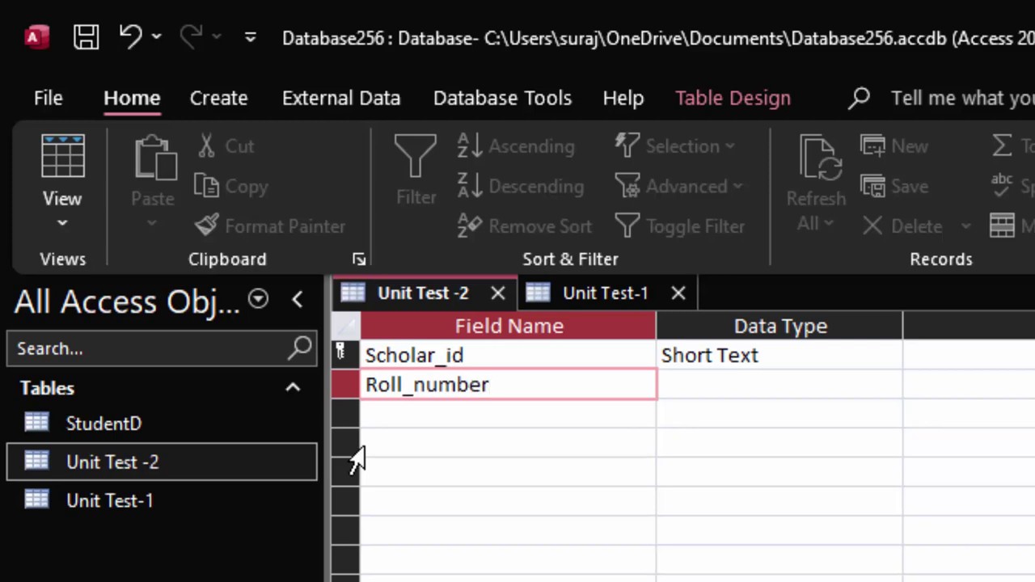
left_click(807, 376)
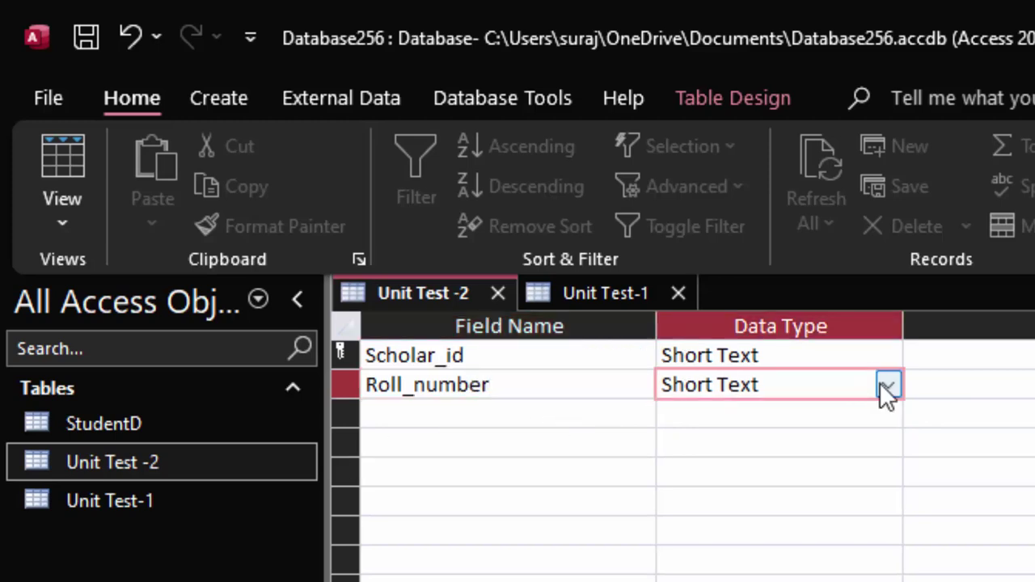
left_click(886, 386)
left_click(782, 472)
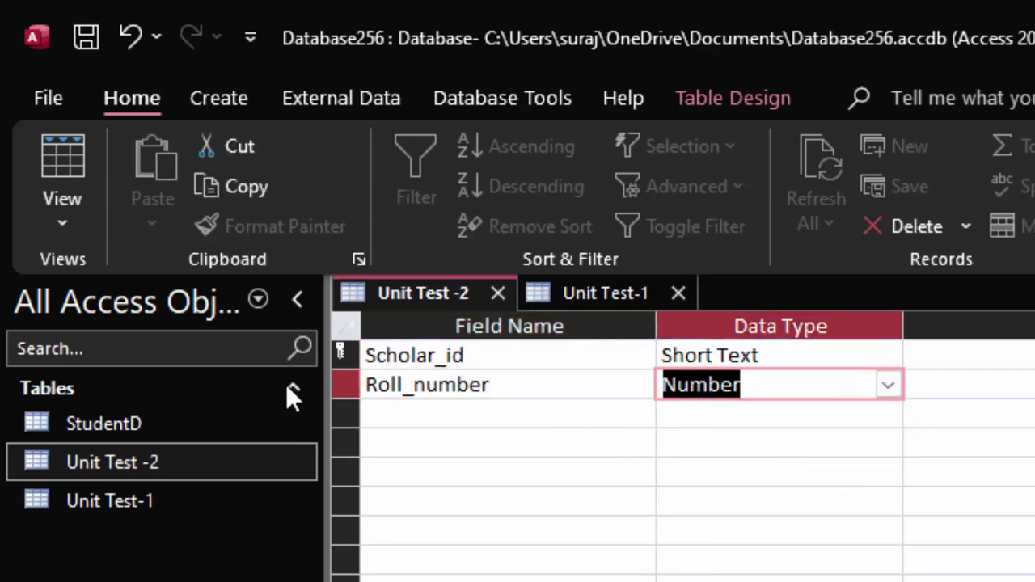
left_click(424, 410)
type("C")
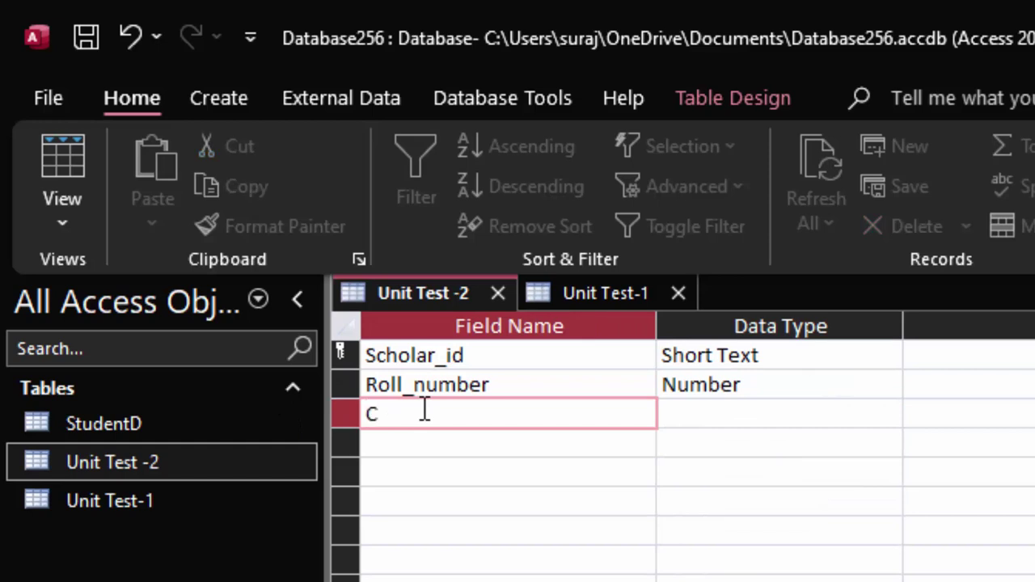
type("ompute")
type("r")
Add English and Maths fields with the default Short Text type.
left_click(518, 443)
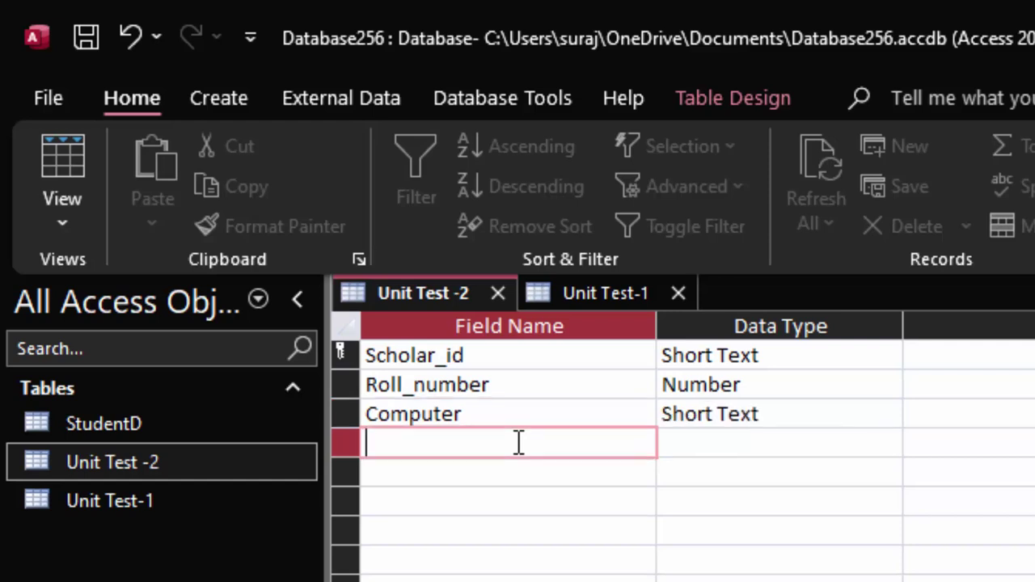
type("E")
type("nglish")
key("Tab")
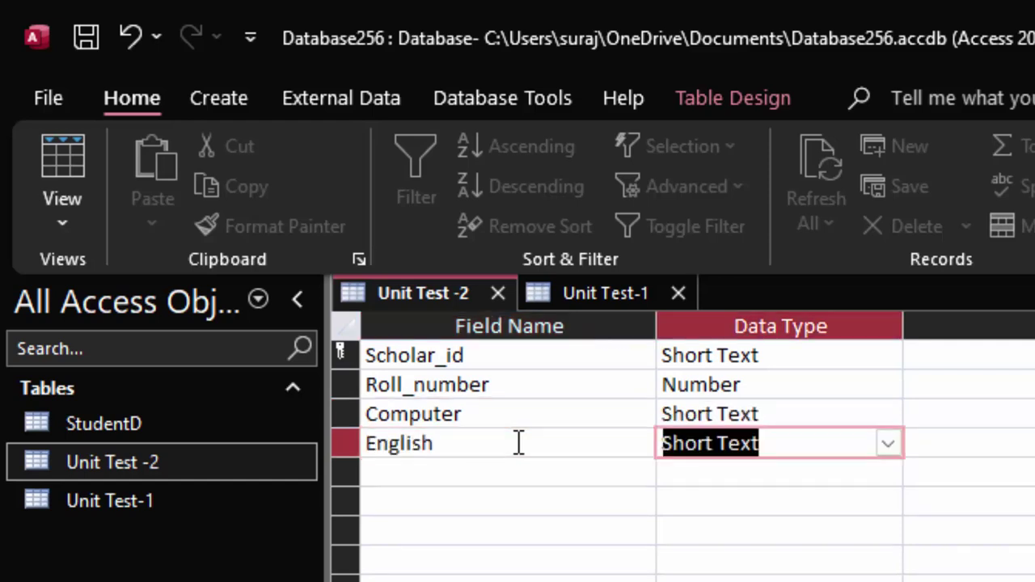
key("Tab")
key("Tab")
type("Mat")
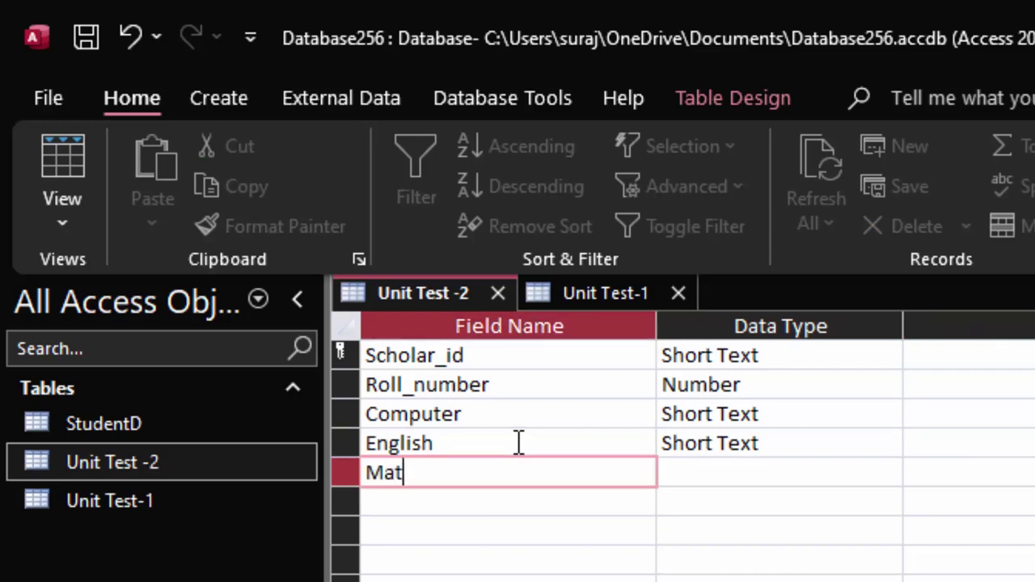
type("hs")
key("Tab")
key("Tab")
key("Tab")
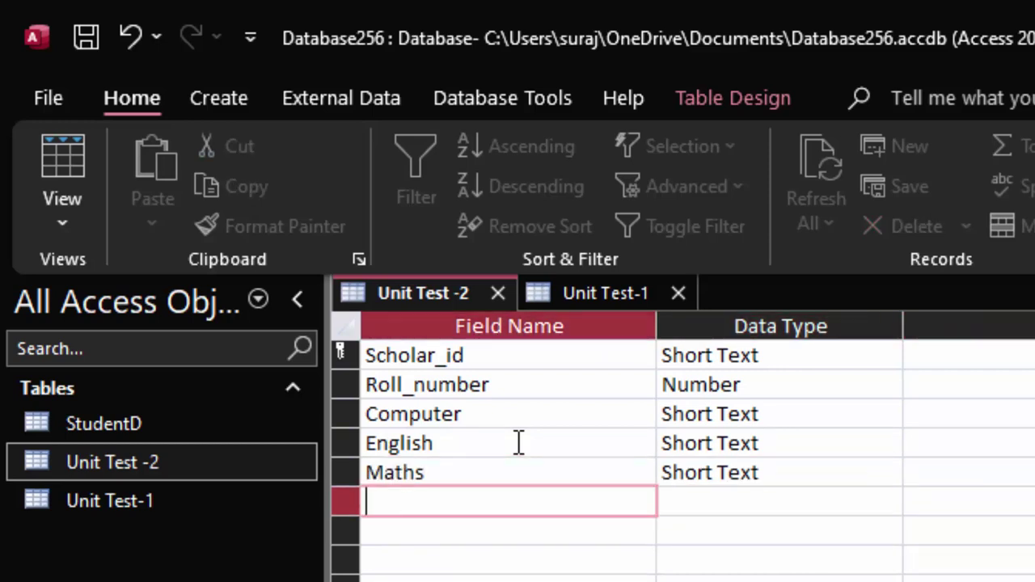
Add Science and Sst fields and begin naming the Total_number field.
type("Scie")
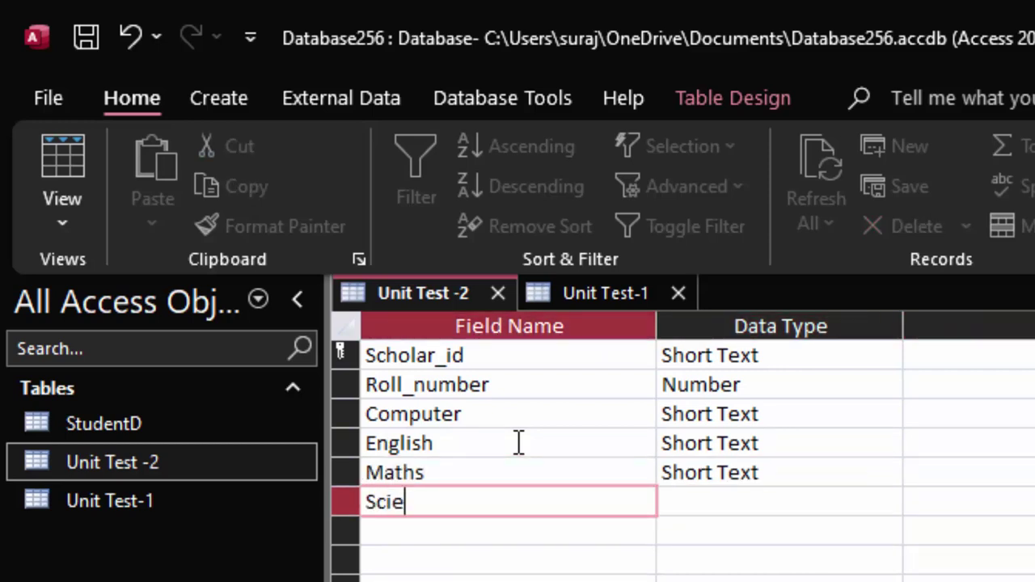
type("nce")
key("Tab")
key("Tab")
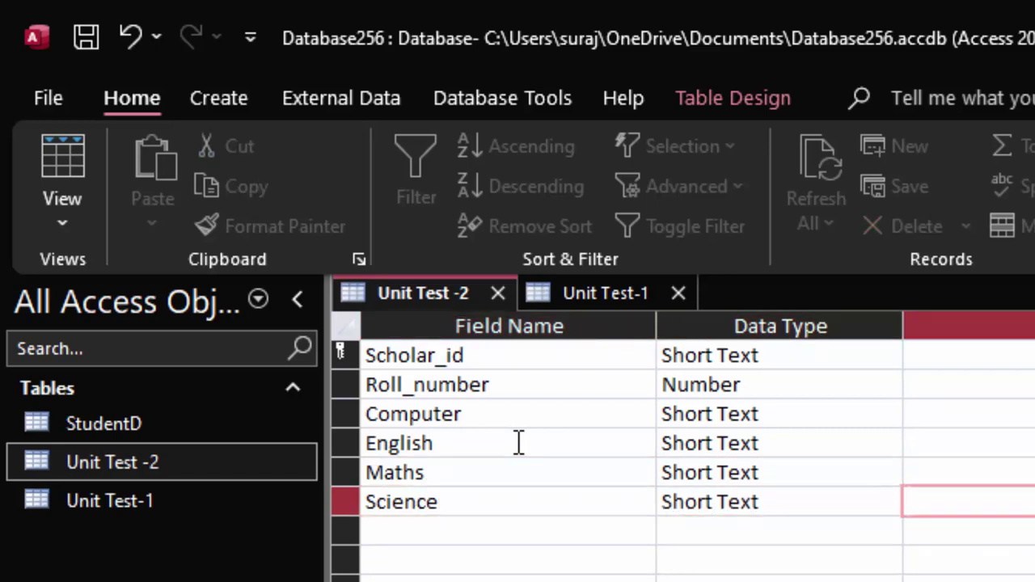
key("Tab")
type("SSt")
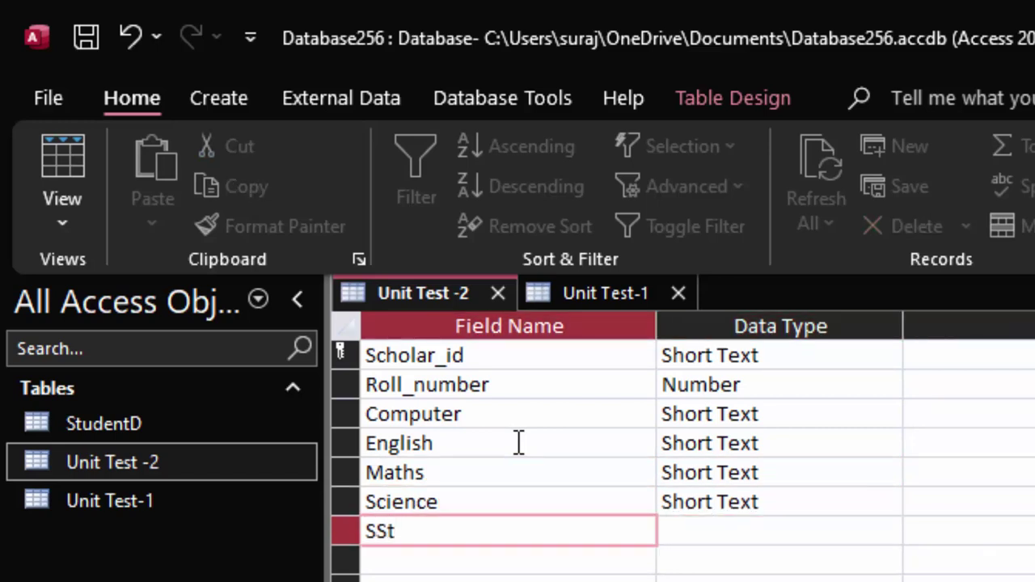
key("BackSpace")
key("BackSpace")
left_click(712, 530)
left_click(437, 562)
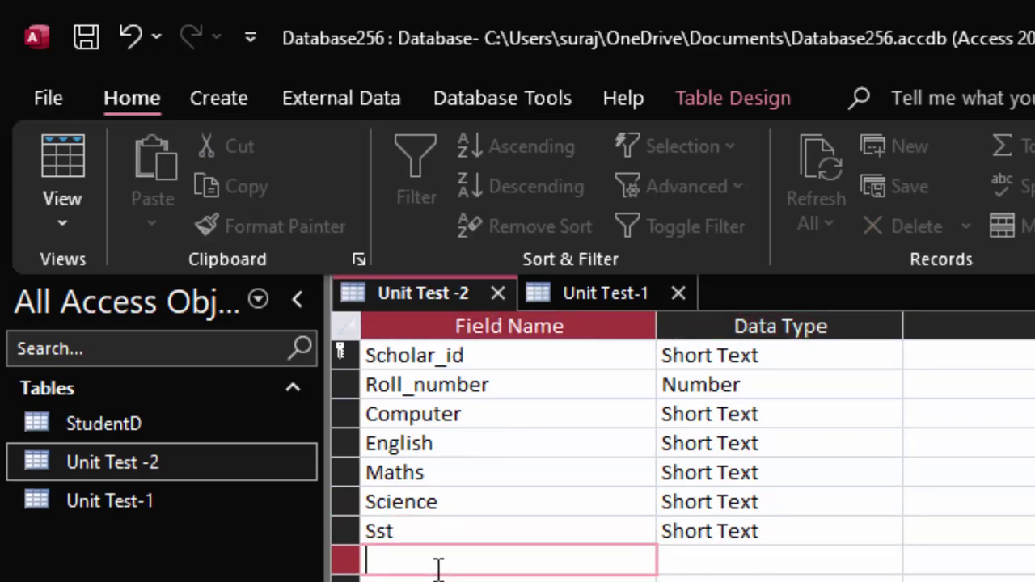
type("T")
key("BackSpace")
key("BackSpace")
type("Tota")
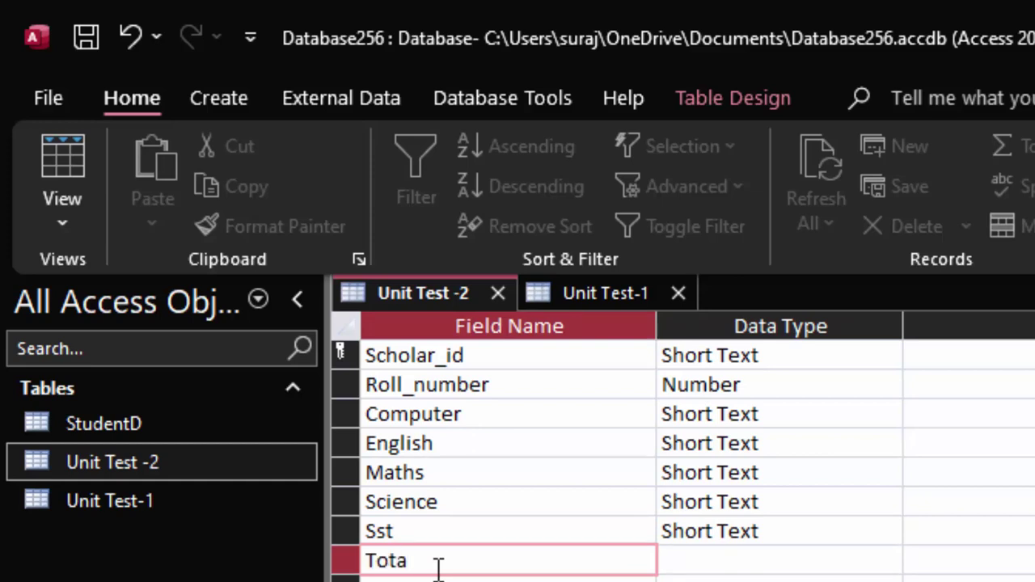
type("l")
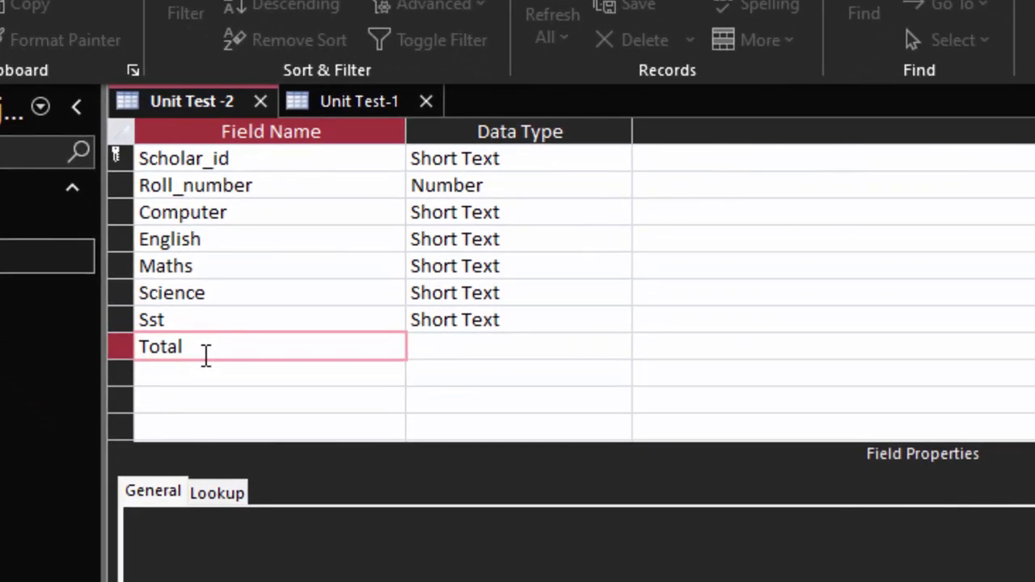
type("_num")
type("rk")
type("m")
type("ber")
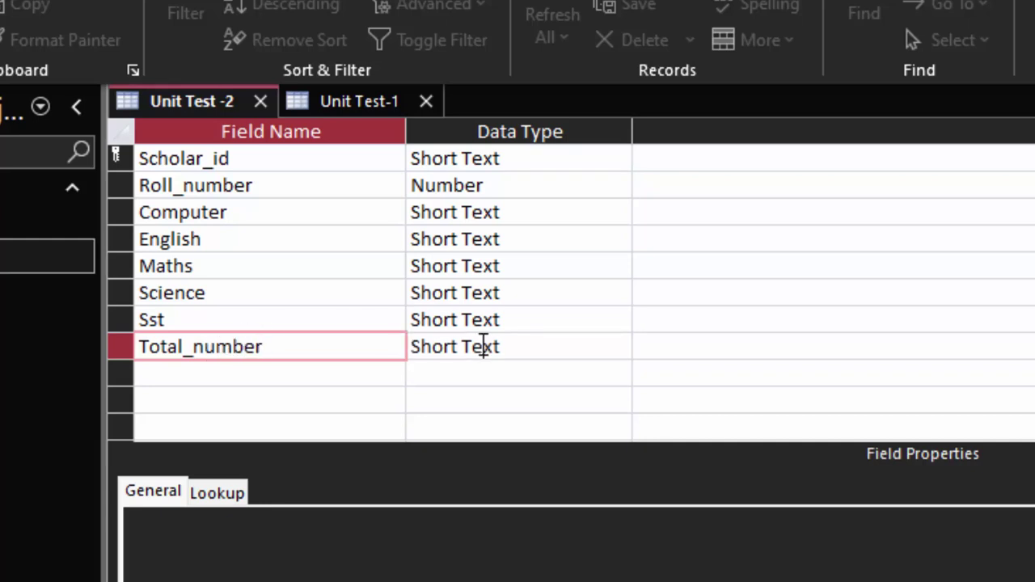
Make Total_number Calculated as [Computer]+[English]+[Maths]+[Science]+[Sst], dismissing the syntax error.
left_click(418, 346)
type("c")
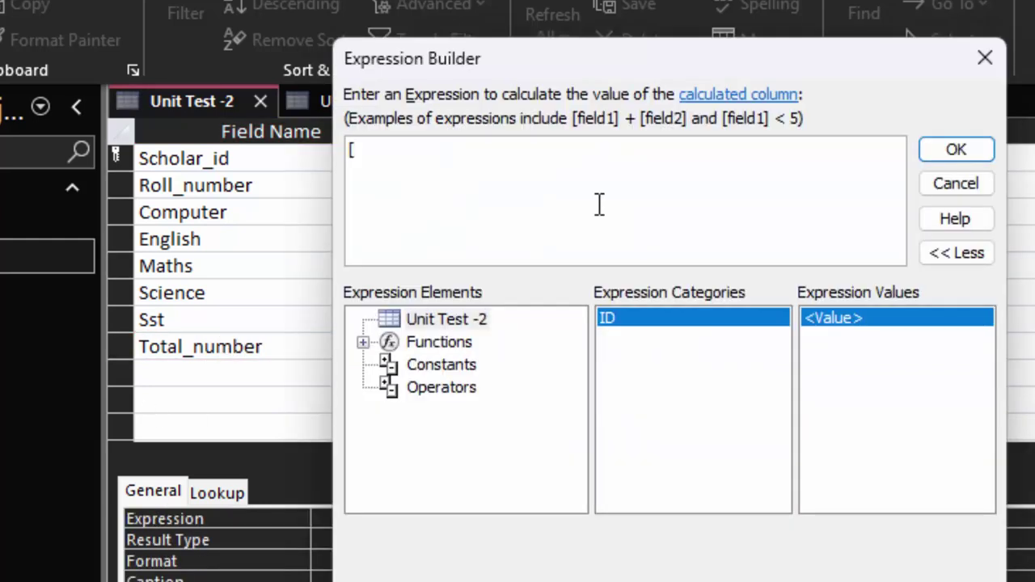
type("o")
type("mput")
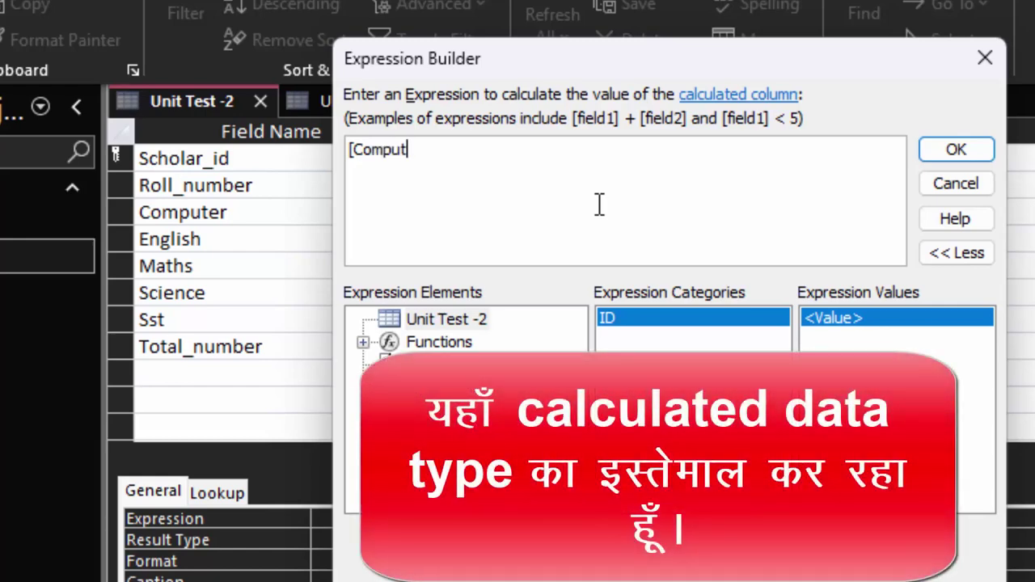
type("er] +")
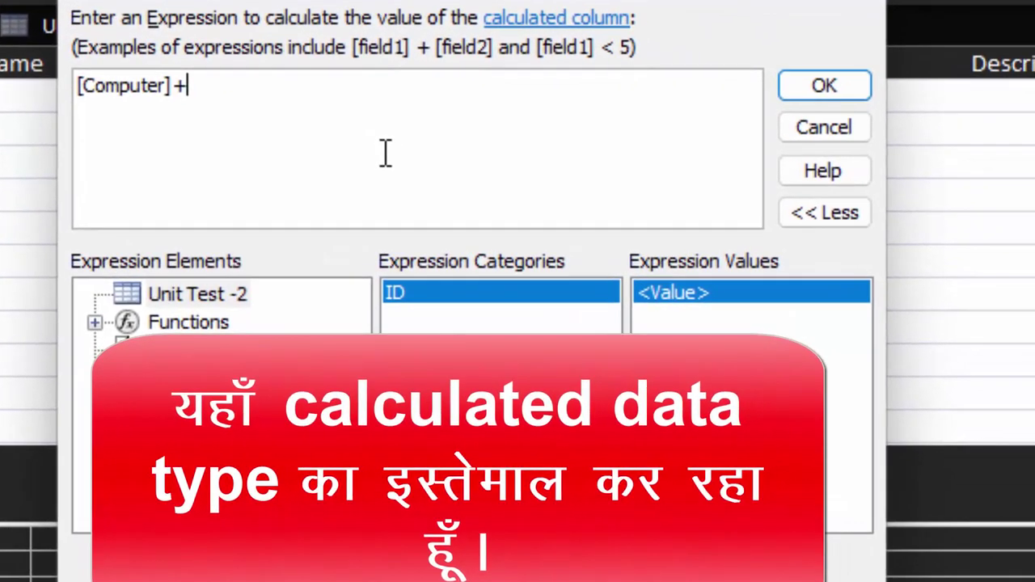
type("En")
type("glish ")
type("]")
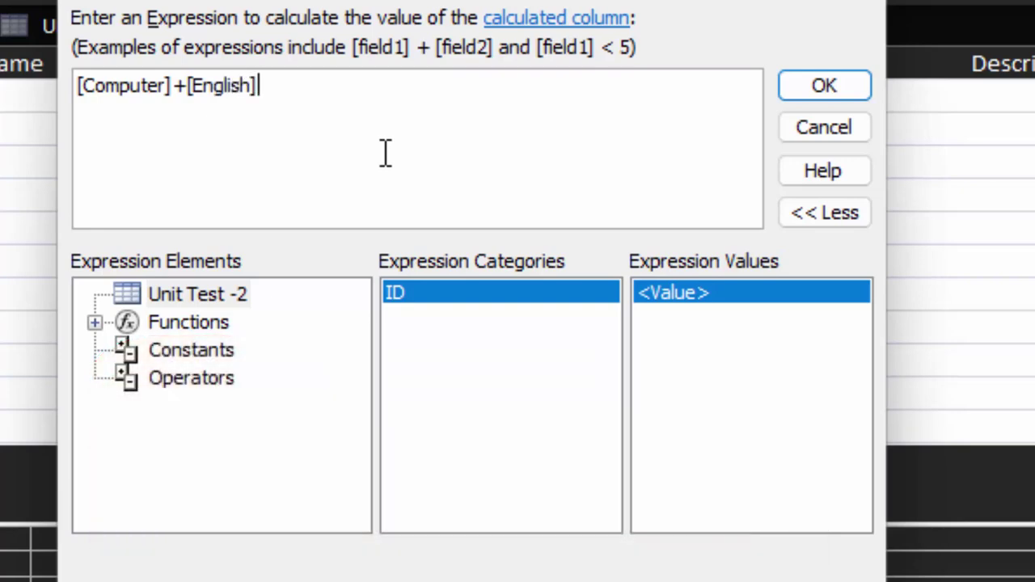
type(" +")
type("Maths] +")
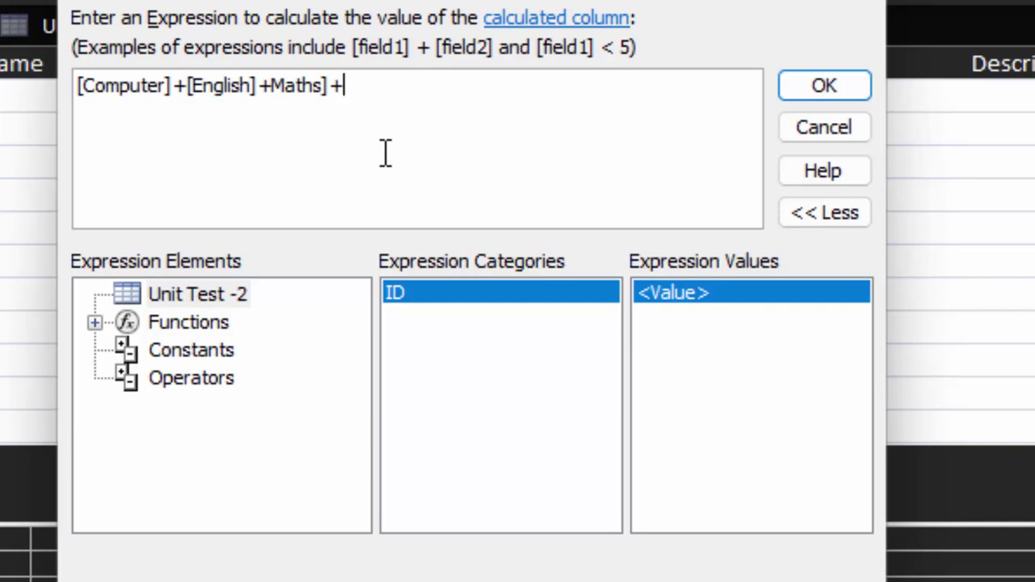
type("S")
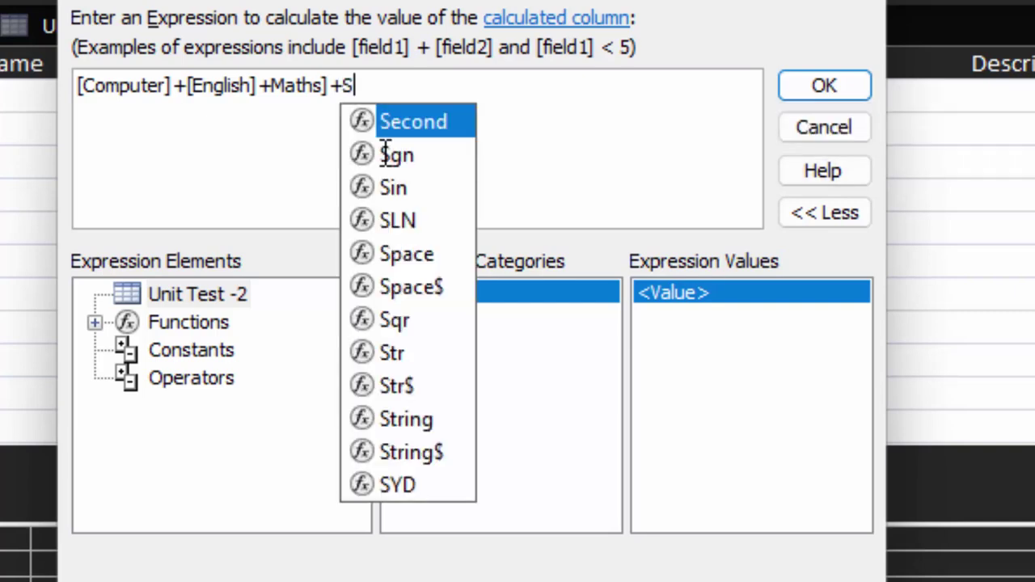
type("cience] +")
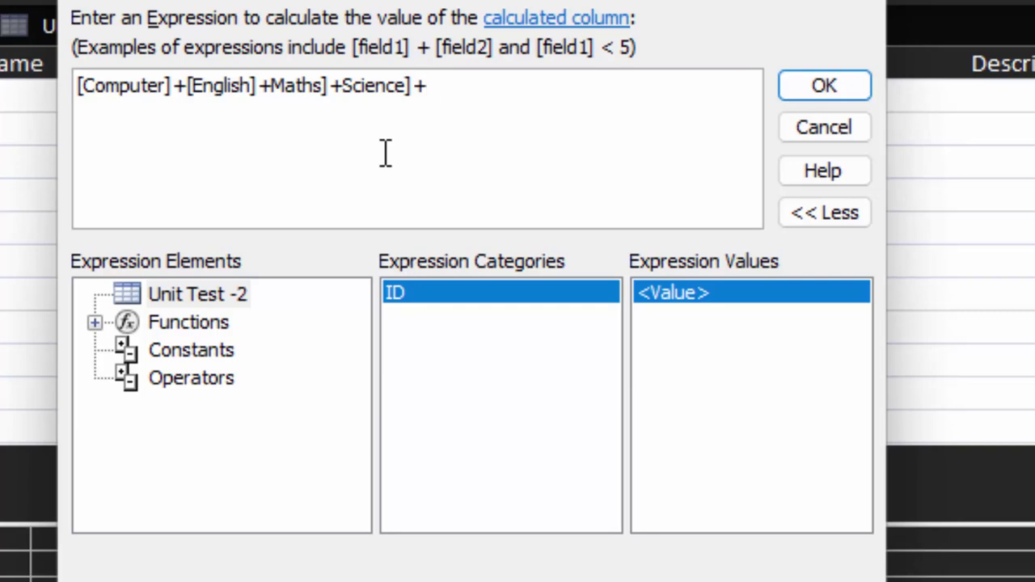
type("Ss")
type("t")
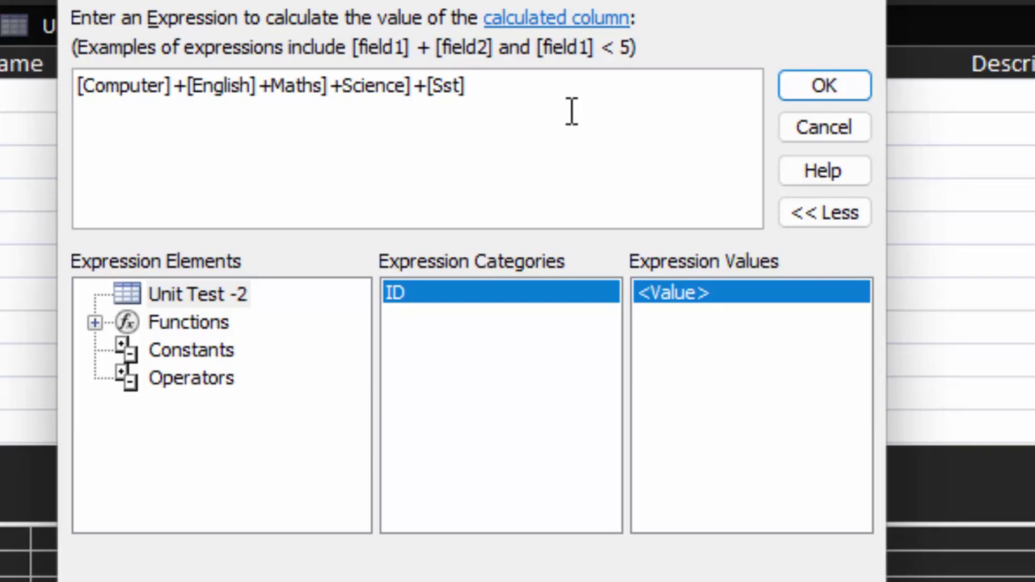
left_click(343, 91)
type("[")
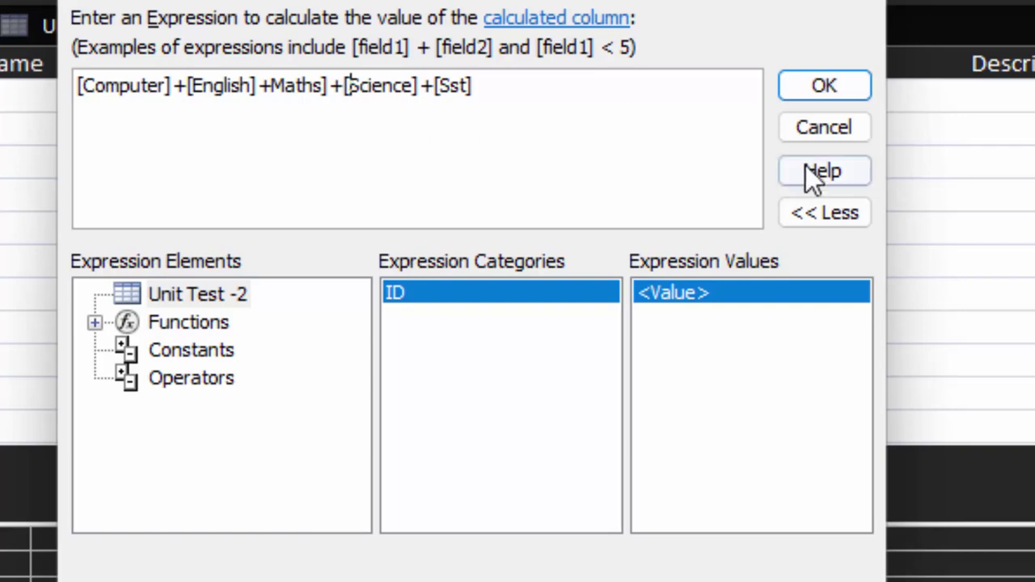
left_click(808, 80)
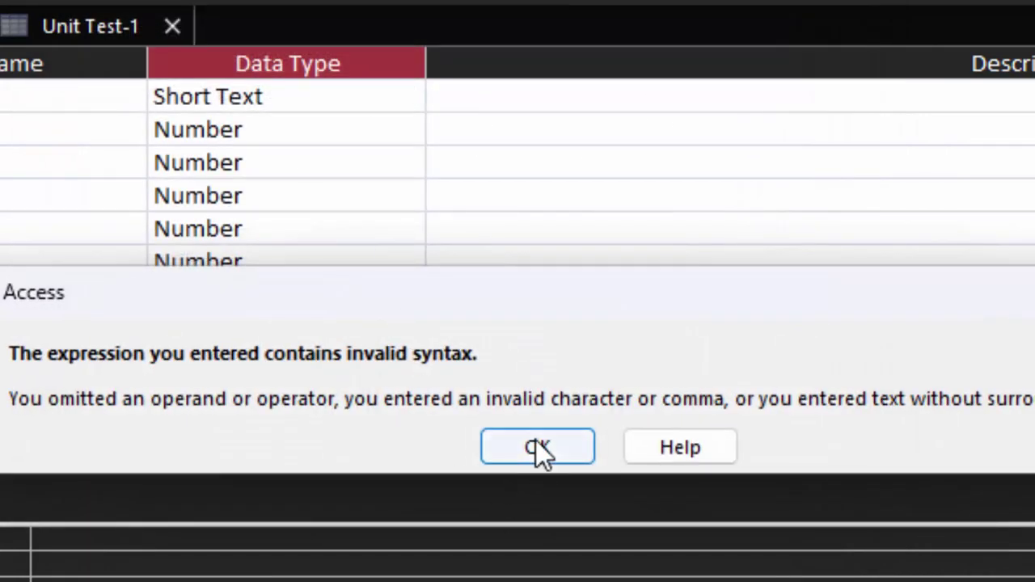
left_click(535, 446)
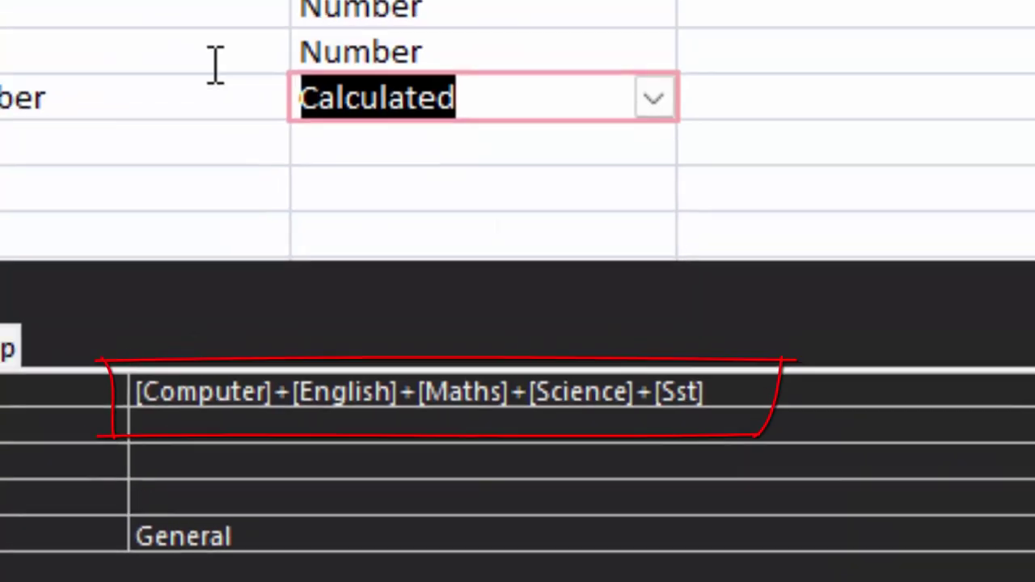
left_click(326, 420)
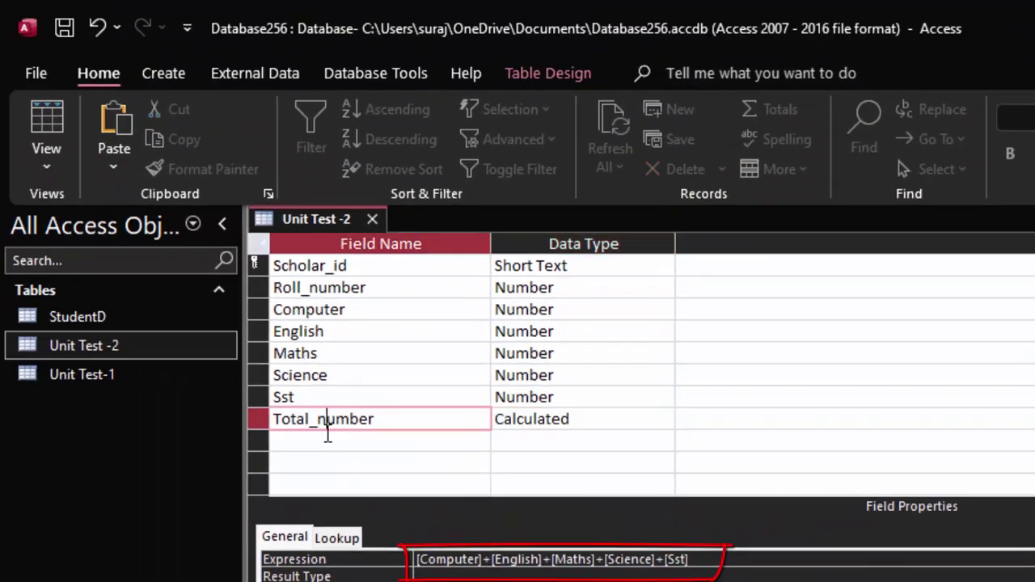
Add an Average field of Calculated type with the expression [Total_number]/5.
left_click(327, 434)
type("er")
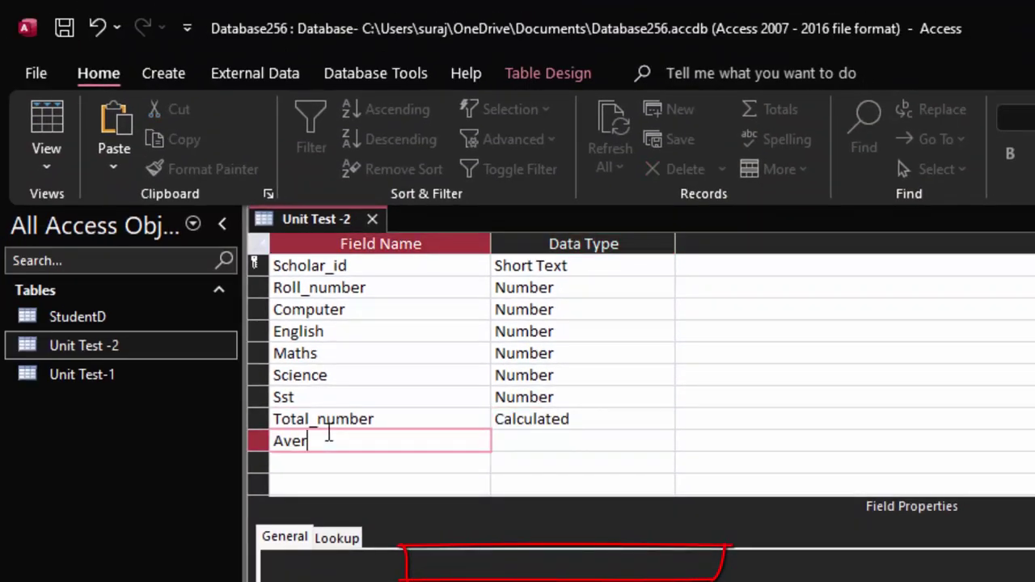
type("age")
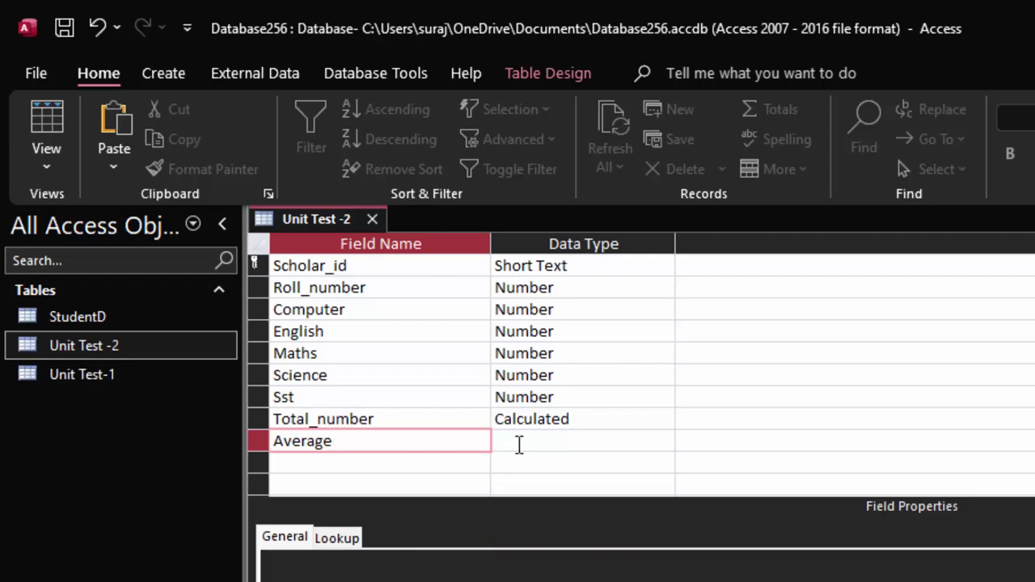
left_click(519, 444)
left_click(663, 442)
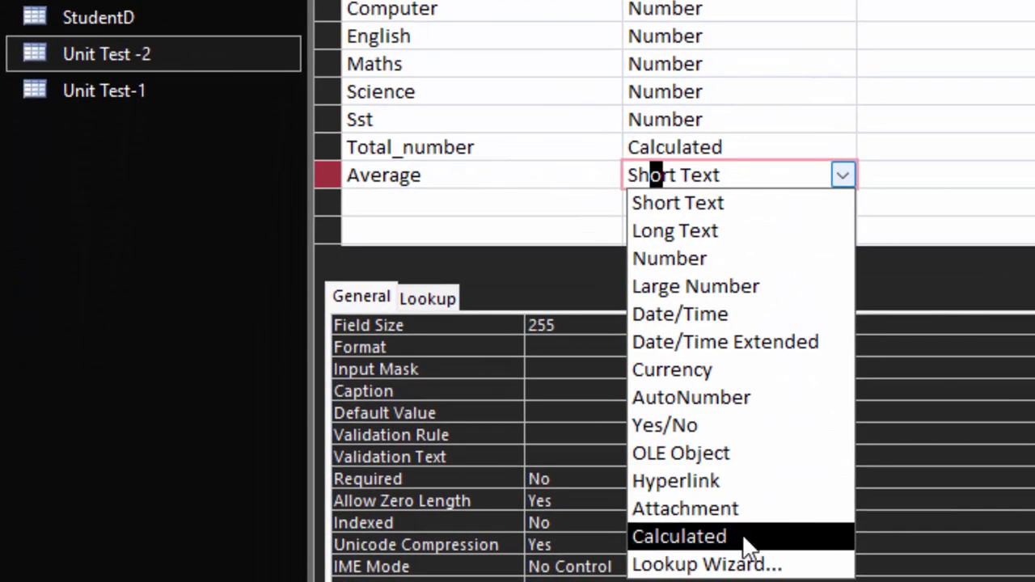
left_click(711, 577)
type("[Total_n")
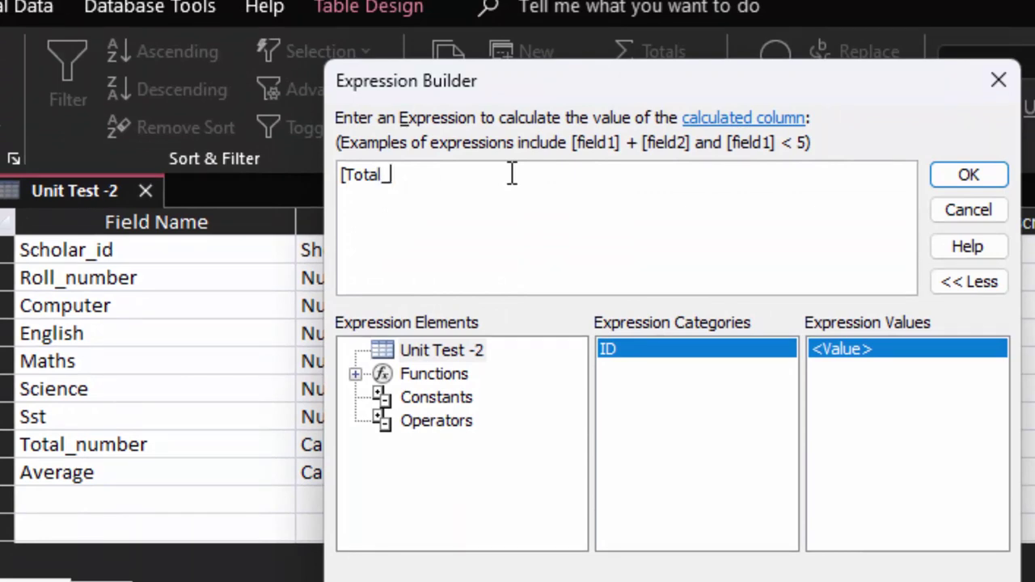
type("um")
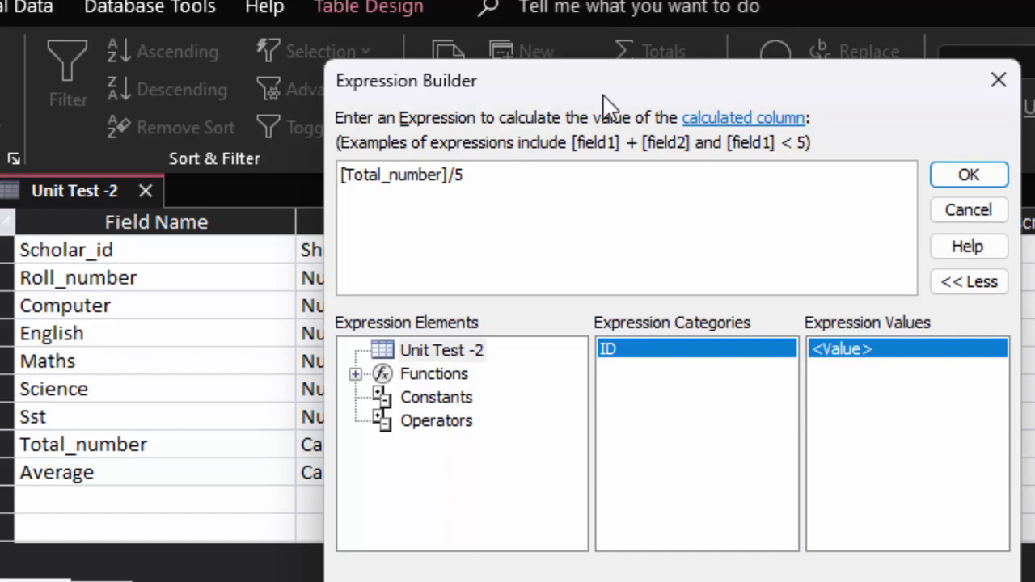
left_click(942, 177)
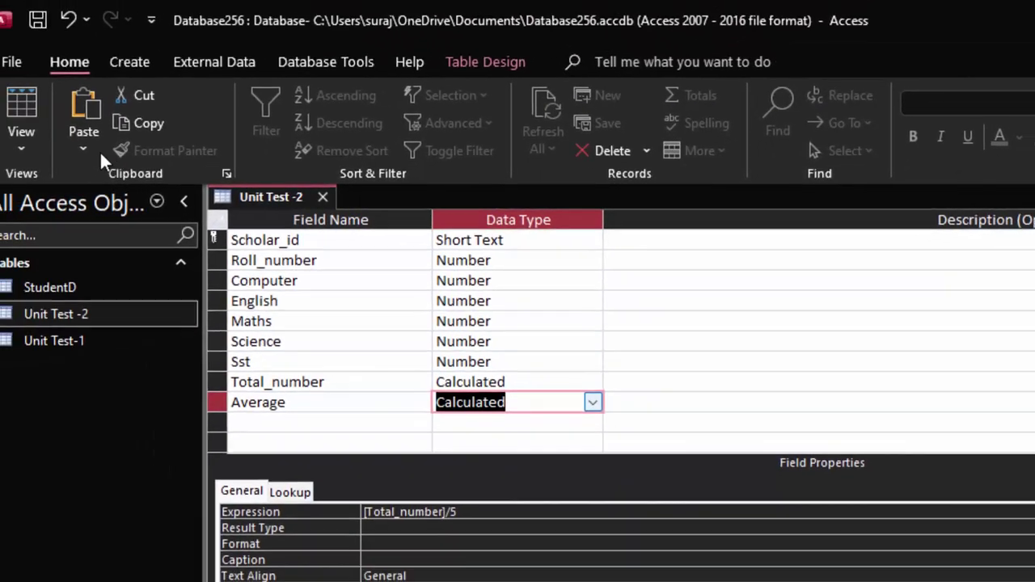
Save Unit Test -2, display it in Datasheet View, and widen the Scholar_id column.
left_click(36, 101)
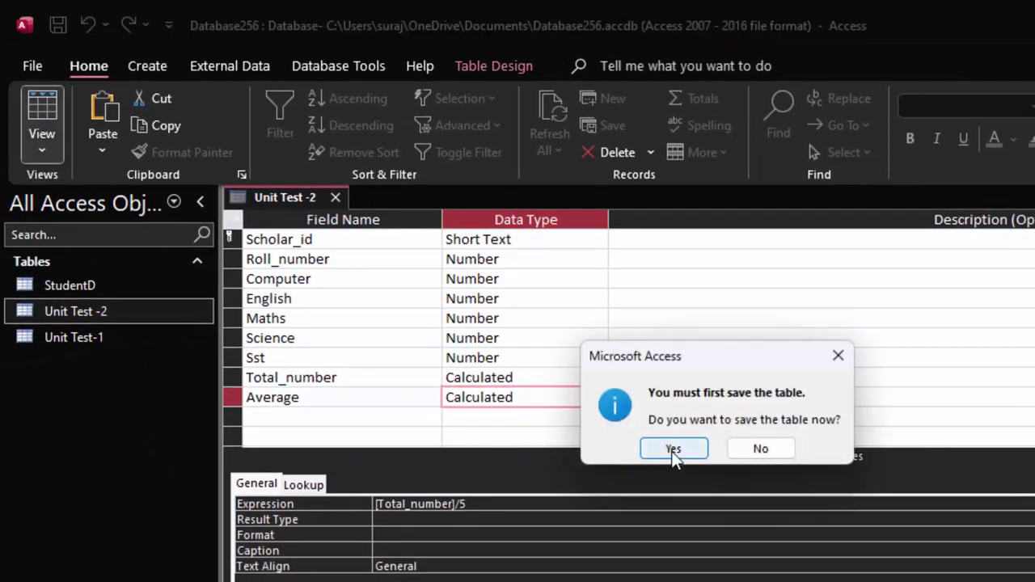
left_click(673, 449)
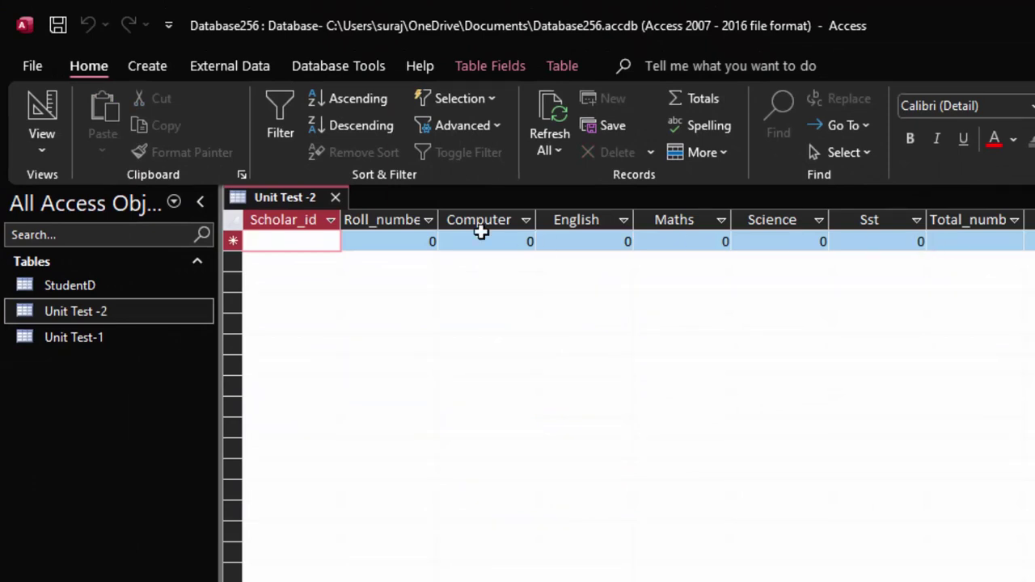
left_click_drag(340, 234, 367, 236)
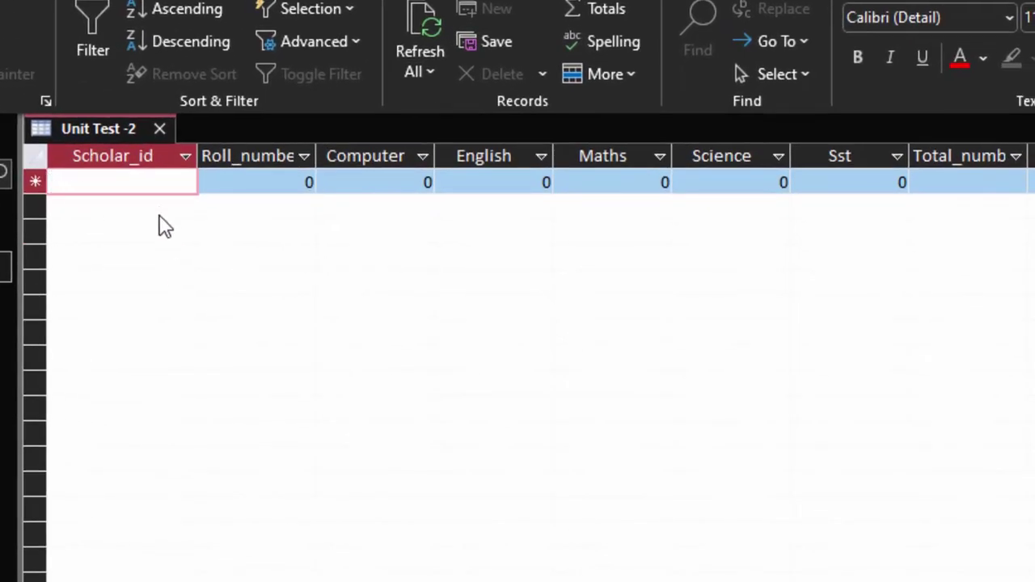
left_click(158, 160)
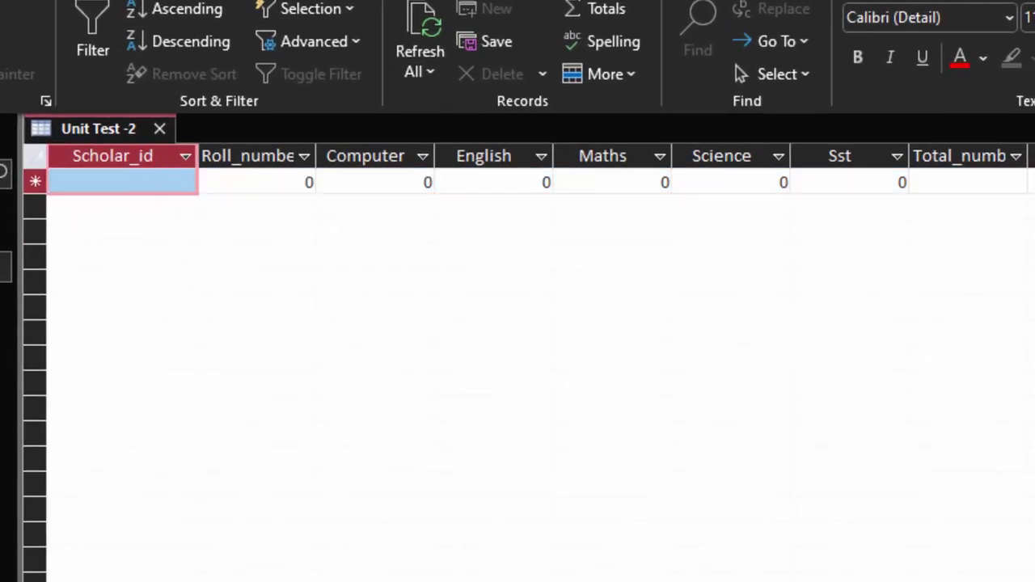
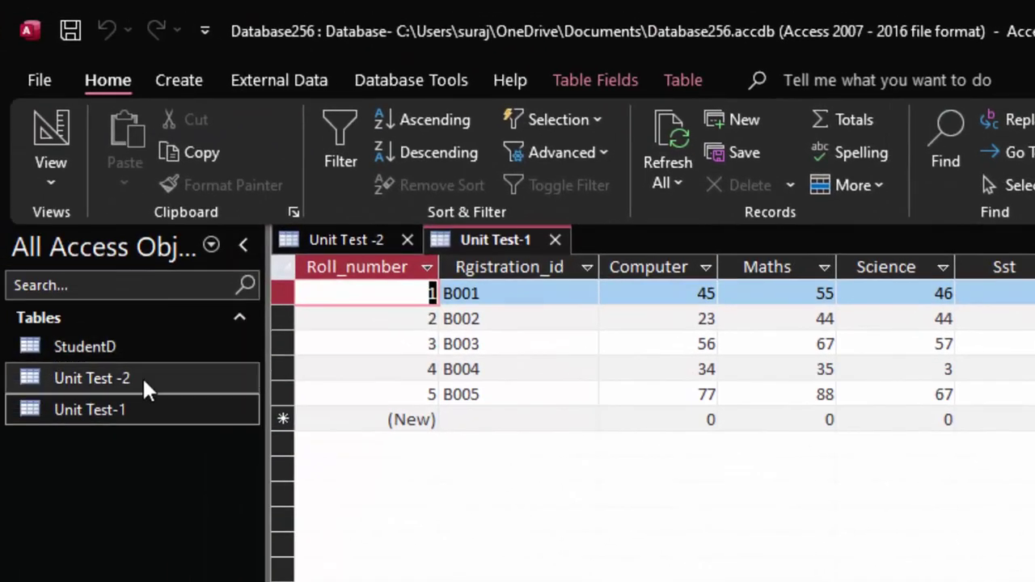
Open the Unit Test -2 table and start record SC001 with roll number 1.
left_click(138, 383)
double_click(136, 382)
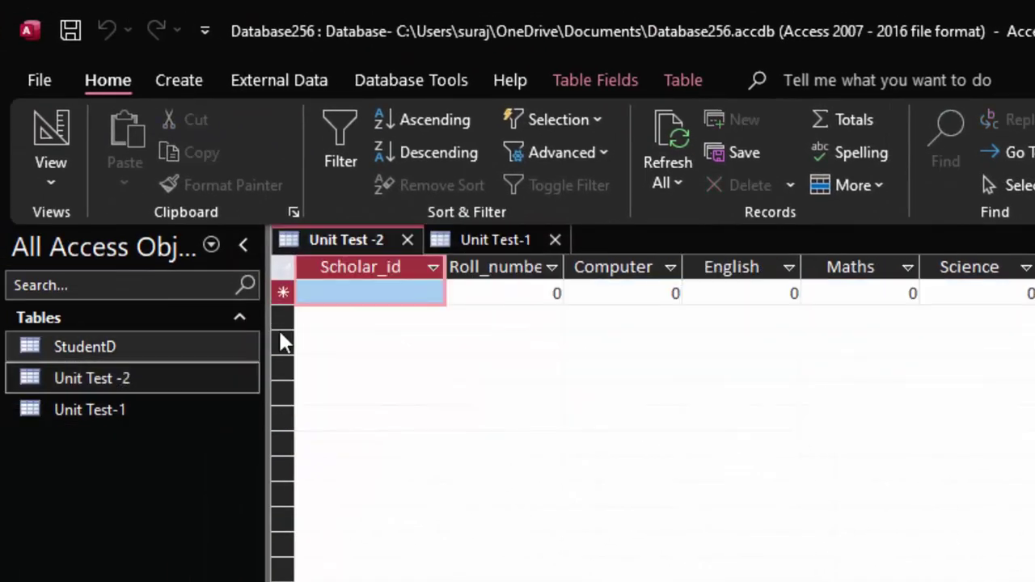
left_click(353, 292)
type("S")
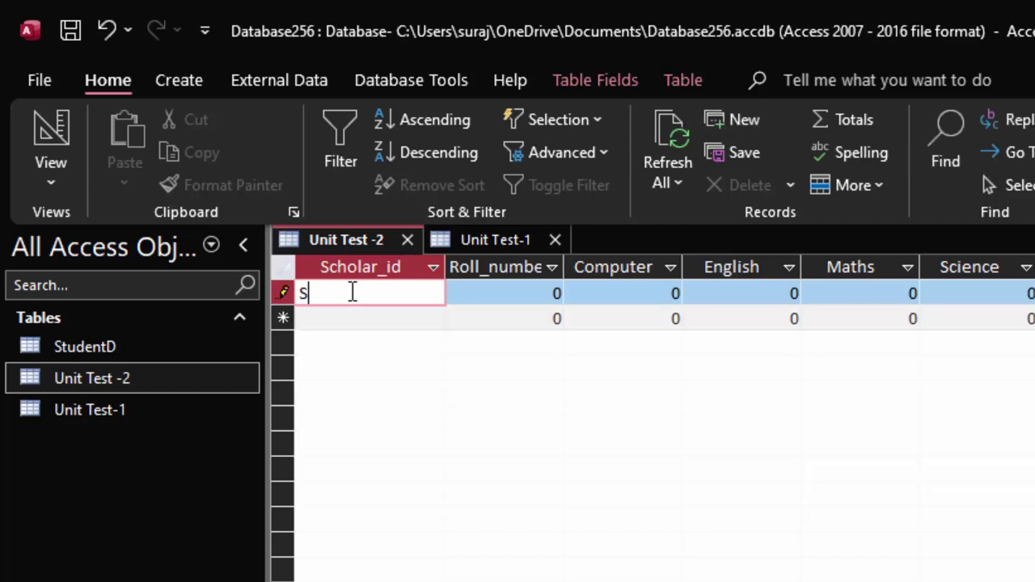
type("C001")
key("Tab")
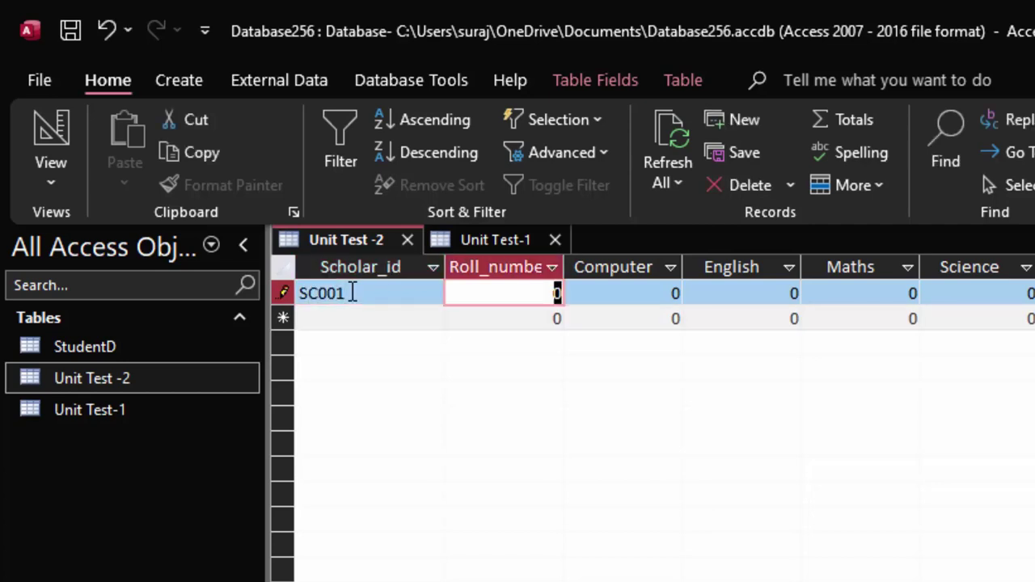
type("1")
key("Tab")
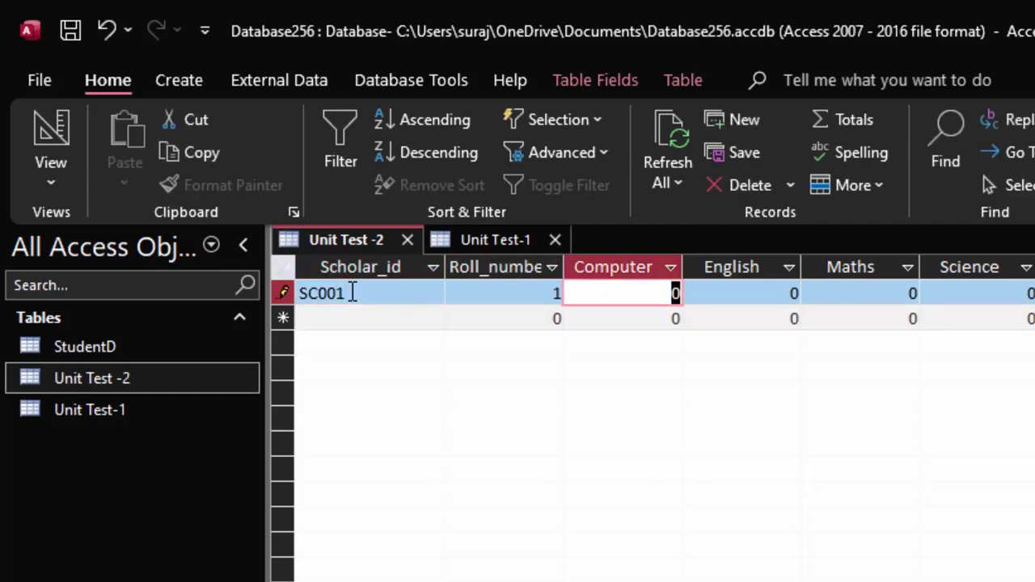
Enter SC001's marks 45, 66, 77, 56 and 77, moving to the new record row.
type("45")
key("Tab")
type("66")
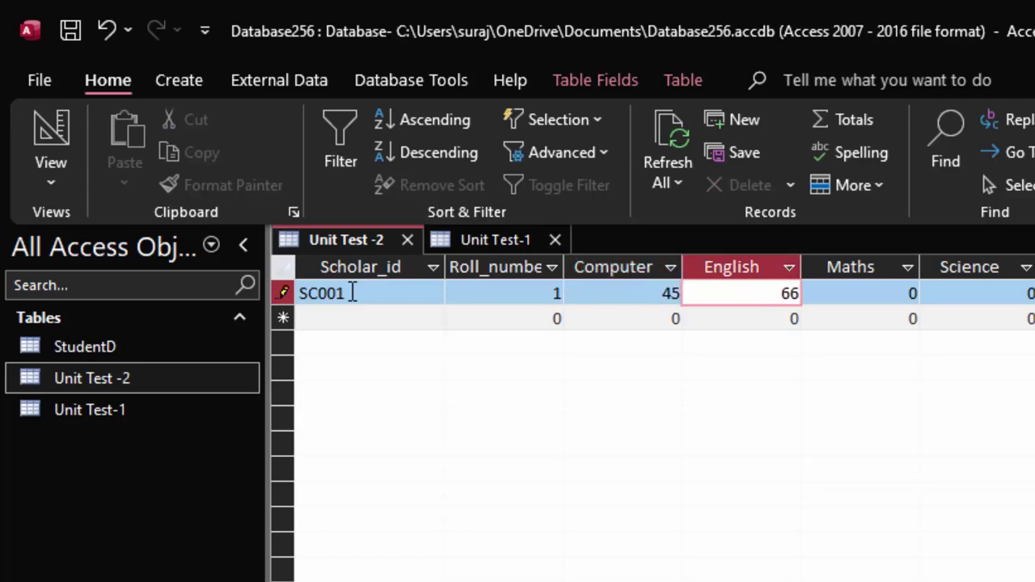
key("Tab")
type("77")
key("Tab")
type("5")
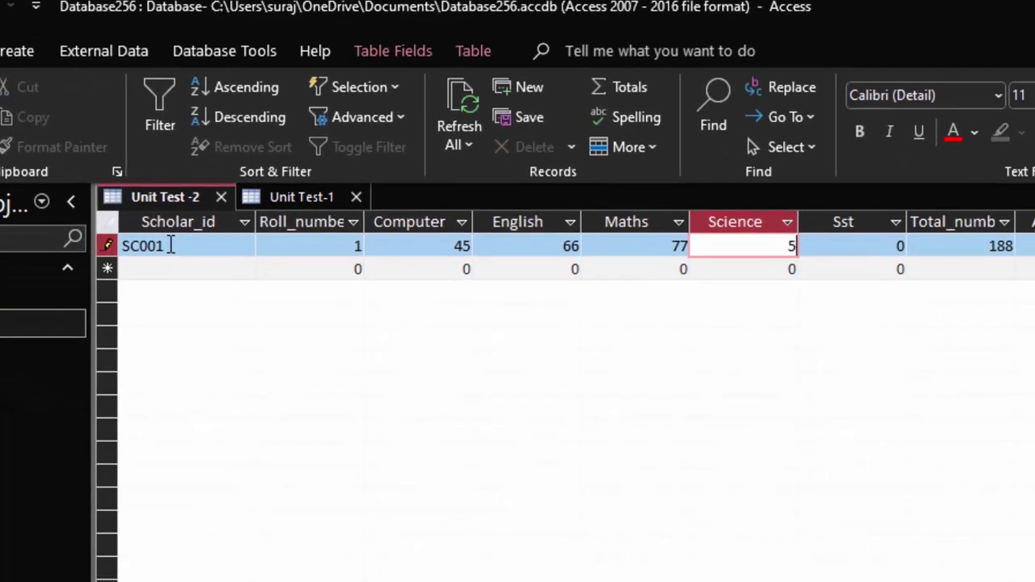
type("6")
key("Tab")
type("77")
key("Tab")
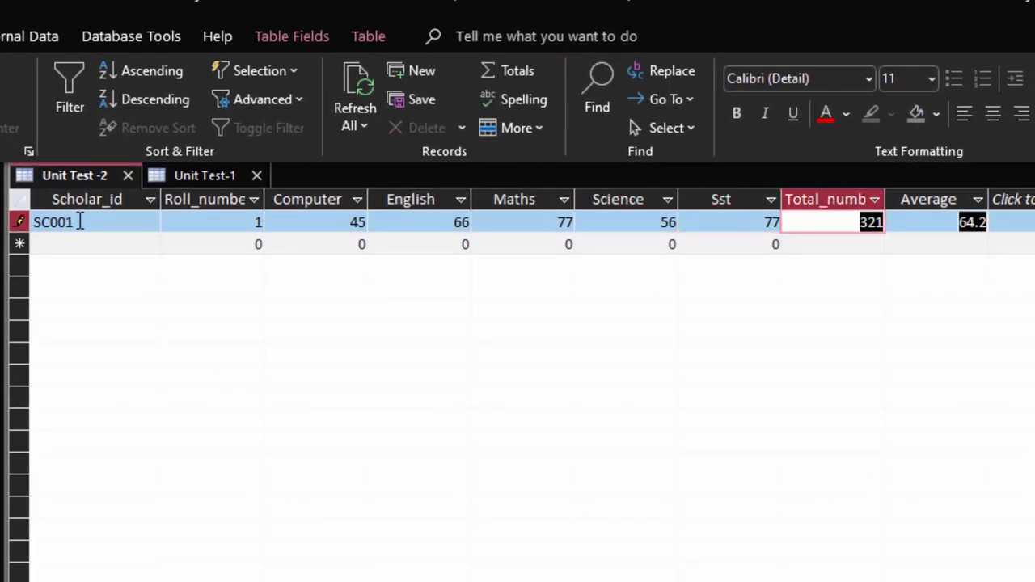
key("Tab")
key("Tab")
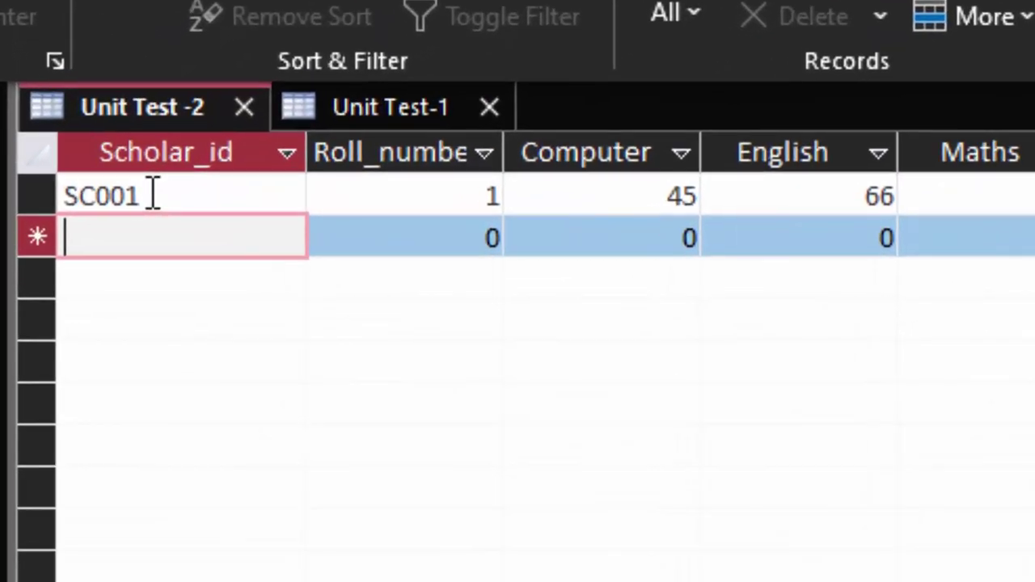
Start record SC002 with roll number 2 and Computer mark 55.
type("SC00")
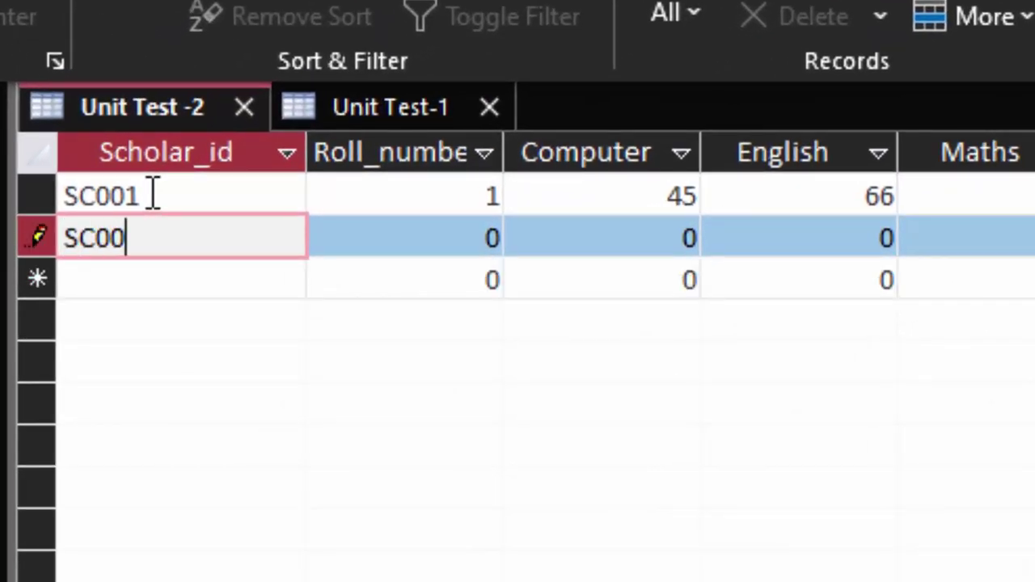
type("2")
key("Tab")
type("2")
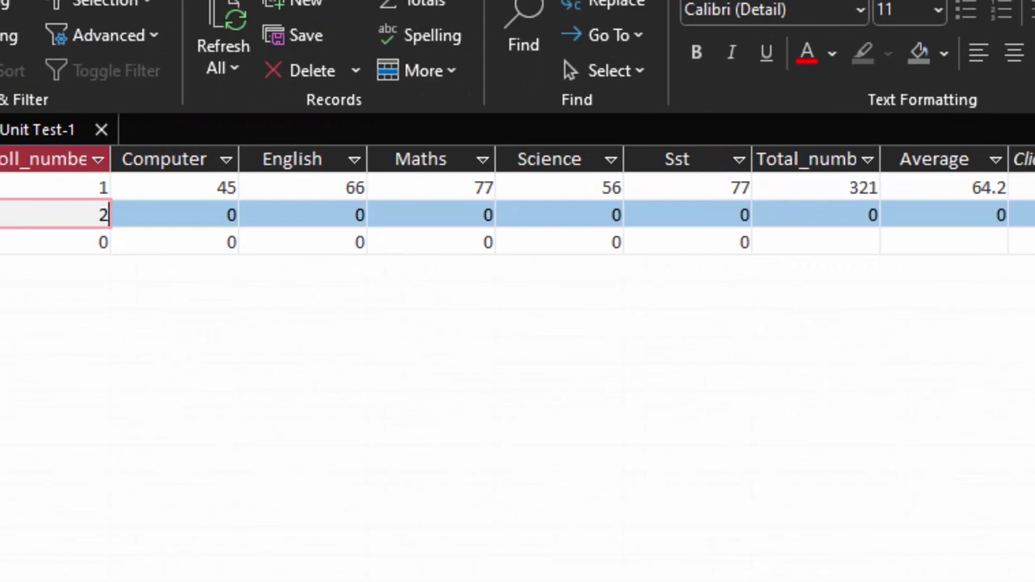
key("Tab")
key("BackSpace")
type("55")
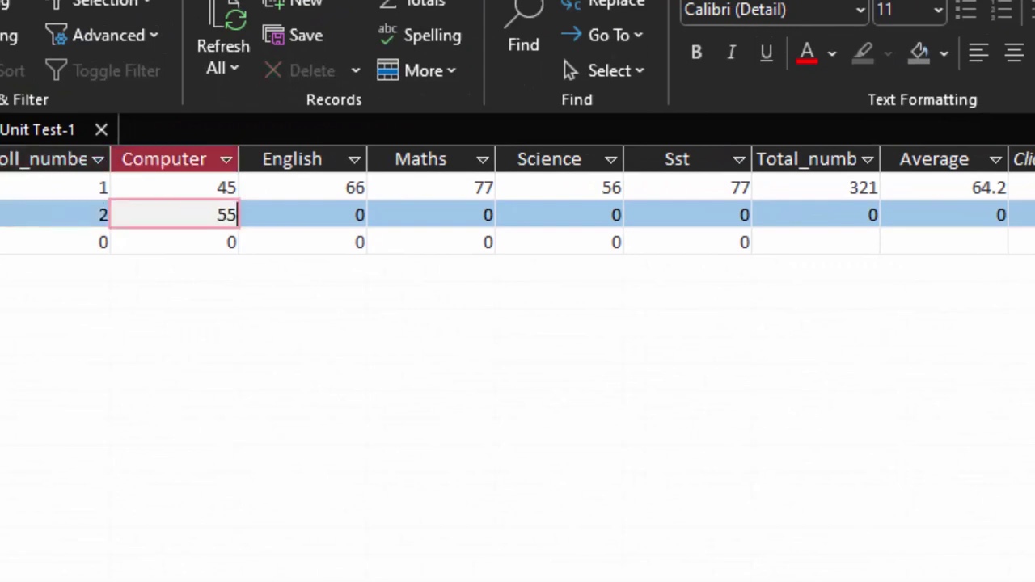
type("66")
key("BackSpace")
key("BackSpace")
Enter SC002's remaining marks 44, 35, 77, 56 and begin record SC003.
key("Tab")
type("44")
key("Tab")
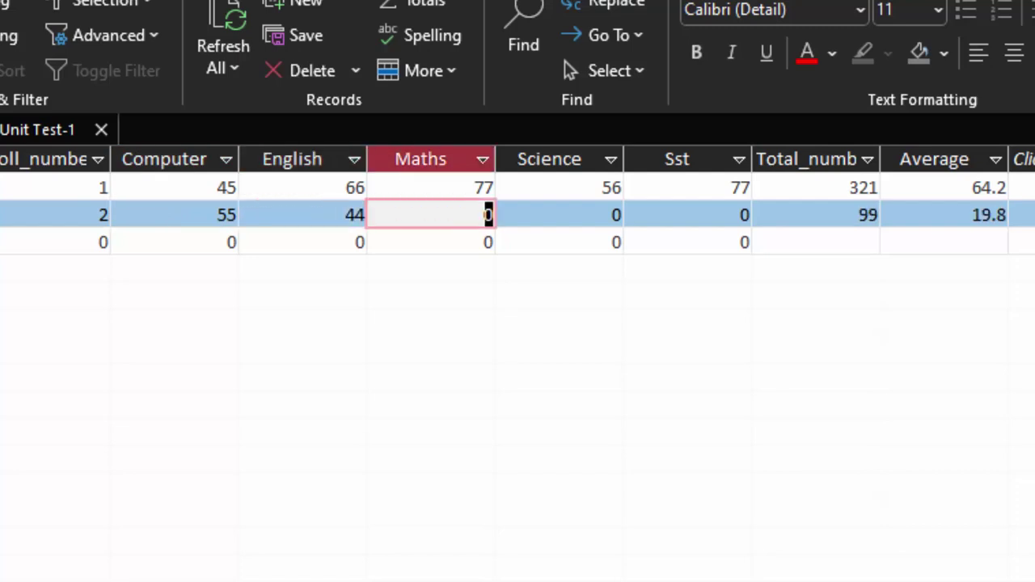
type("35")
key("Tab")
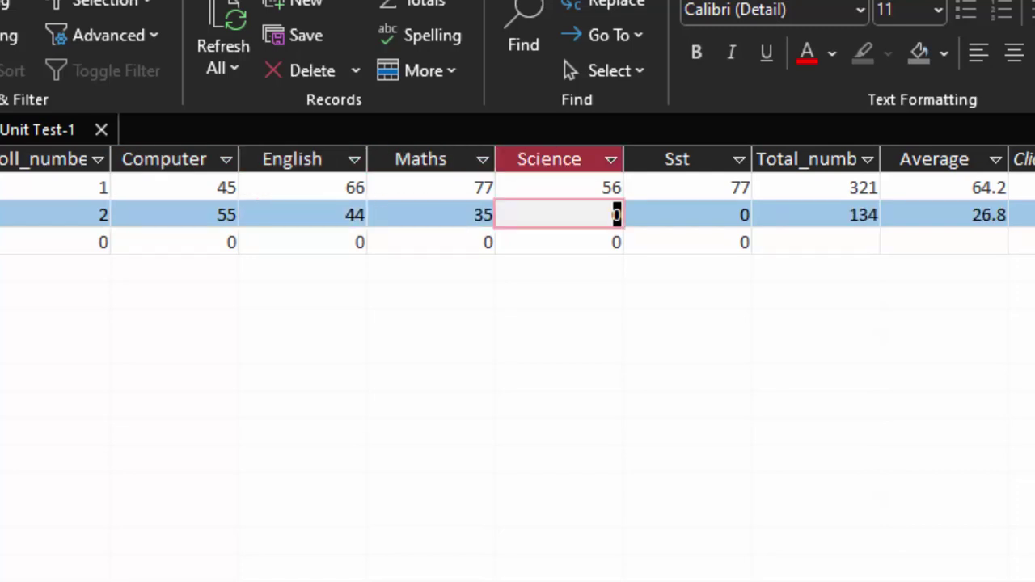
type("77")
key("Tab")
type("56")
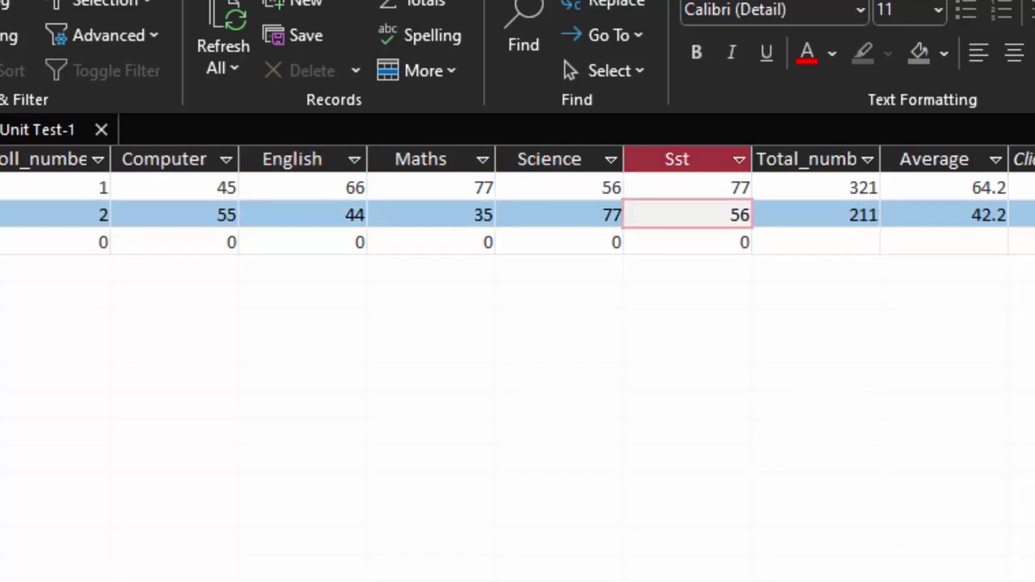
key("Tab")
key("Tab")
key("Tab")
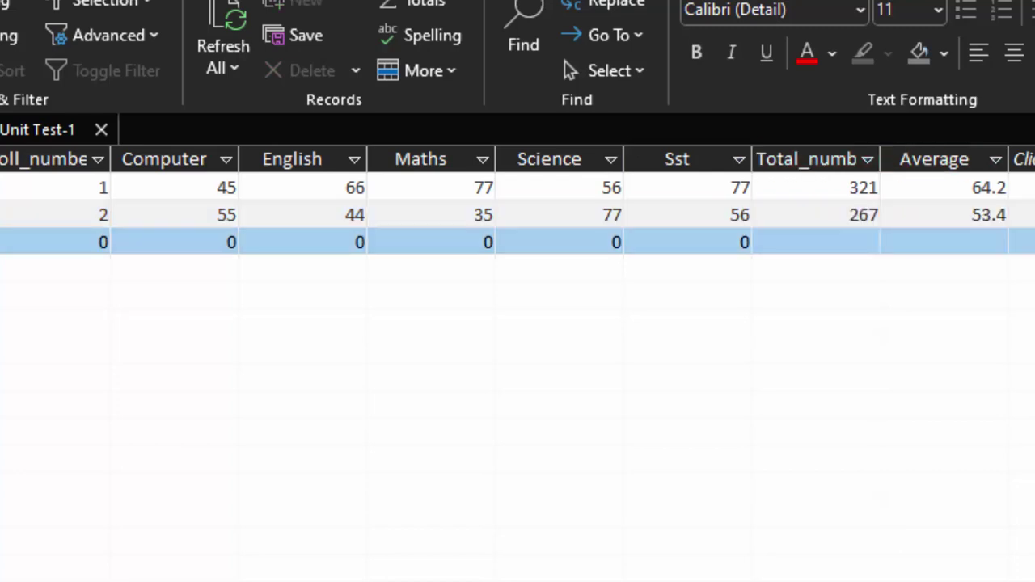
type("3")
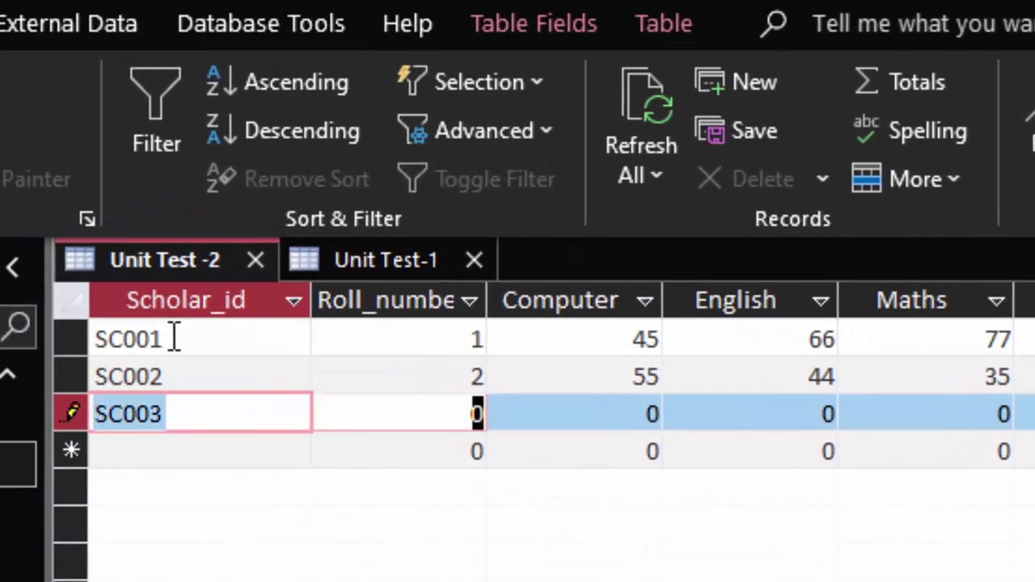
Complete record SC003 with roll 3, Computer 88, Maths 65, Science 76 and Sst 54.
key("Tab")
type("3")
key("Tab")
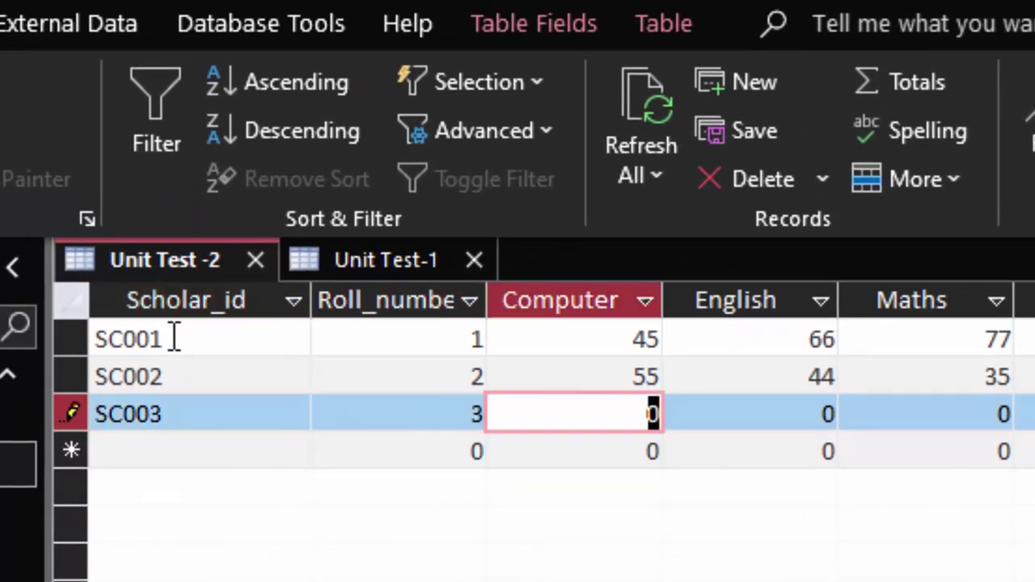
type("55")
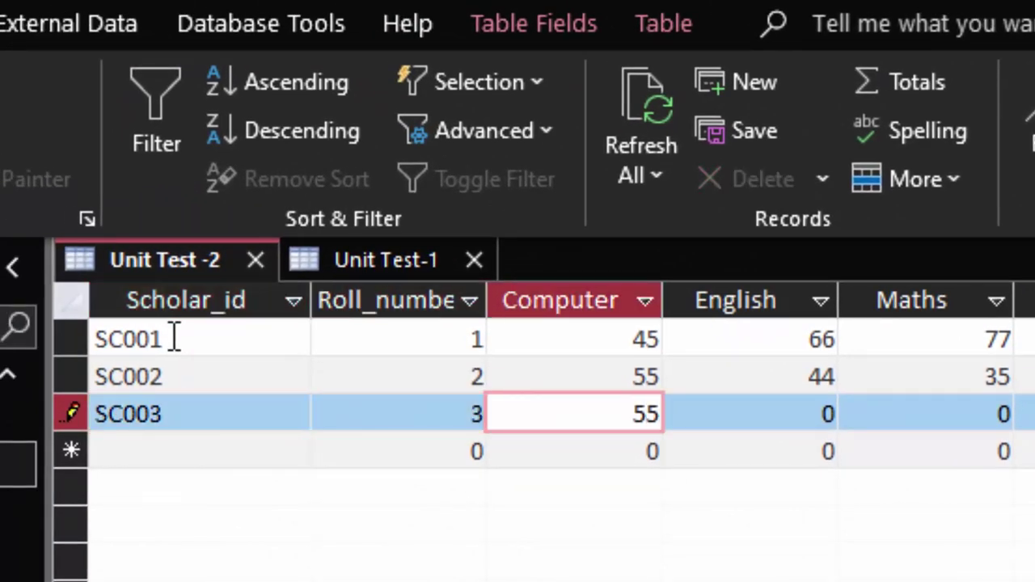
type("88")
key("BackSpace")
key("BackSpace")
key("Tab")
type("88")
key("Tab")
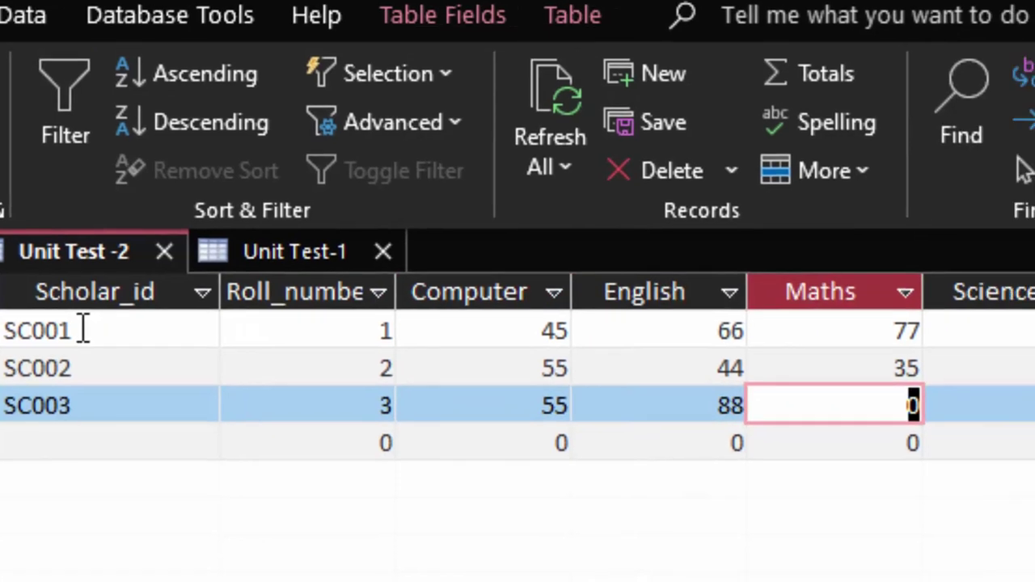
key("BackSpace")
type("65")
key("Tab")
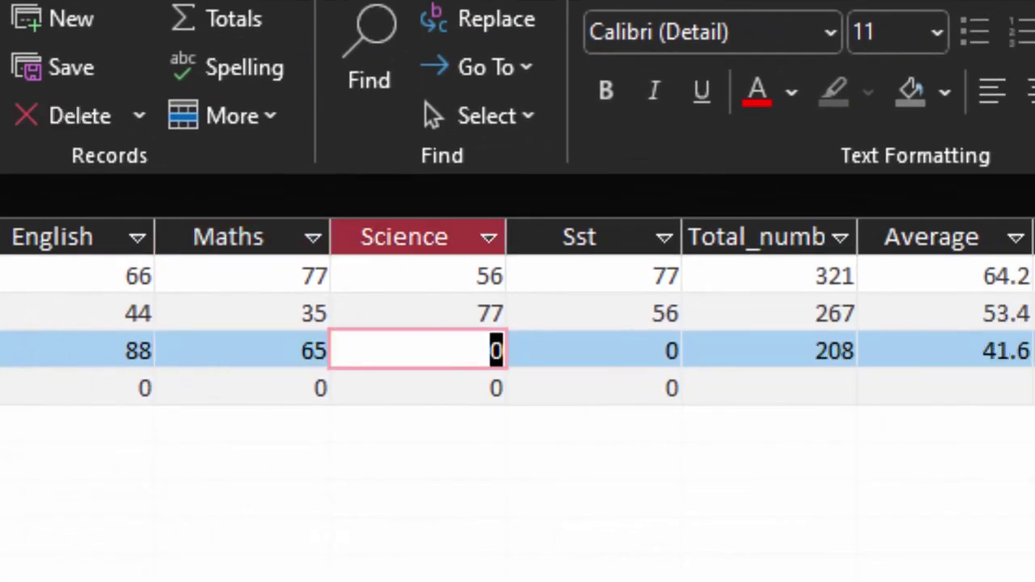
type("76")
key("Tab")
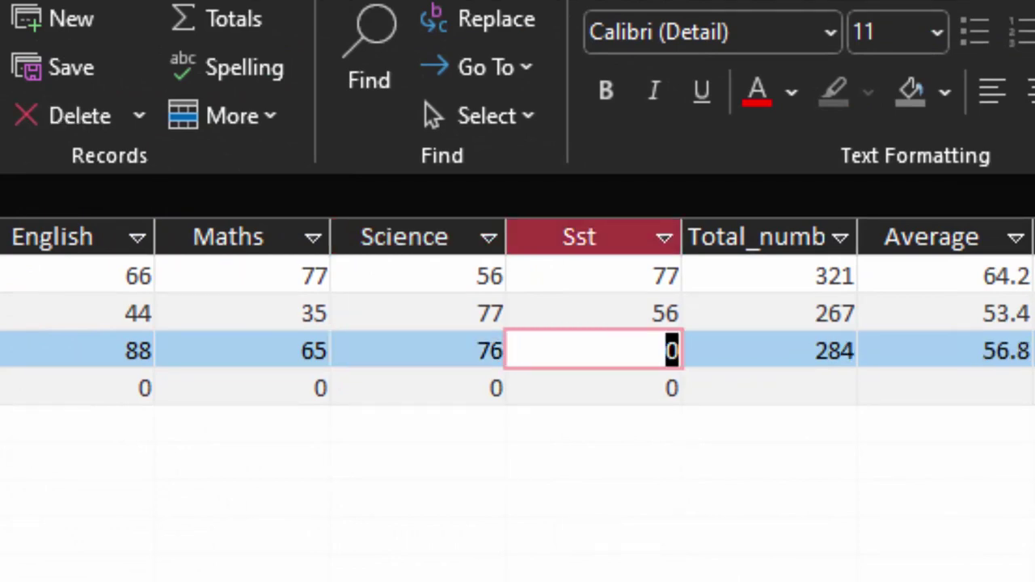
type("54")
key("Tab")
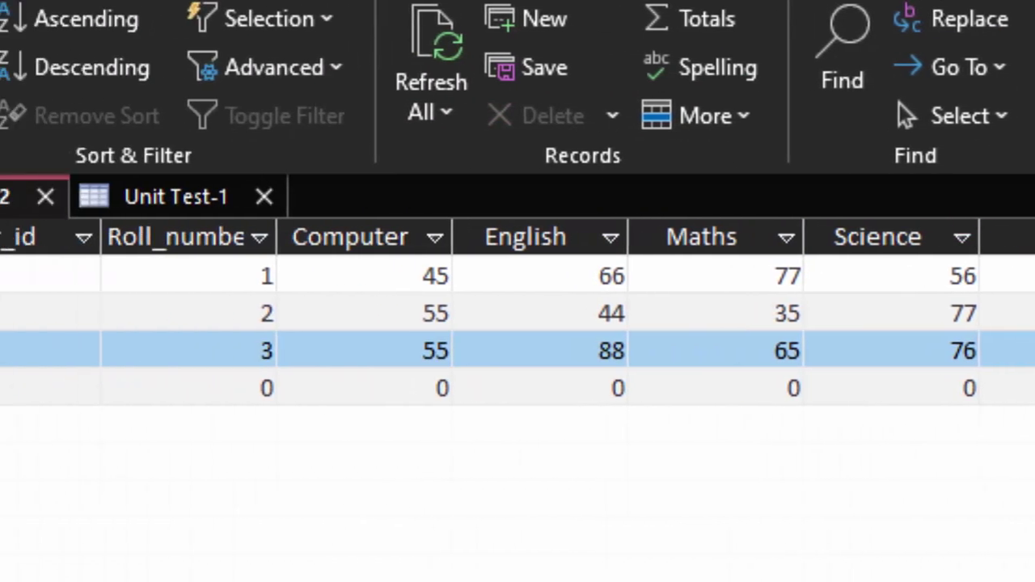
key("Tab")
Add record SC004 with roll 4 and marks 35, 66, 76, 88 and Sst 65.
type("C)")
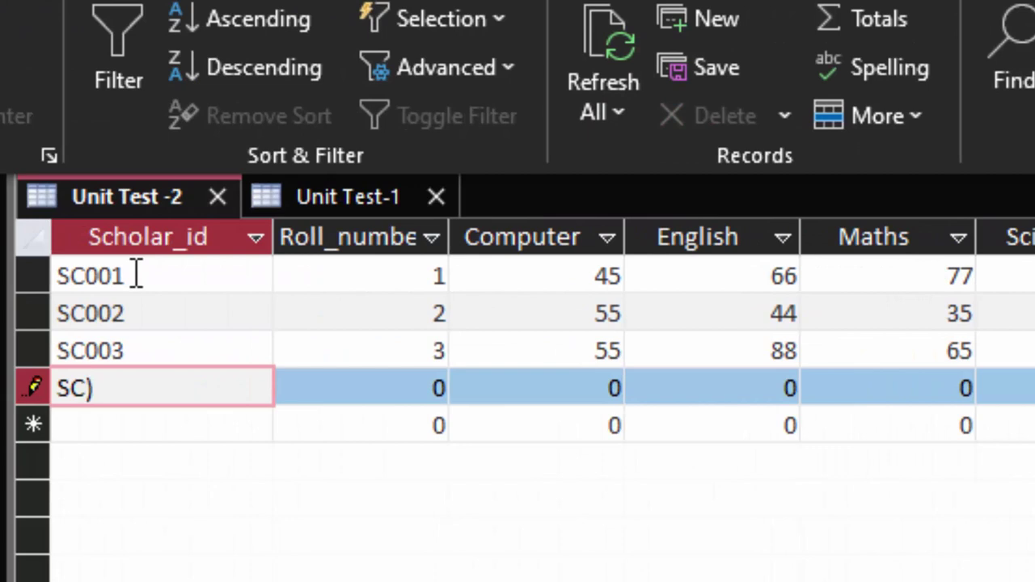
type(")")
key("BackSpace")
key("BackSpace")
key("BackSpace")
type("004")
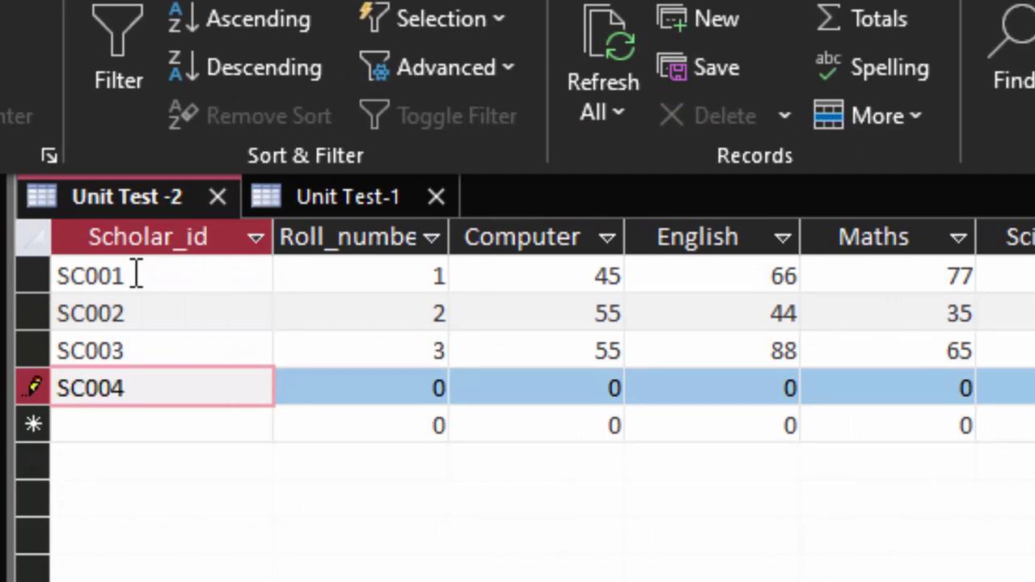
key("Tab")
key("BackSpace")
type("4")
key("Tab")
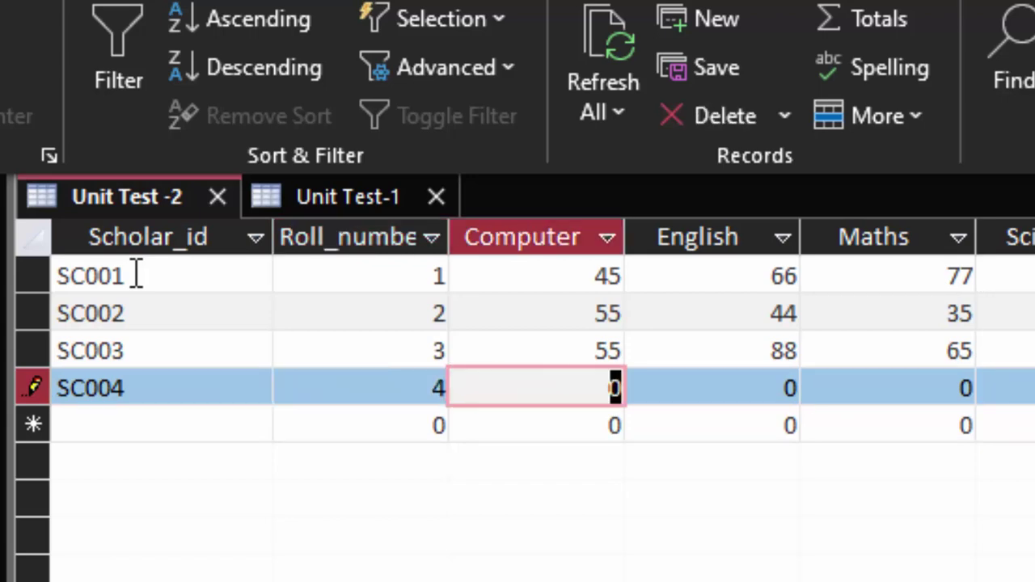
type("35")
key("Tab")
type("6")
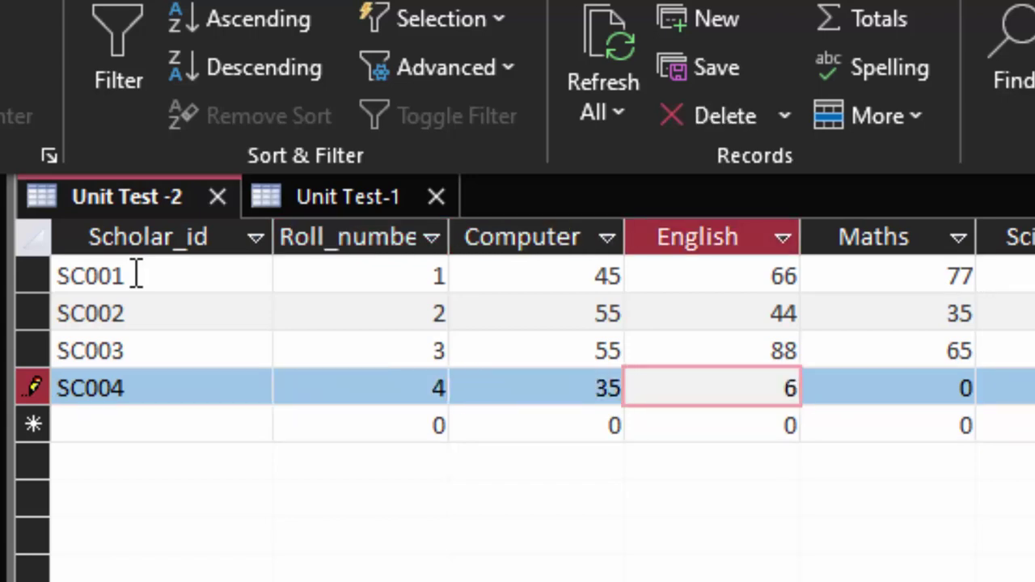
type("6")
key("Tab")
type("76")
key("Tab")
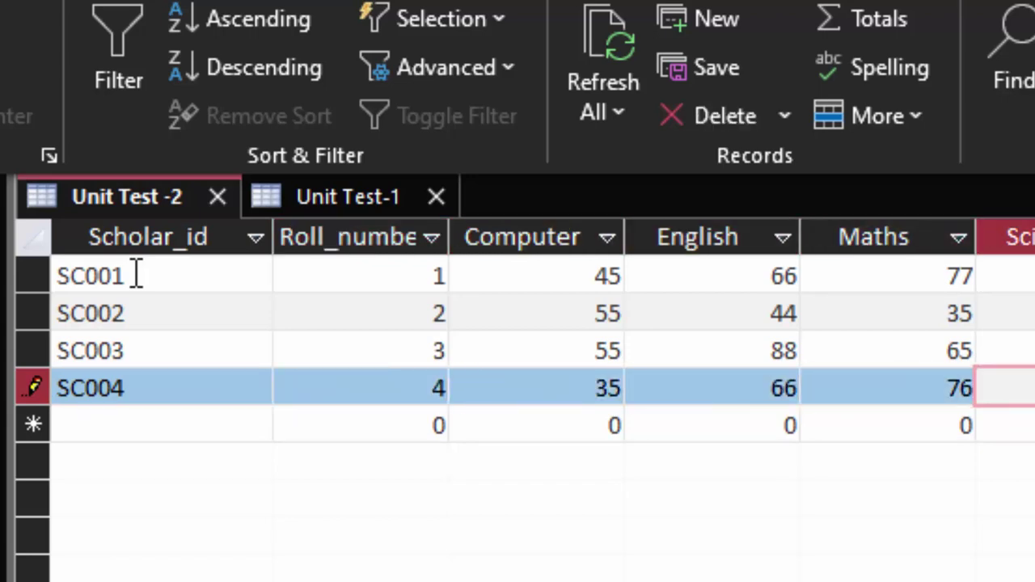
type("88")
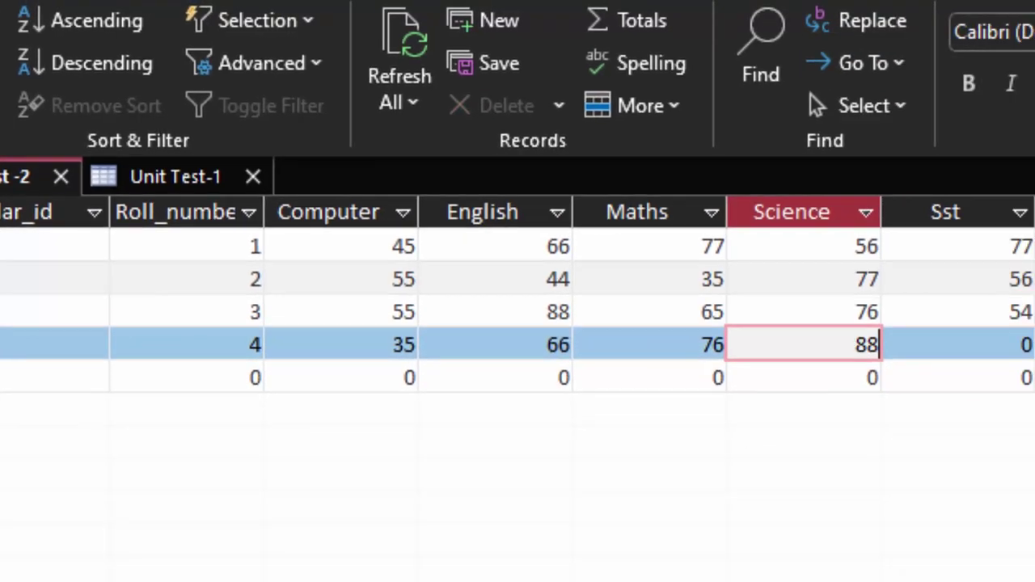
key("Tab")
key("BackSpace")
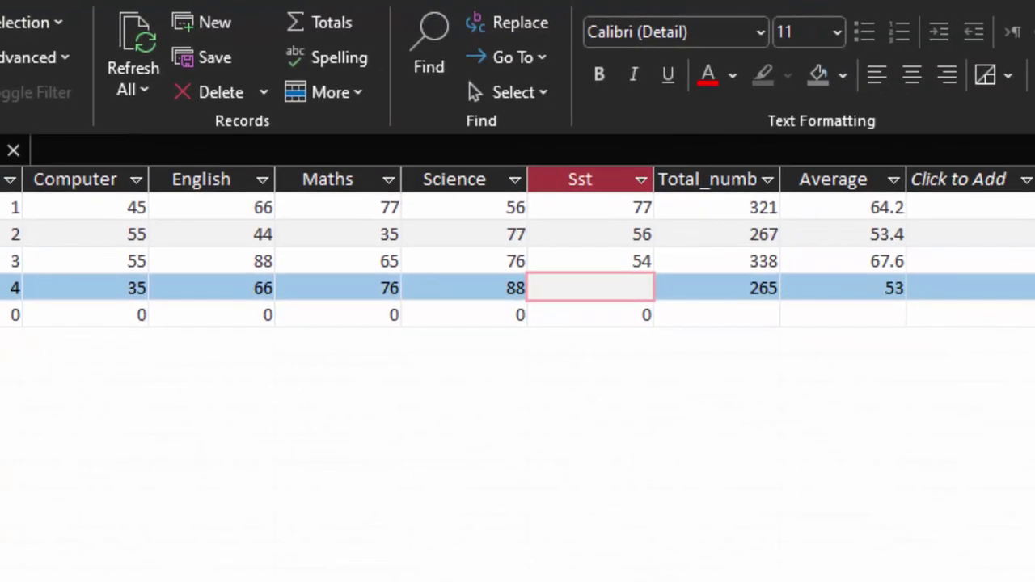
type("65")
key("Tab")
key("Tab")
key("Tab")
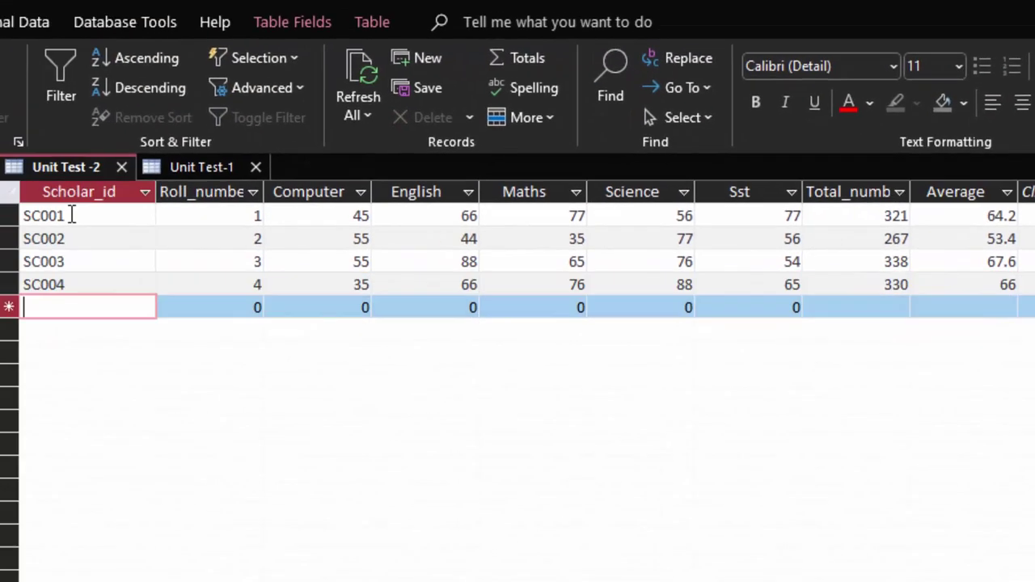
Add record SC005 with roll 5 and marks 66, 55, 44, 88, 87, totalling 340.
type("SC")
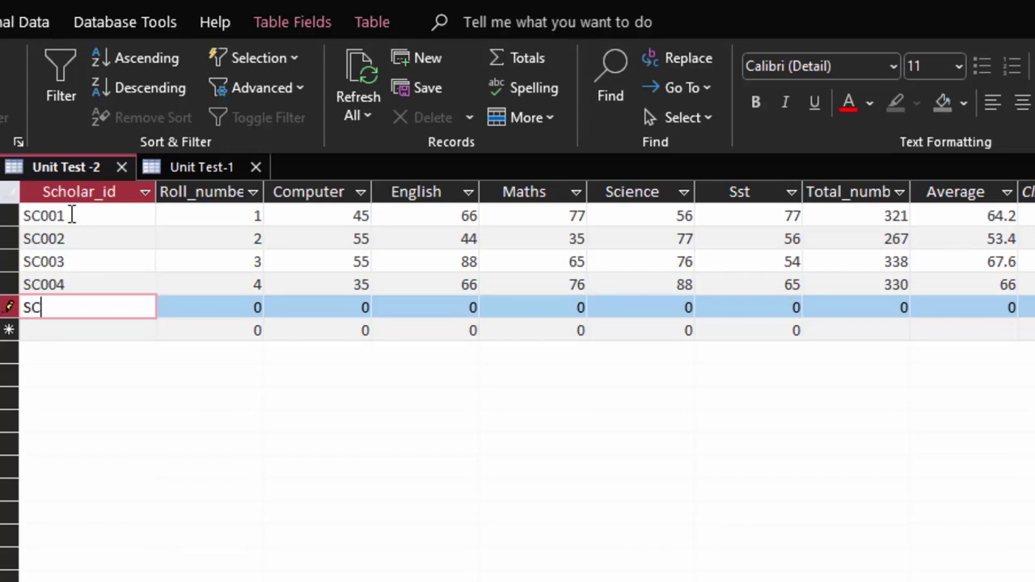
type("005")
key("Tab")
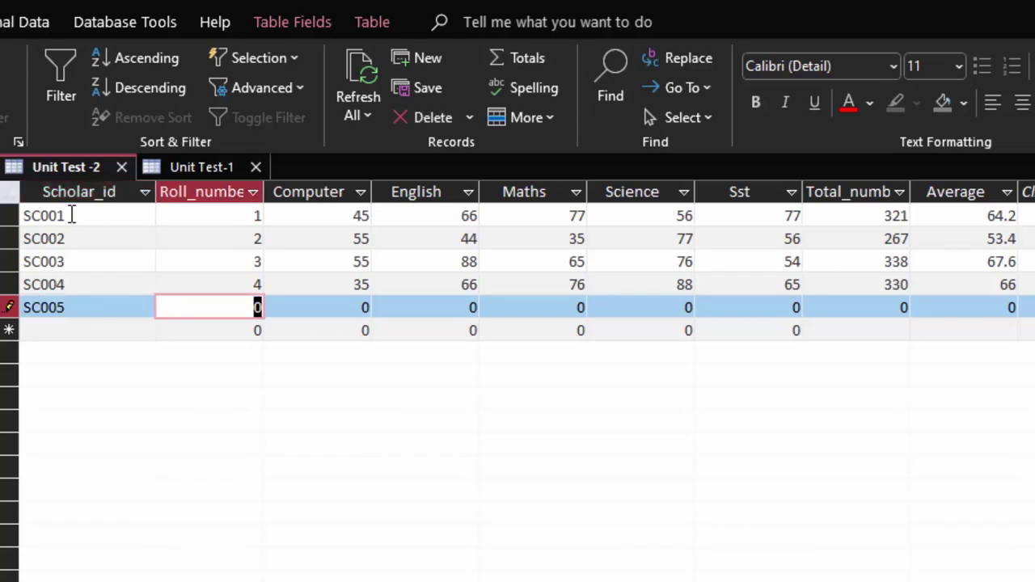
type("5")
key("Tab")
type("66")
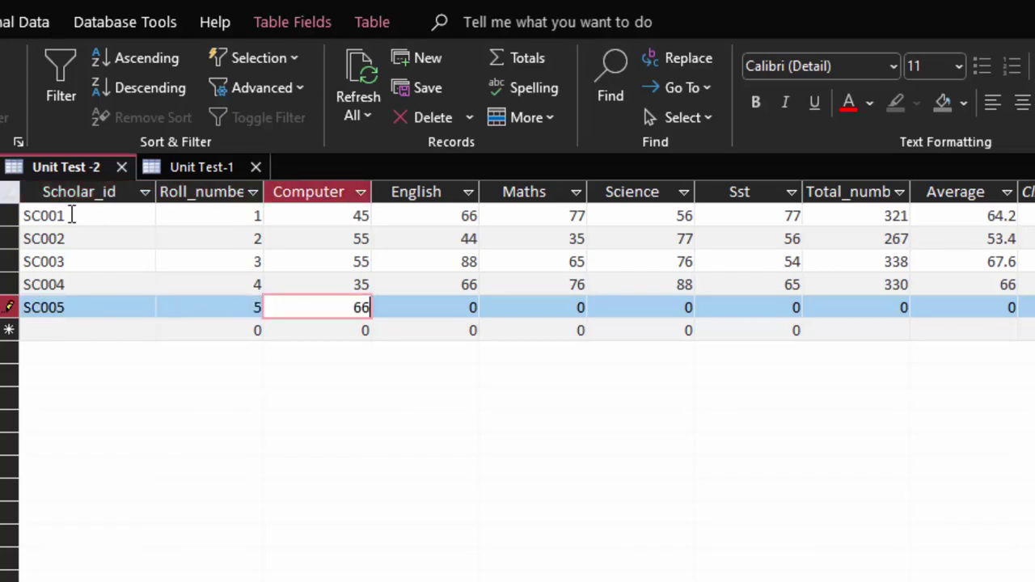
key("Tab")
type("55")
key("Tab")
key("BackSpace")
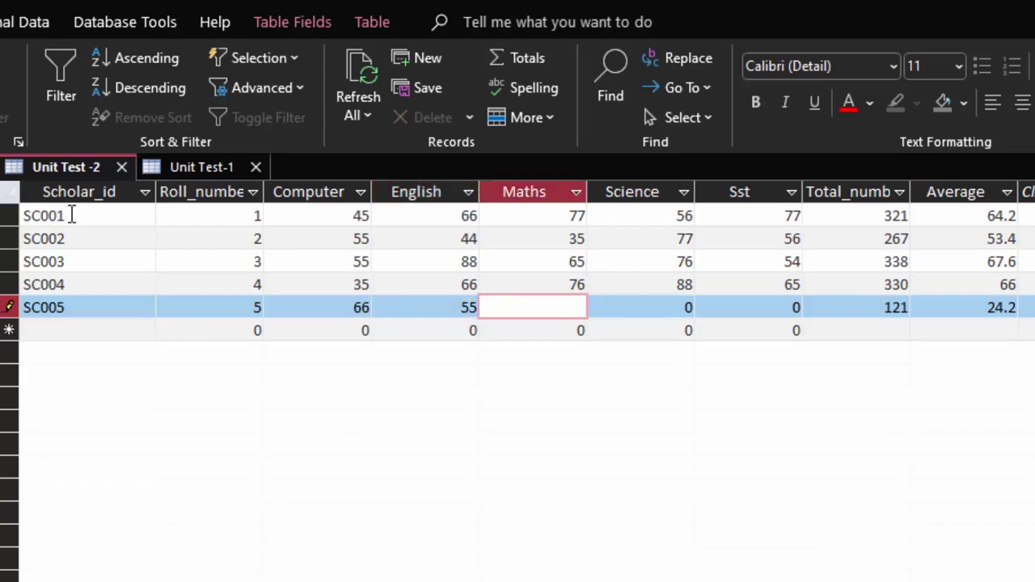
type("44")
key("Tab")
type("88")
key("Tab")
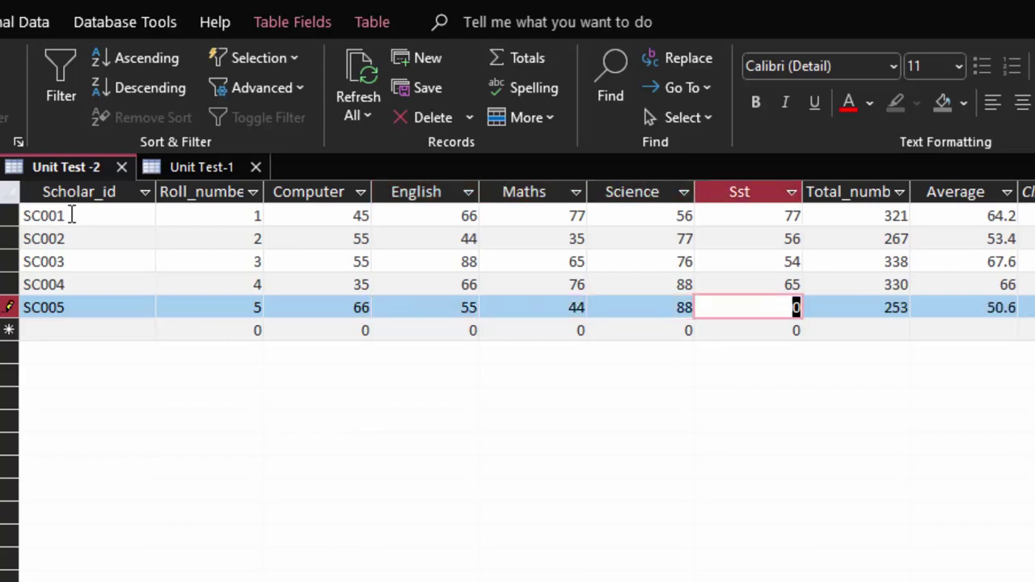
type("87")
key("Tab")
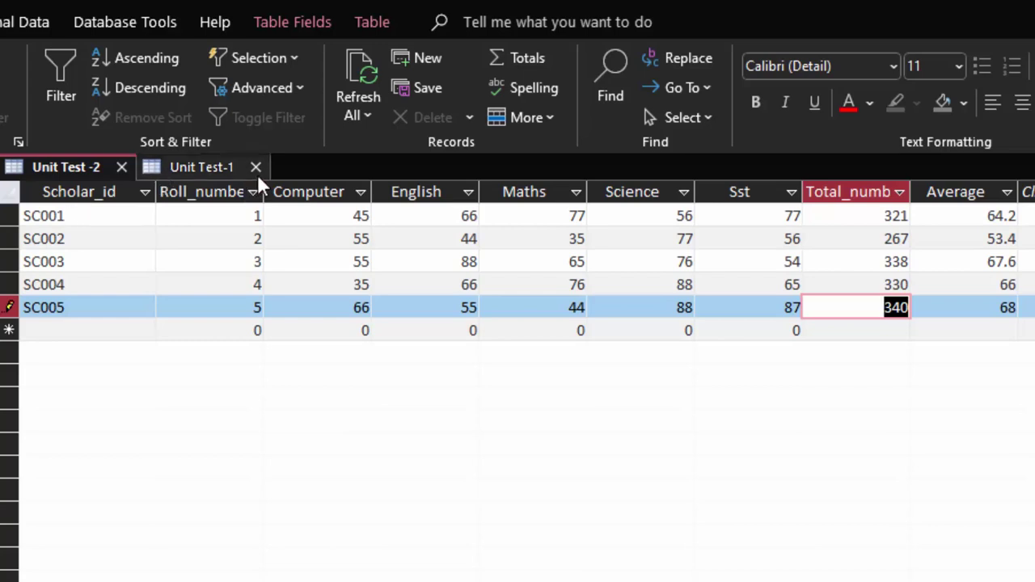
Close Unit Test -2 saving its layout, close Unit Test-1, and show the Database Tools ribbon.
left_click(123, 167)
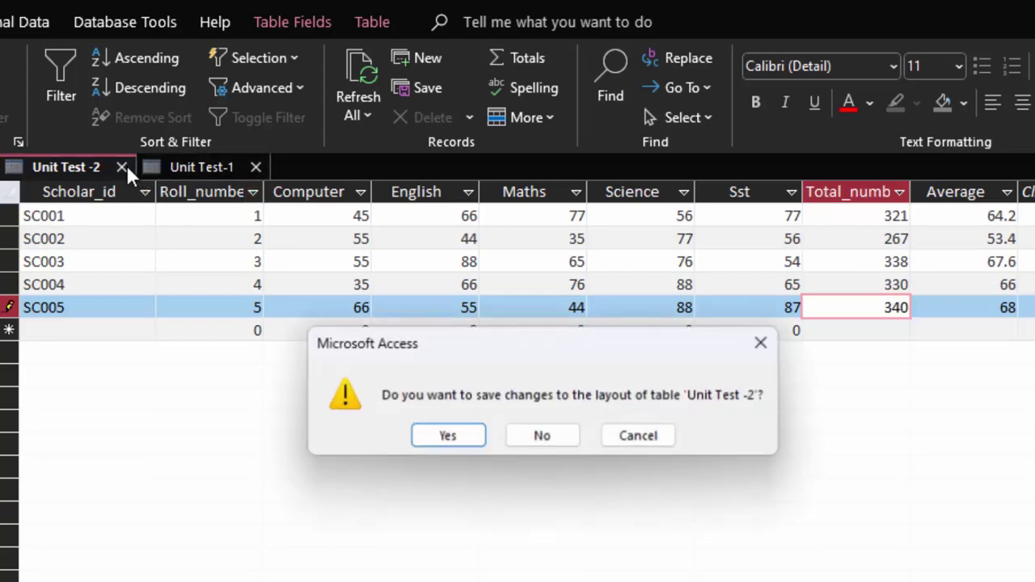
left_click(457, 436)
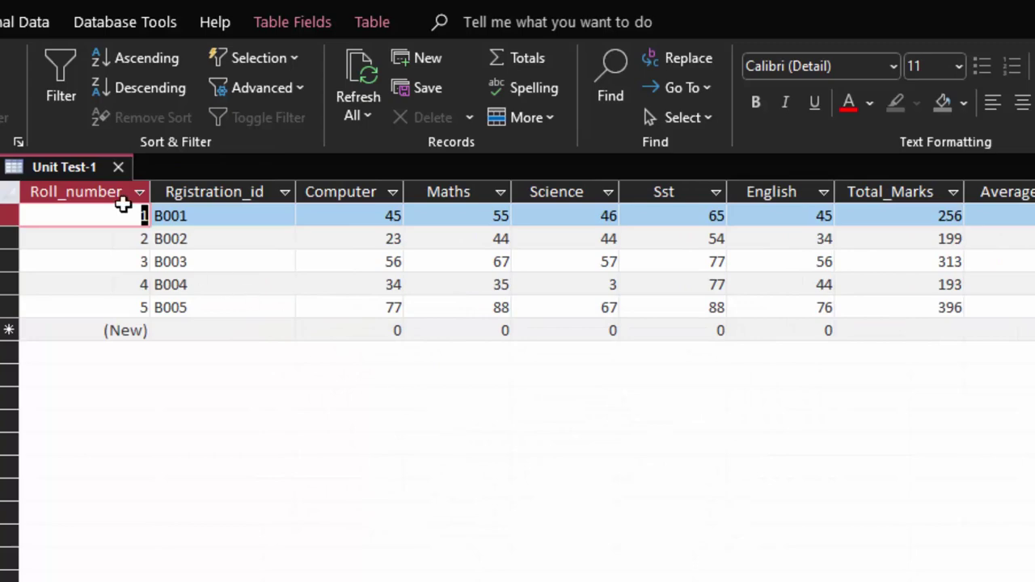
left_click(118, 168)
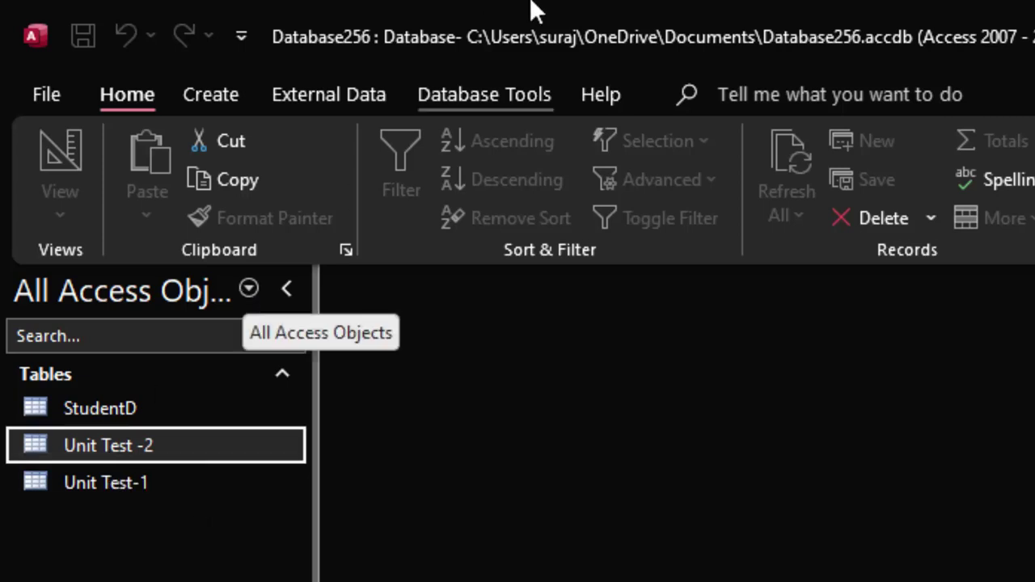
left_click(482, 94)
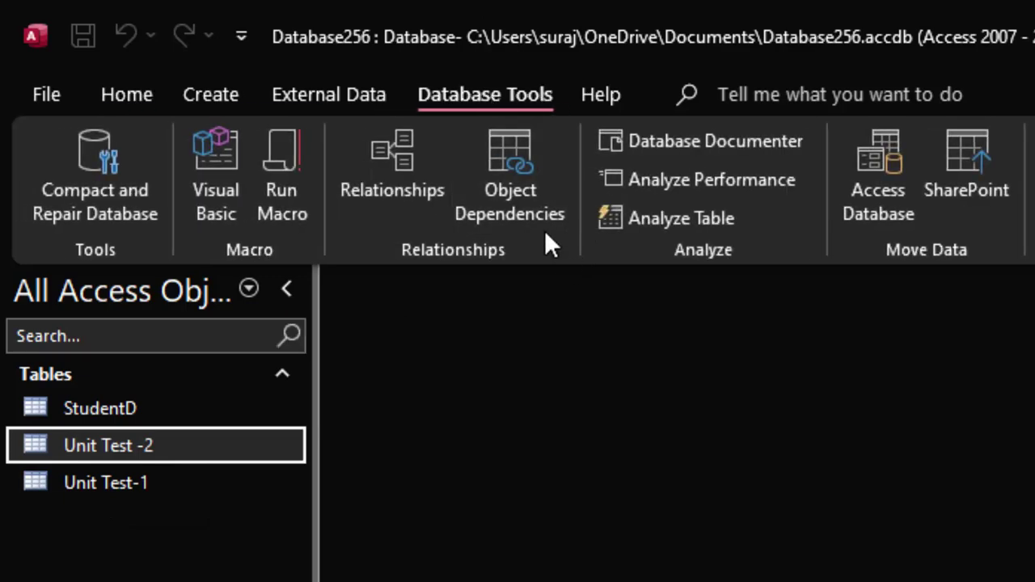
Add StudentD, Unit Test-1 and Unit Test -2 to Relationships and drag Registration_id onto Rgistration_id.
left_click(396, 156)
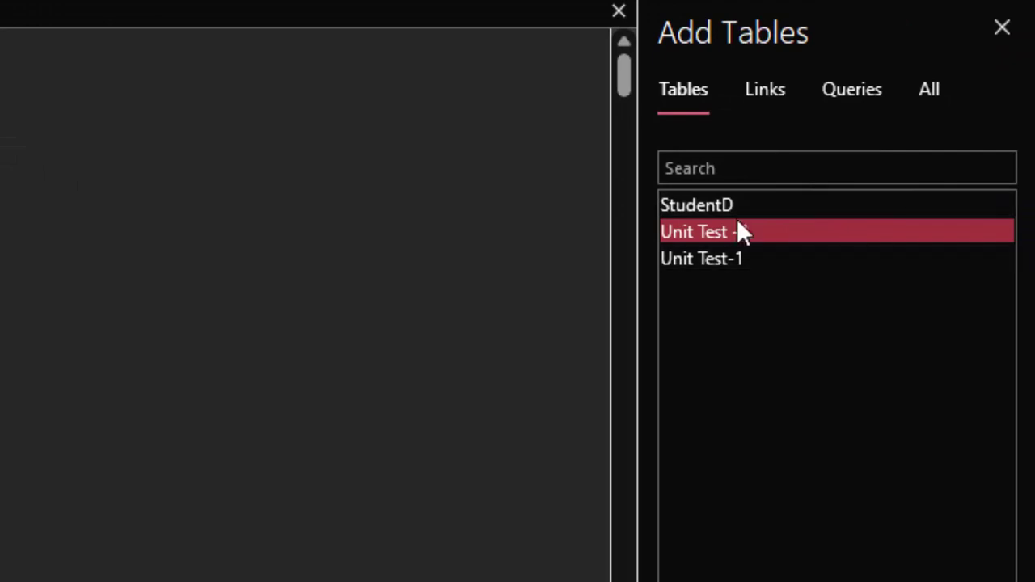
mouse_move(732, 202)
left_mouse_down()
mouse_move(78, 237)
mouse_move(16, 210)
left_mouse_up()
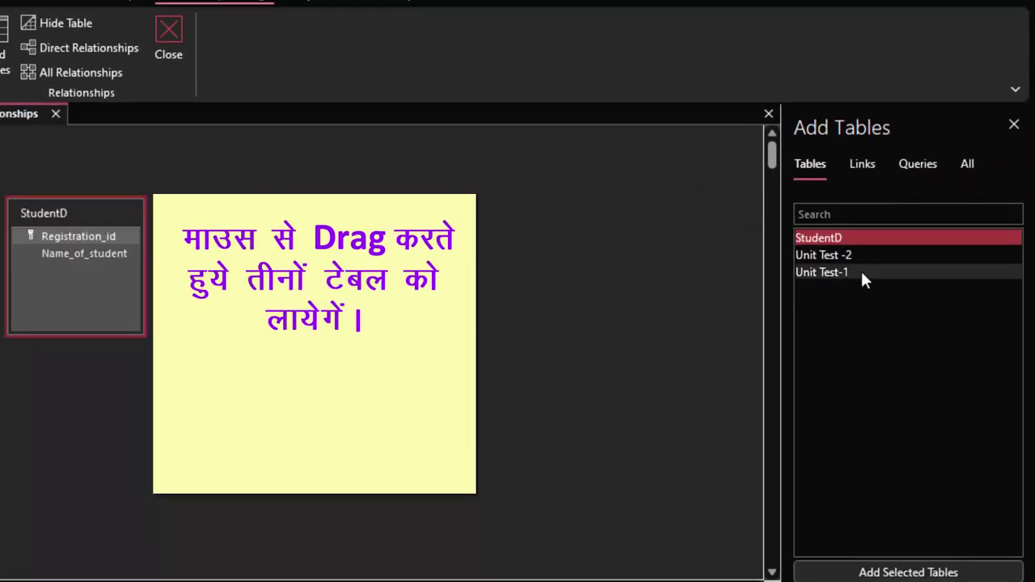
mouse_move(812, 272)
left_mouse_down()
mouse_move(275, 233)
mouse_move(277, 213)
left_mouse_up()
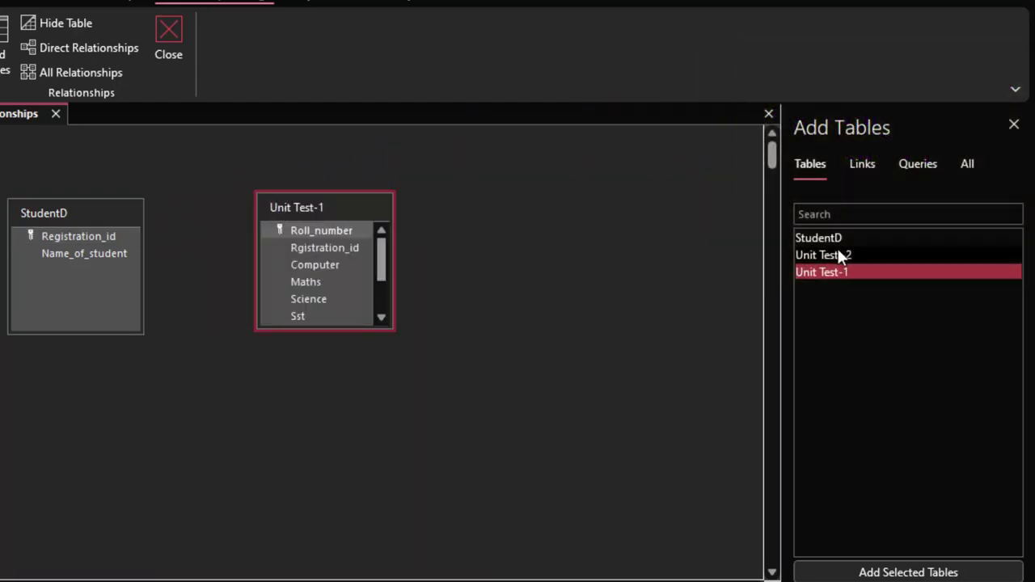
left_click_drag(838, 255, 506, 209)
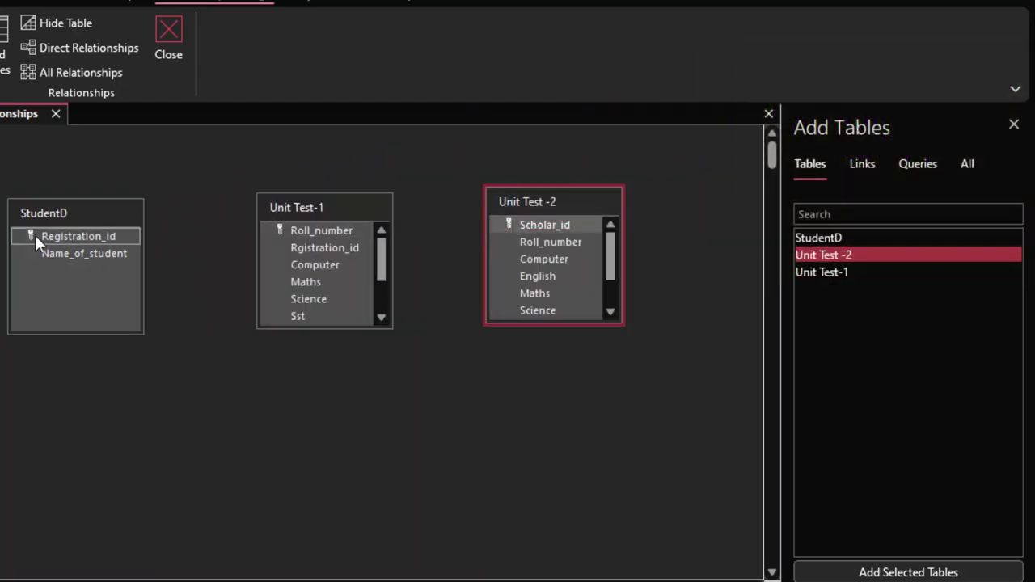
left_click_drag(60, 235, 304, 247)
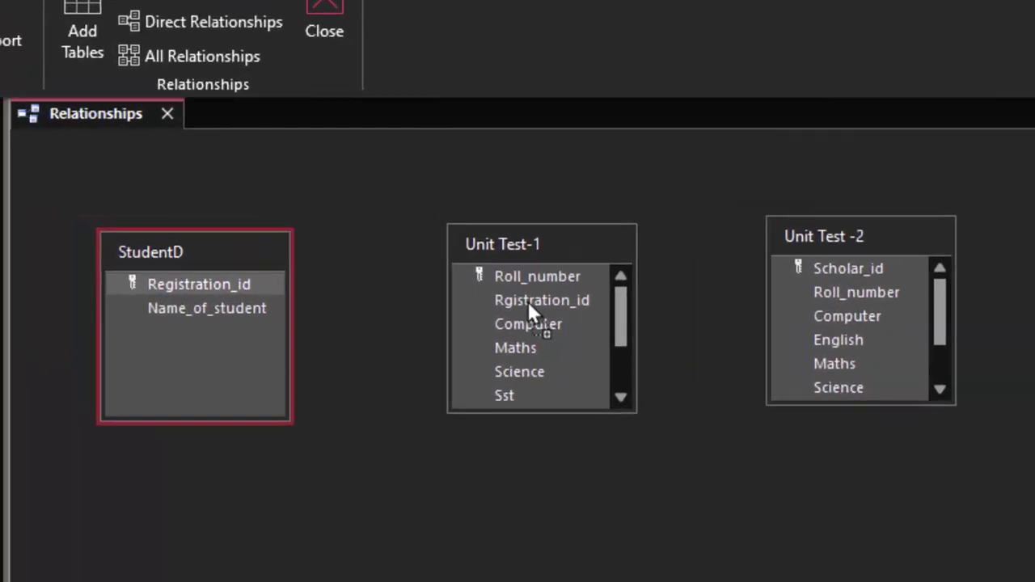
left_click_drag(380, 270, 381, 268)
Create the StudentD to Unit Test-1 link with enforced integrity, cascade updates and cascade deletes.
left_click(476, 270)
left_click(483, 296)
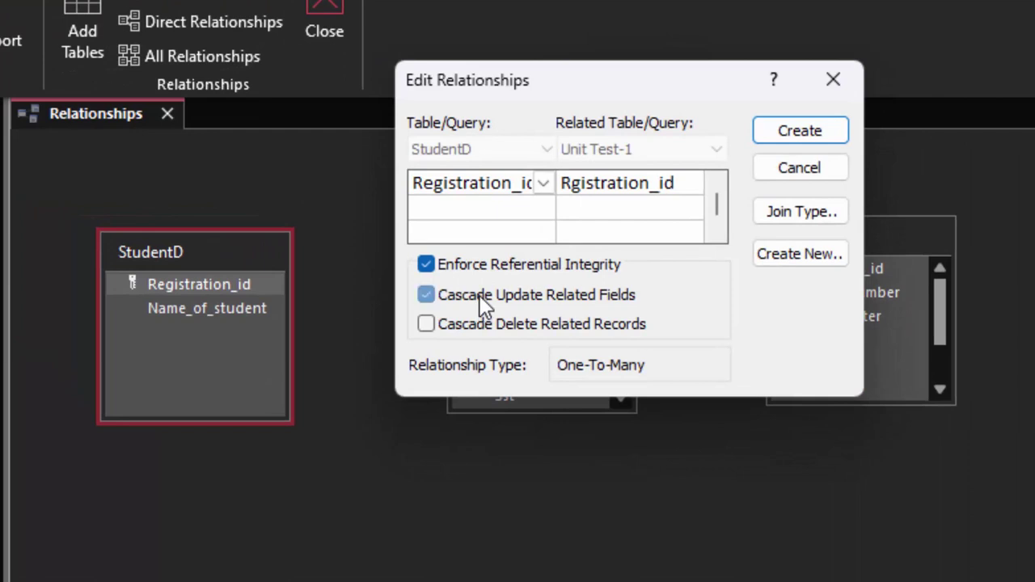
left_click(485, 324)
left_click(818, 133)
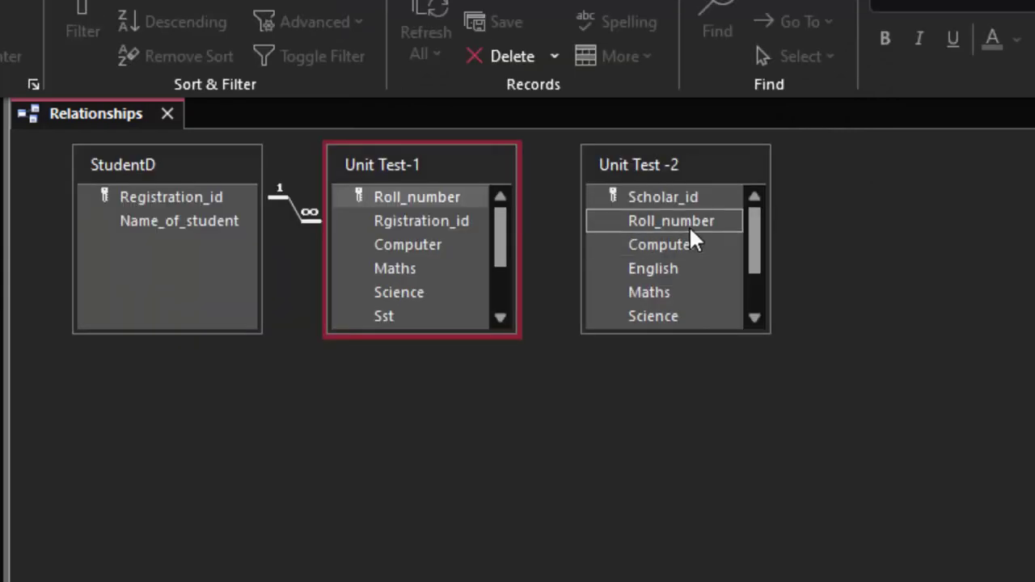
Link Unit Test-1 to Unit Test -2 on Roll_number with enforced integrity and both cascades.
left_click(438, 197)
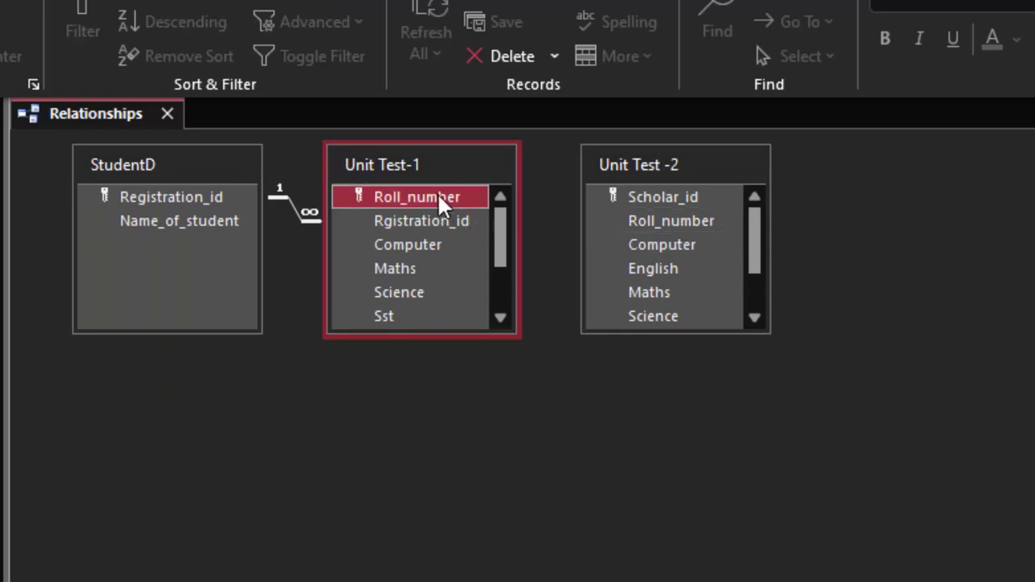
left_click_drag(438, 197, 647, 216)
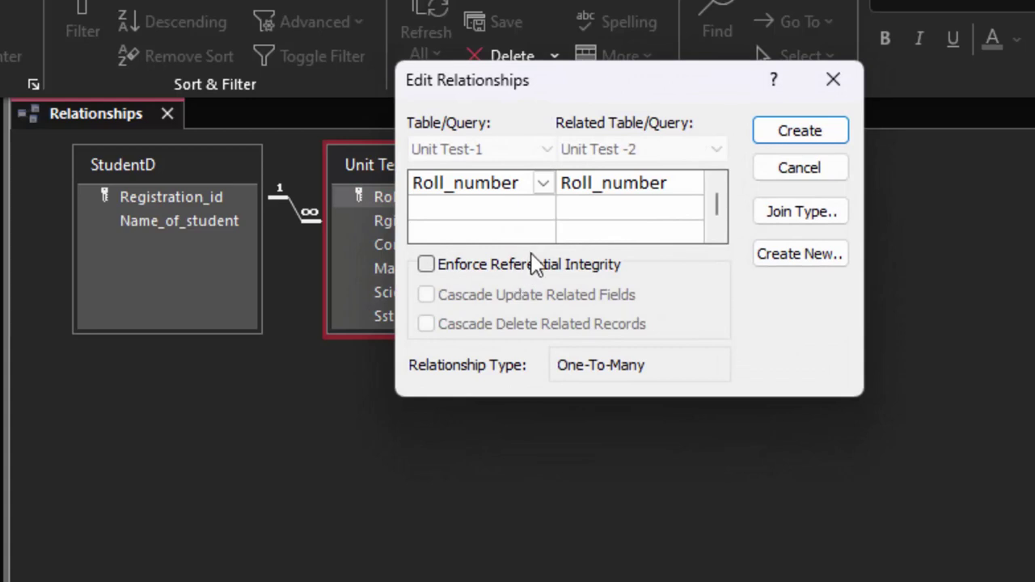
left_click(534, 264)
left_click(529, 296)
left_click(534, 325)
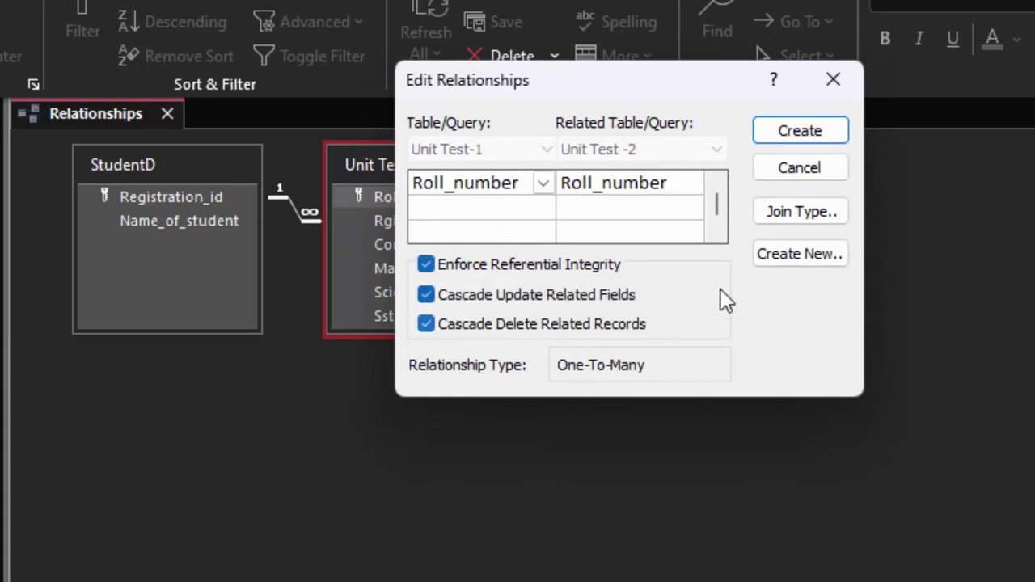
left_click(809, 129)
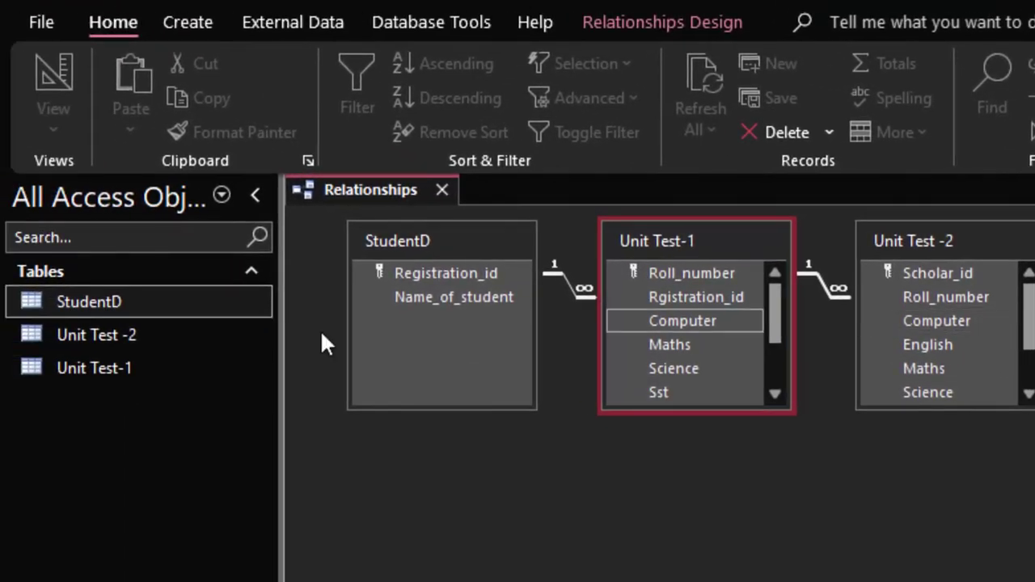
Open StudentD and expand B001 to its Unit Test-1 marks and linked SC001 record.
double_click(148, 306)
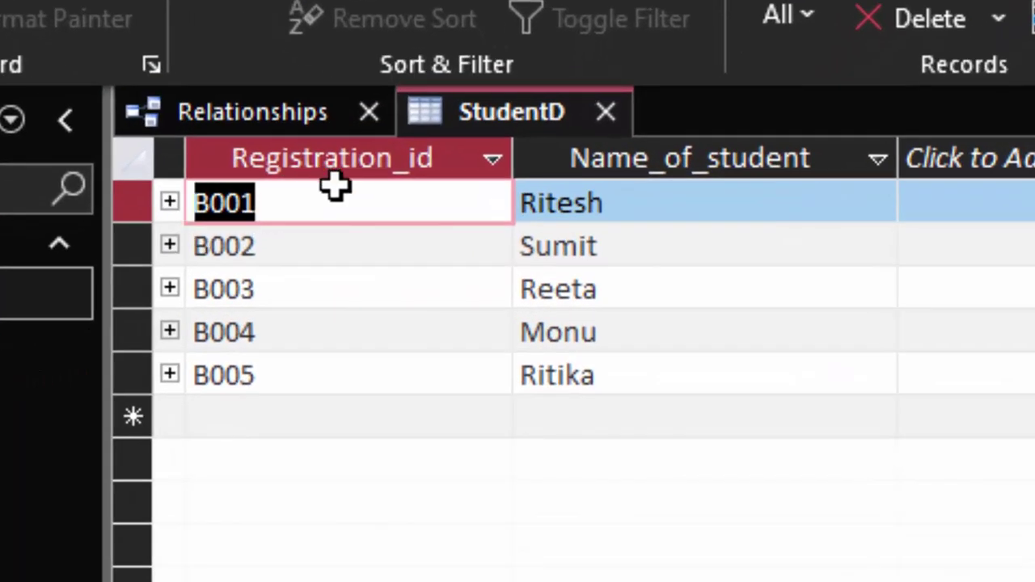
left_click(663, 202)
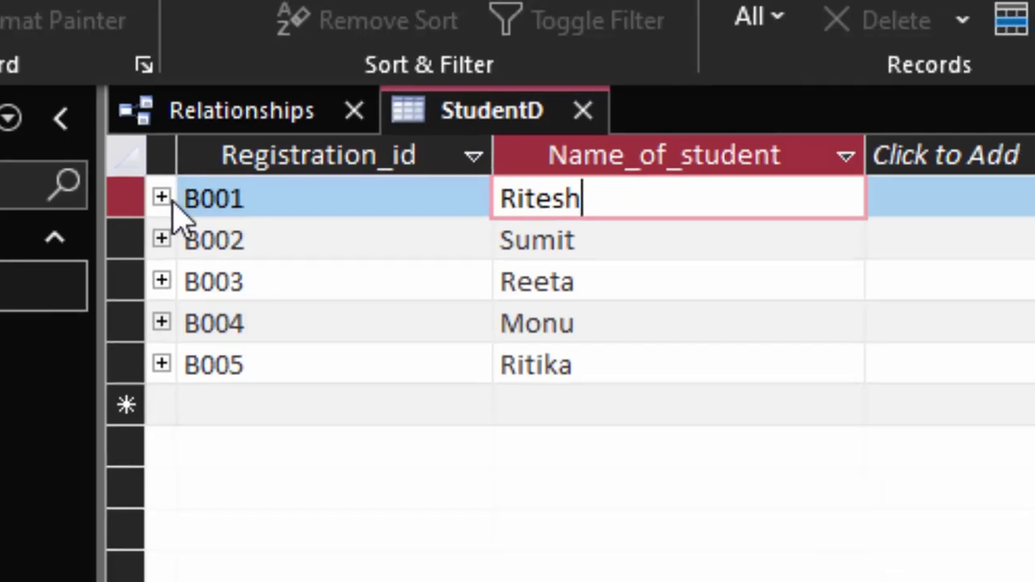
left_click(162, 197)
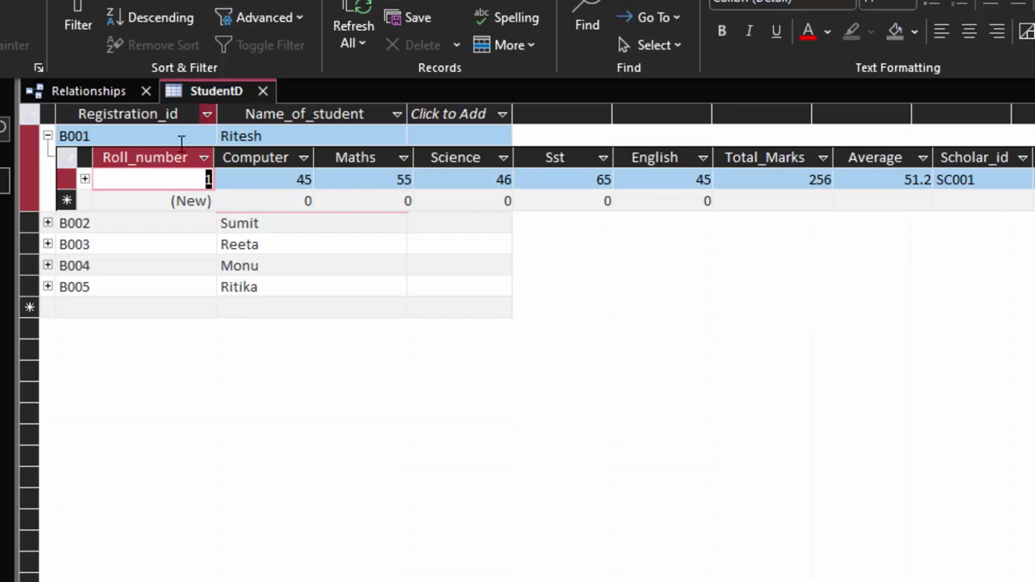
left_click(85, 180)
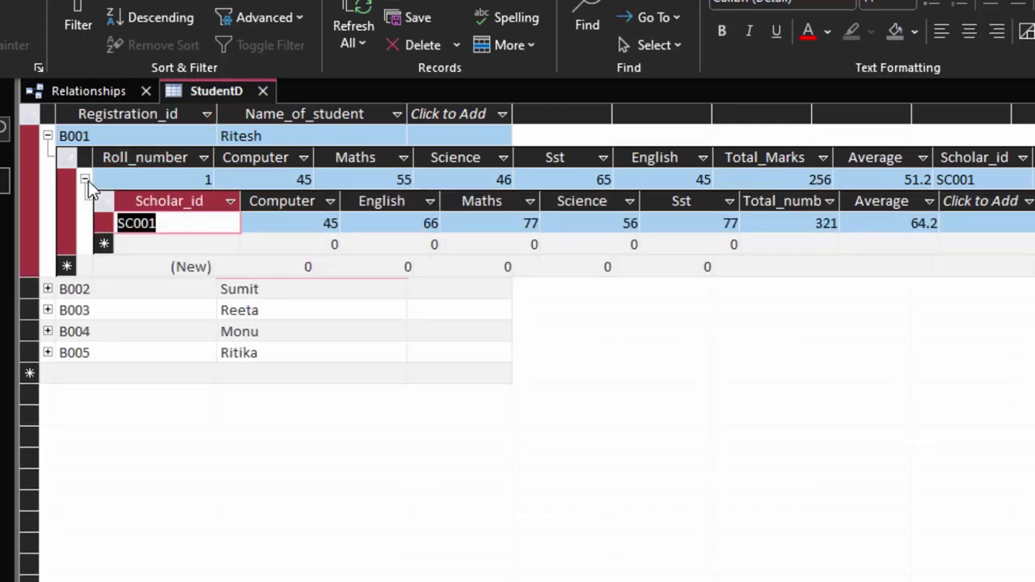